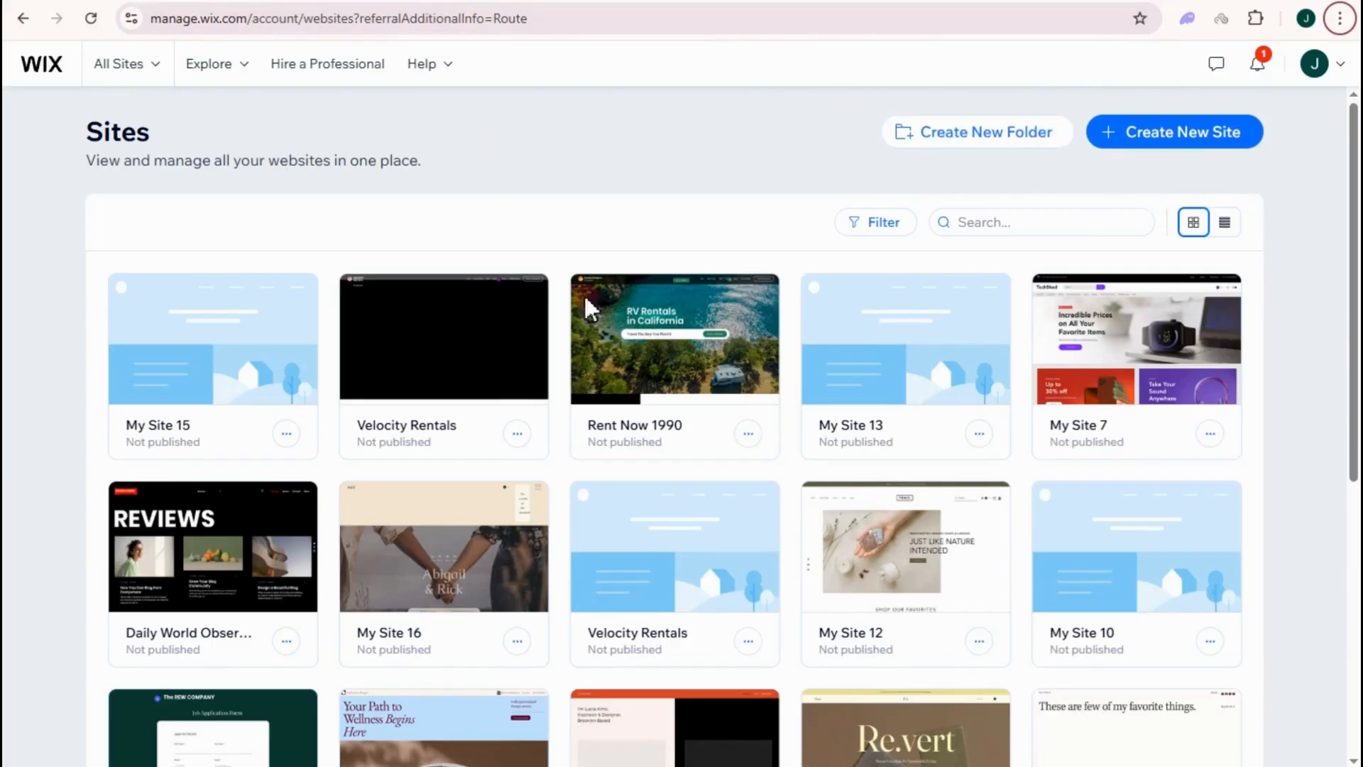
# - Begin a new Wix site from the Sites overview with Create New Site
pyautogui.scroll(-3, 1165, 381)
pyautogui.scroll(3, 1207, 469)
pyautogui.click(1194, 136)
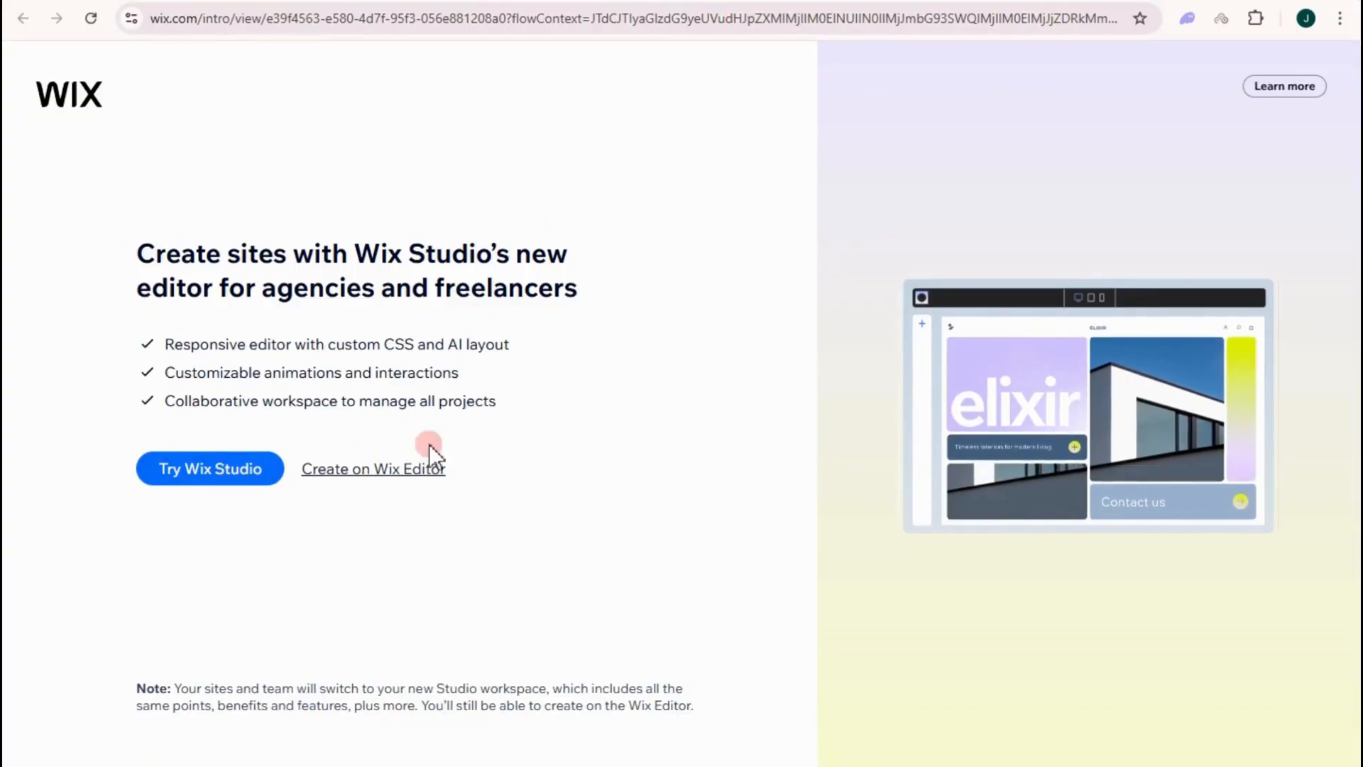
# - Choose the classic Wix Editor, skip the AI chat, and confirm Online Store as site type
pyautogui.click(399, 471)
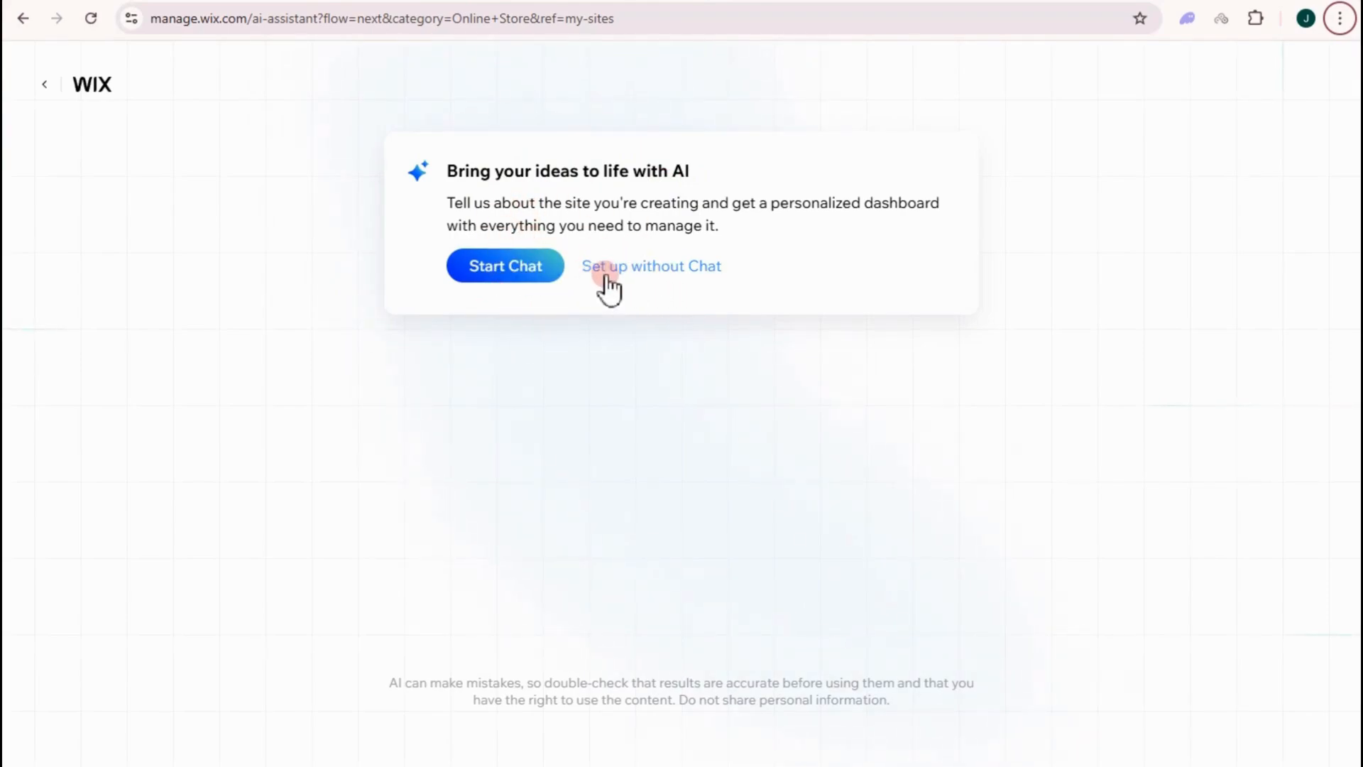
pyautogui.click(654, 268)
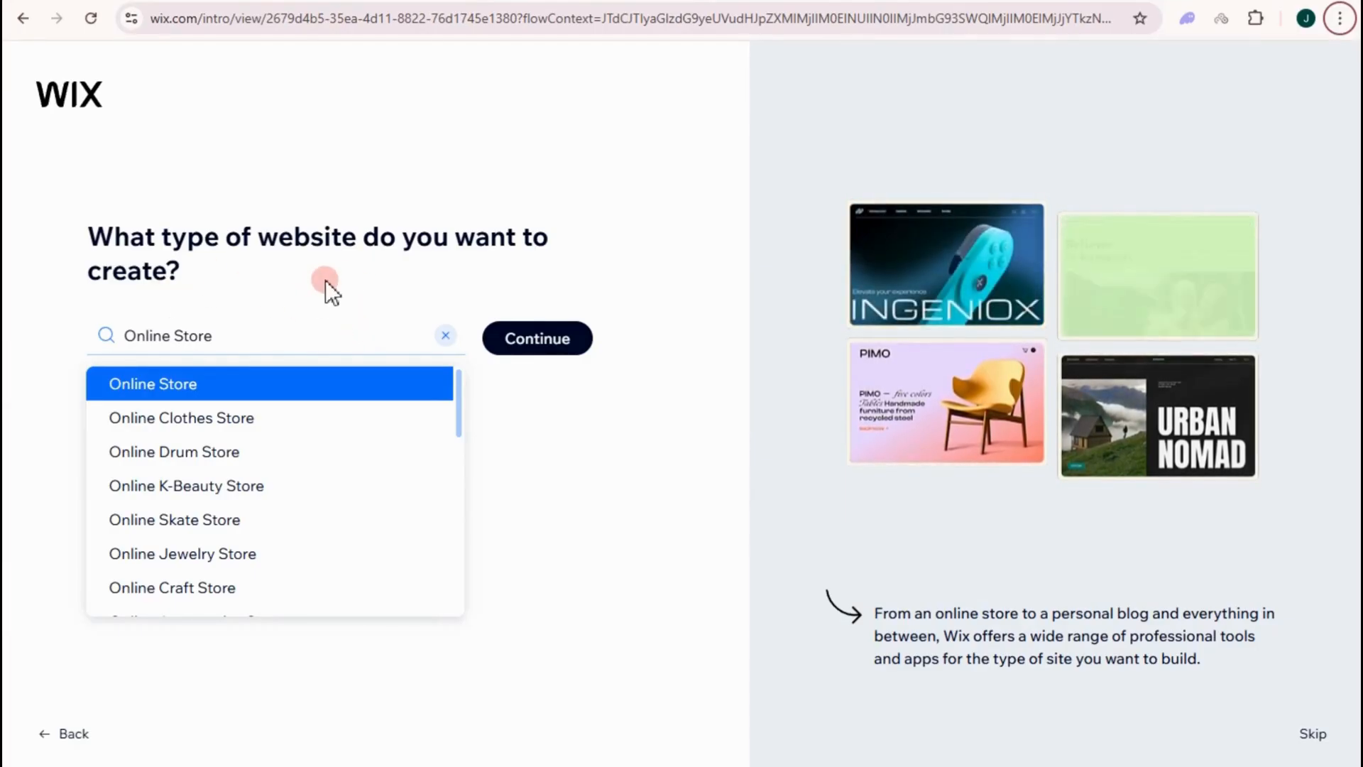
pyautogui.scroll(-3, 222, 453)
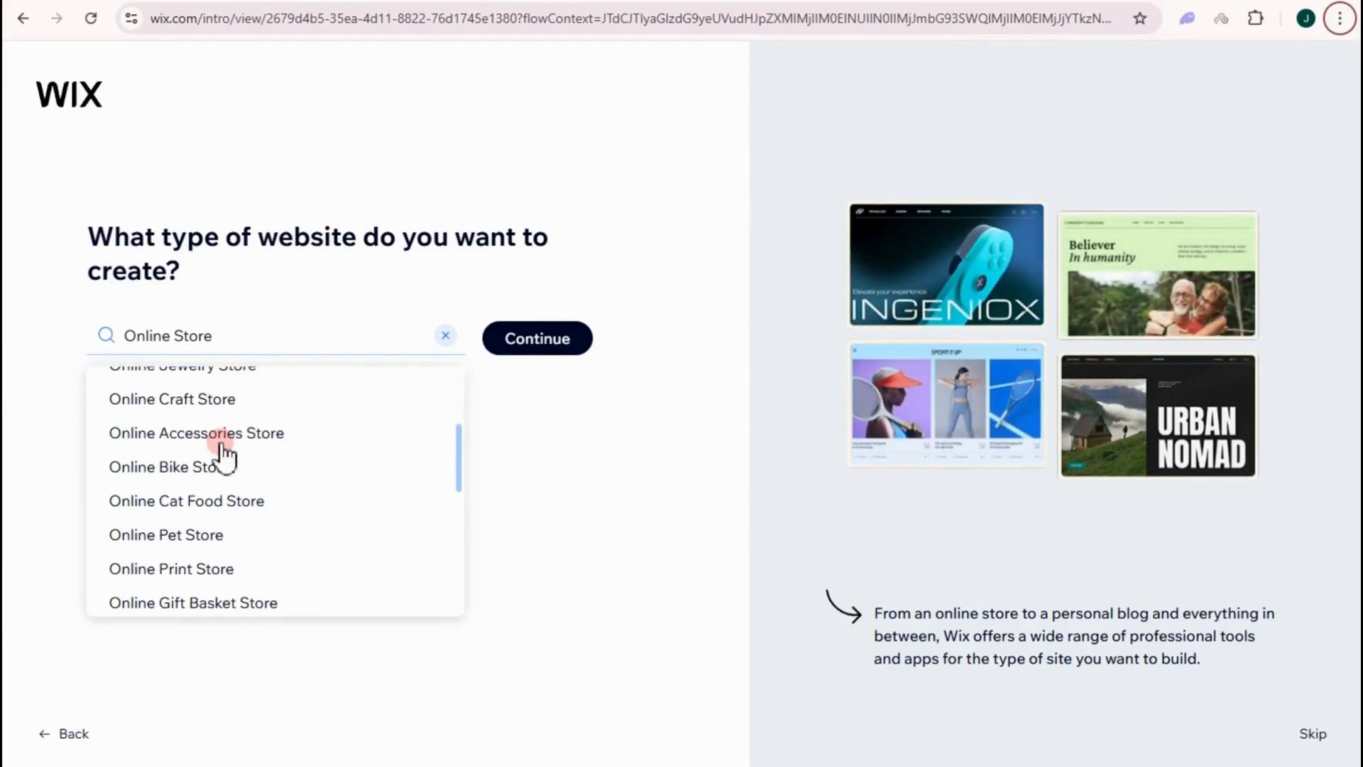
pyautogui.scroll(-5, 280, 496)
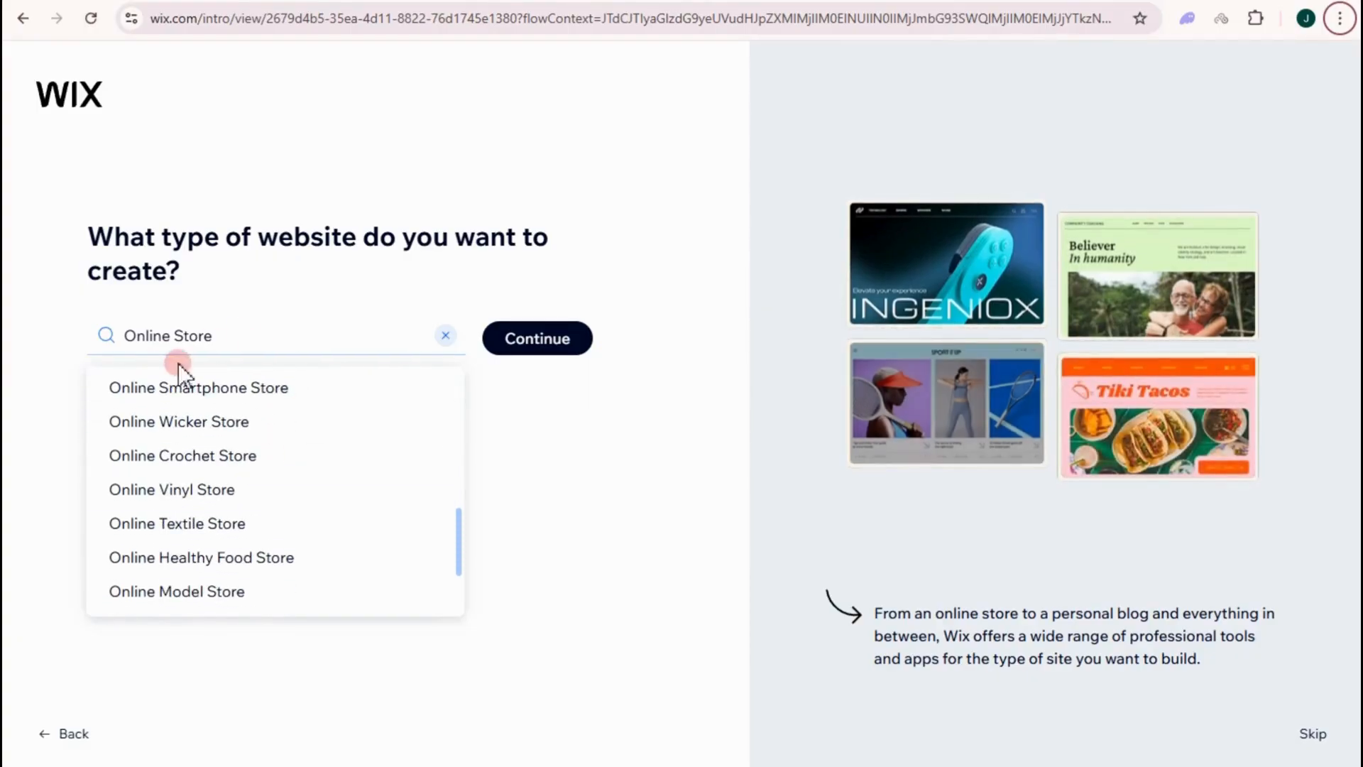
pyautogui.scroll(5, 188, 397)
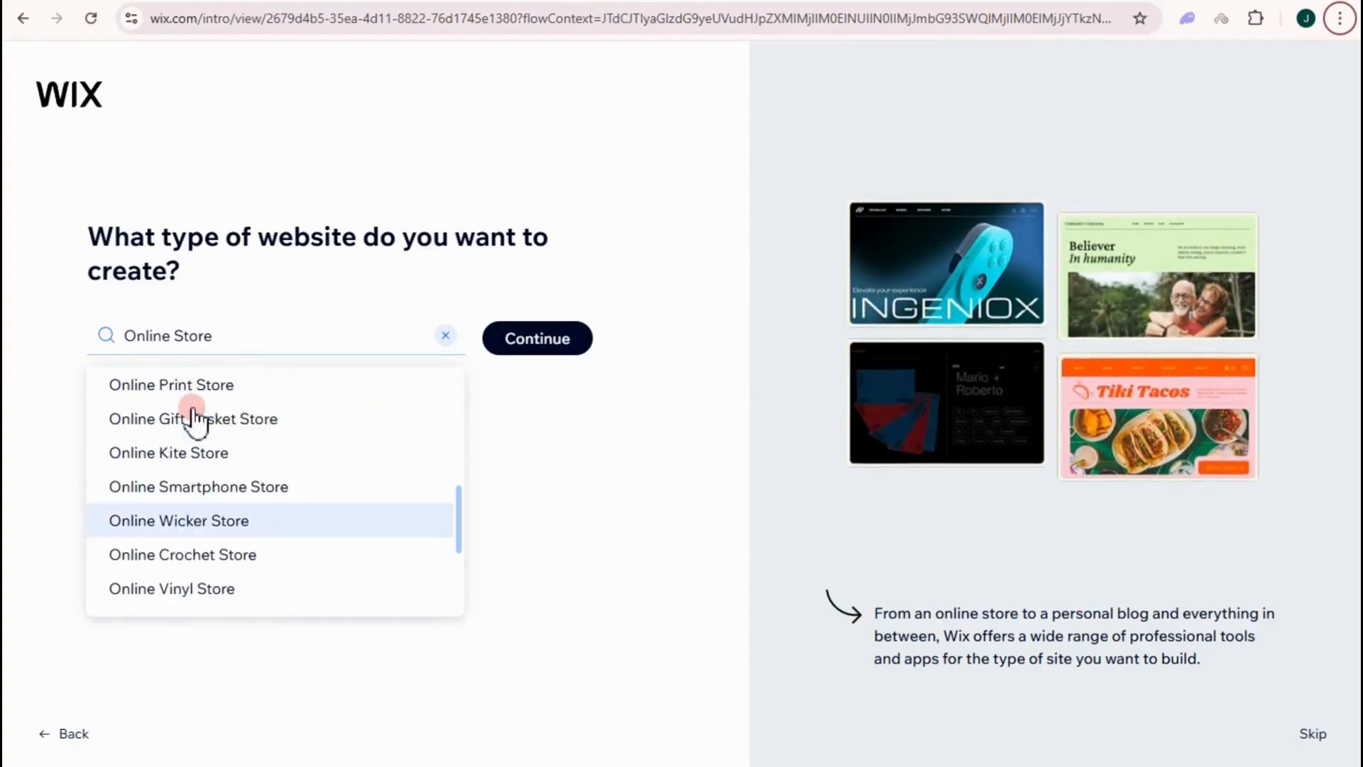
pyautogui.click(526, 338)
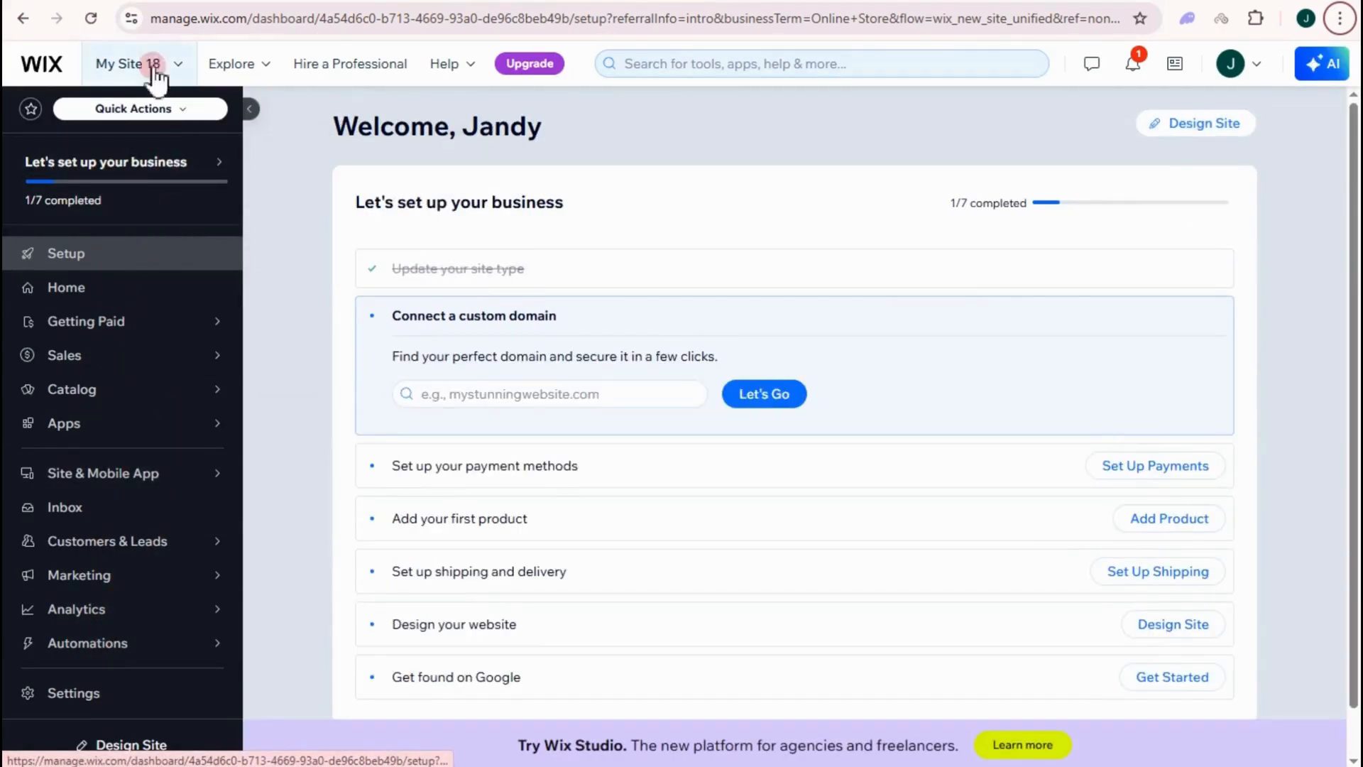
# - Move to another open browser tab once My Site 18's dashboard has loaded
pyautogui.click(147, 0)
# - Go back to the Sites list and open My Site 16's event setup dashboard
pyautogui.click(458, 3)
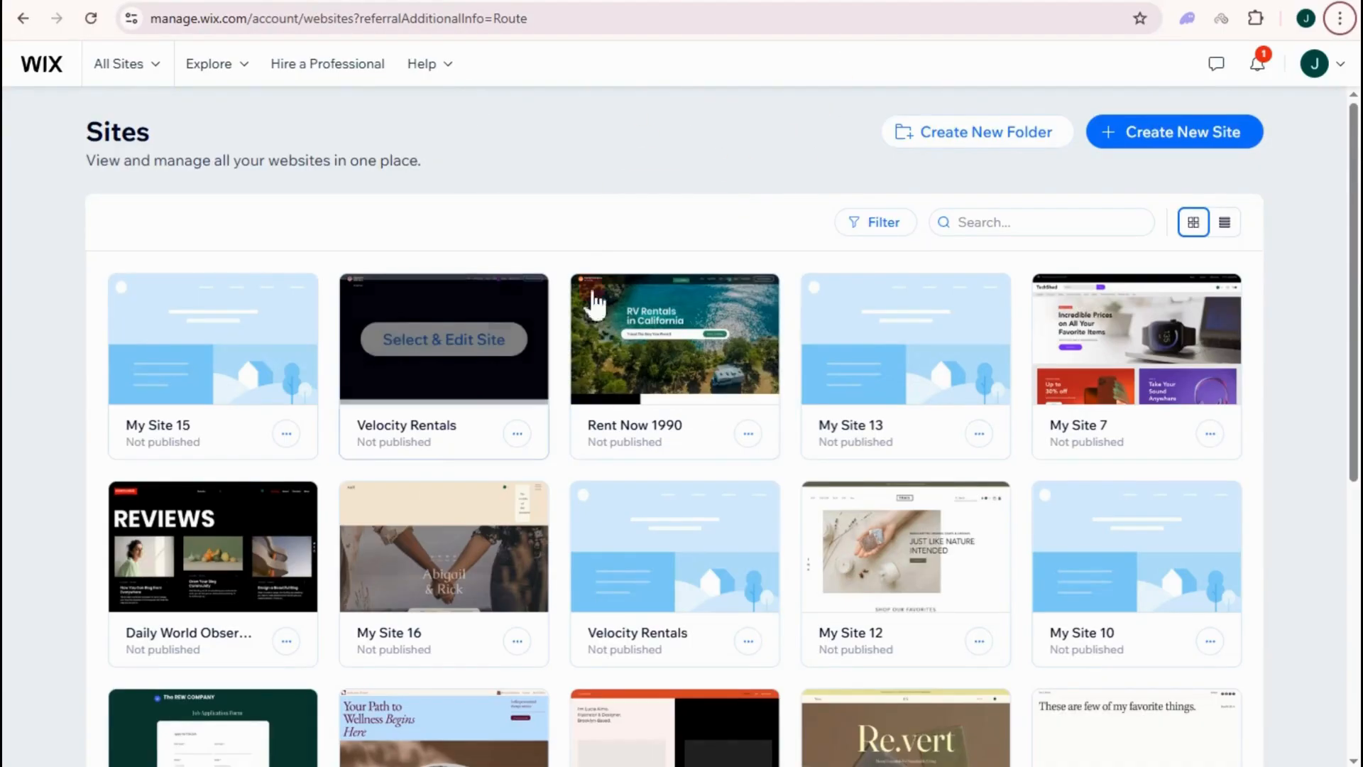
pyautogui.scroll(-4, 609, 390)
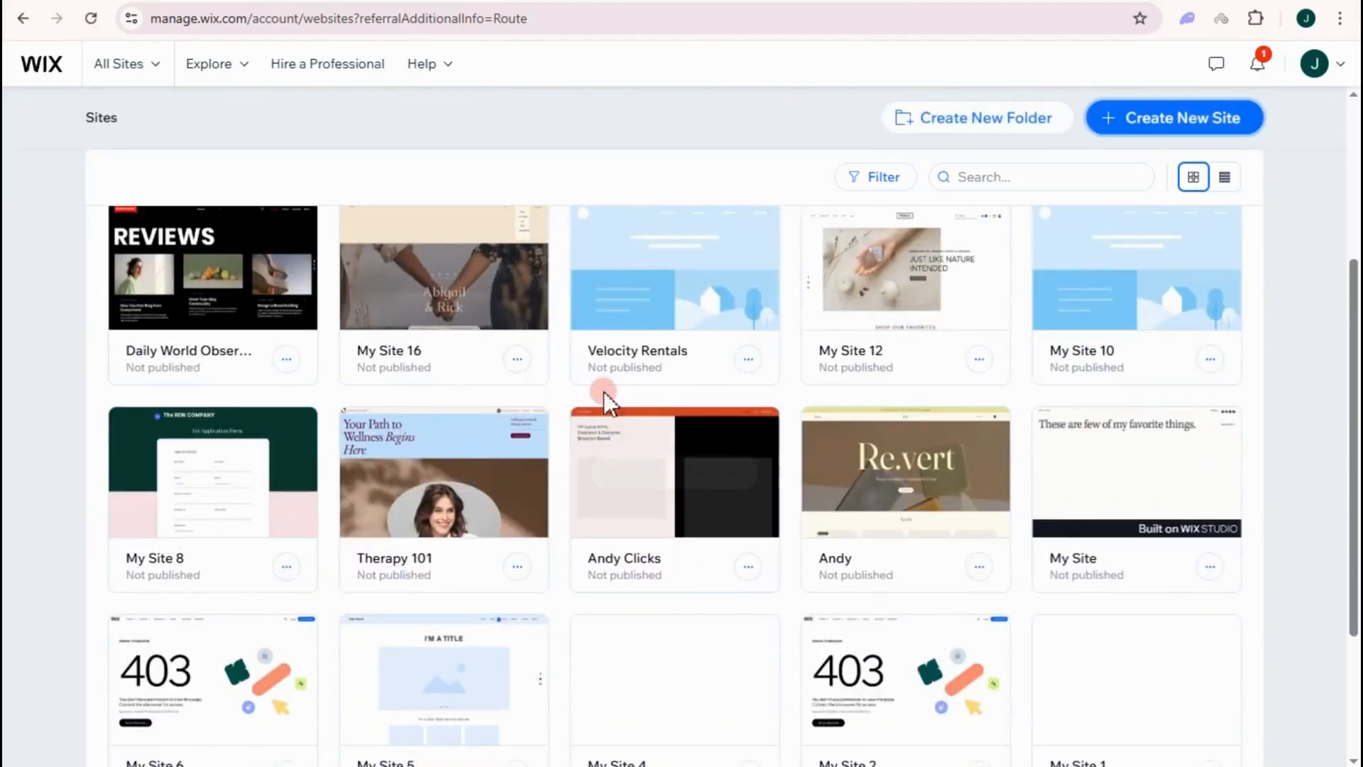
pyautogui.scroll(1, 426, 381)
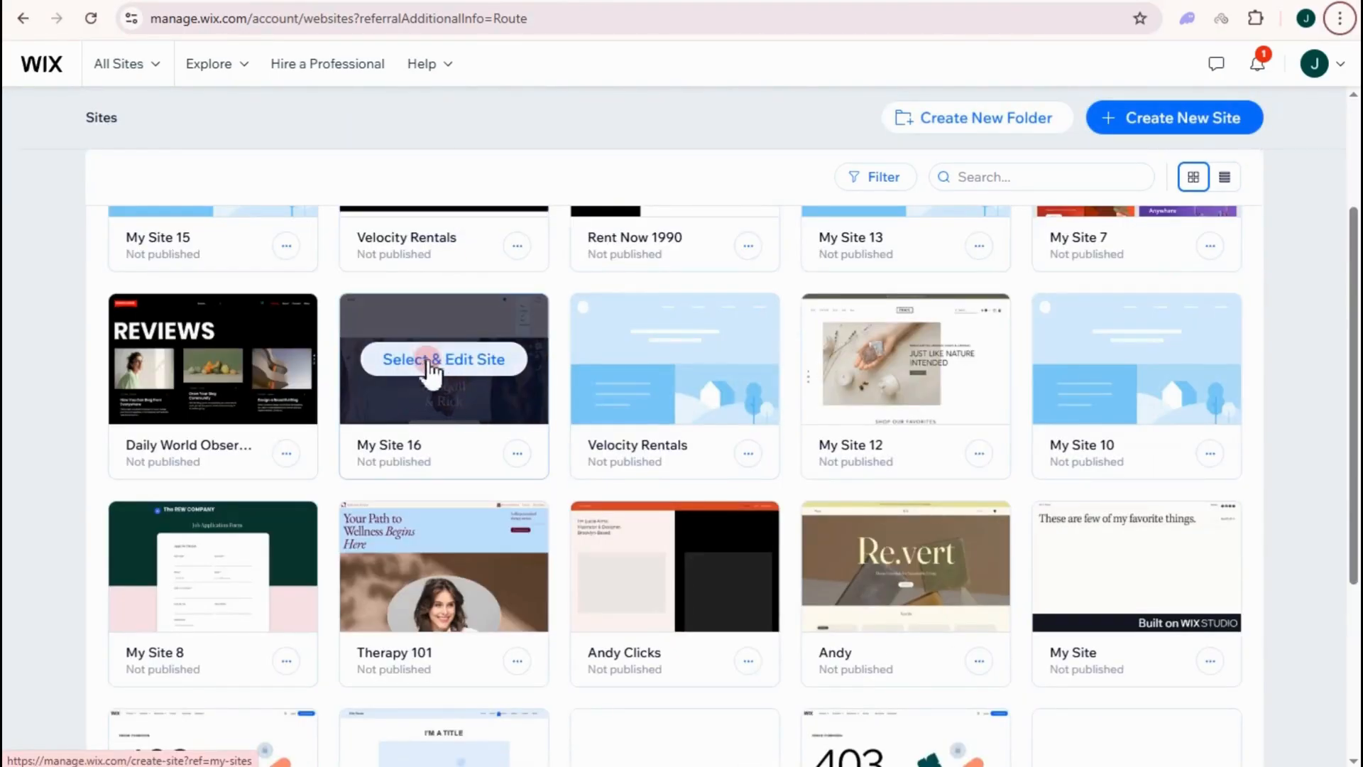
pyautogui.click(465, 361)
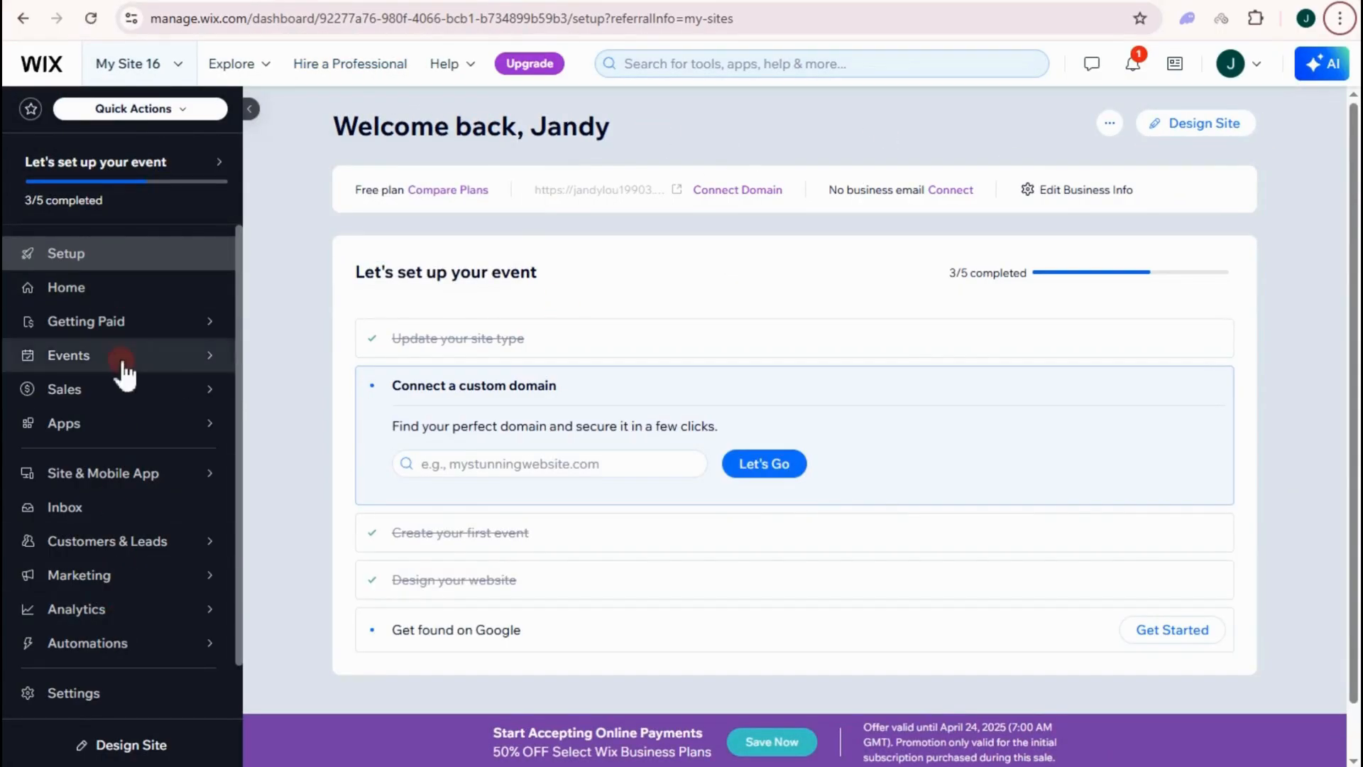
# - Check the site switcher without changing sites, then open My Site 16 in the Wix Editor
pyautogui.click(170, 62)
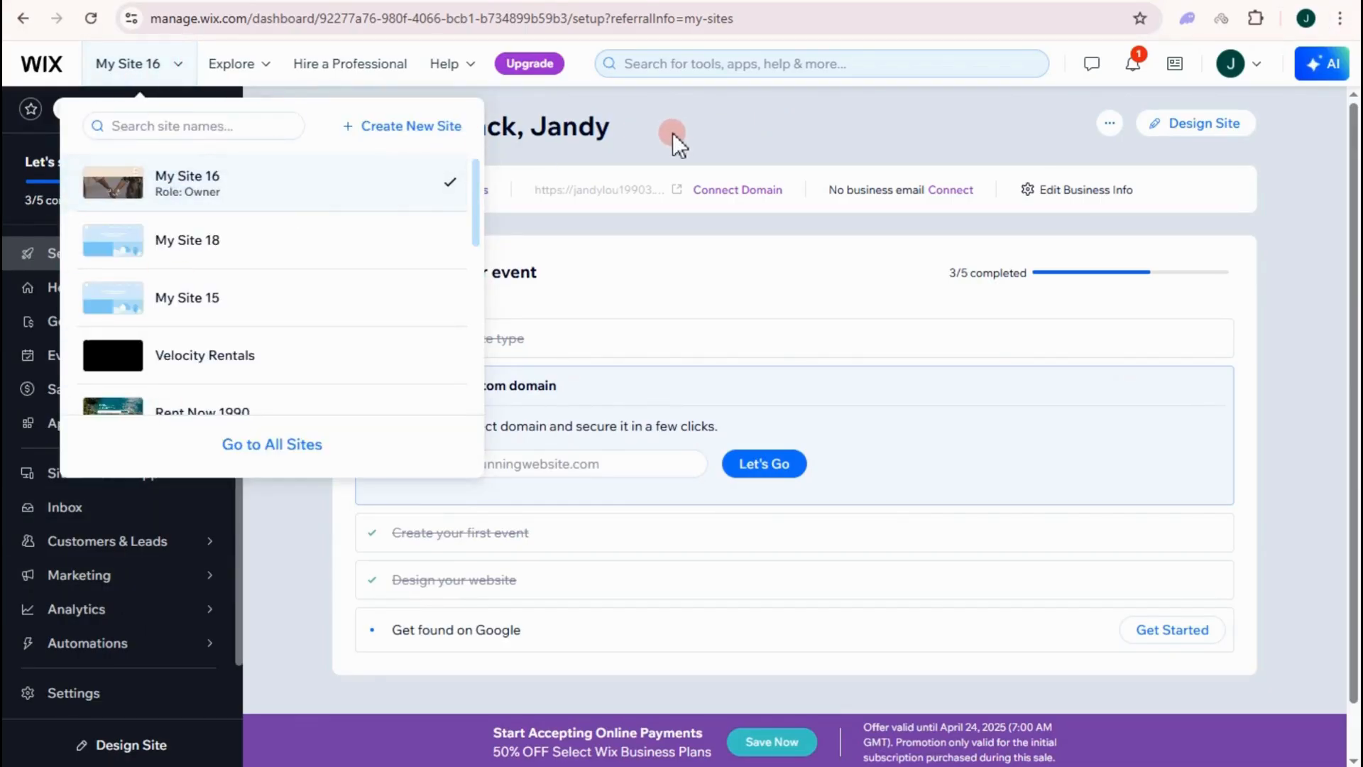
pyautogui.click(691, 152)
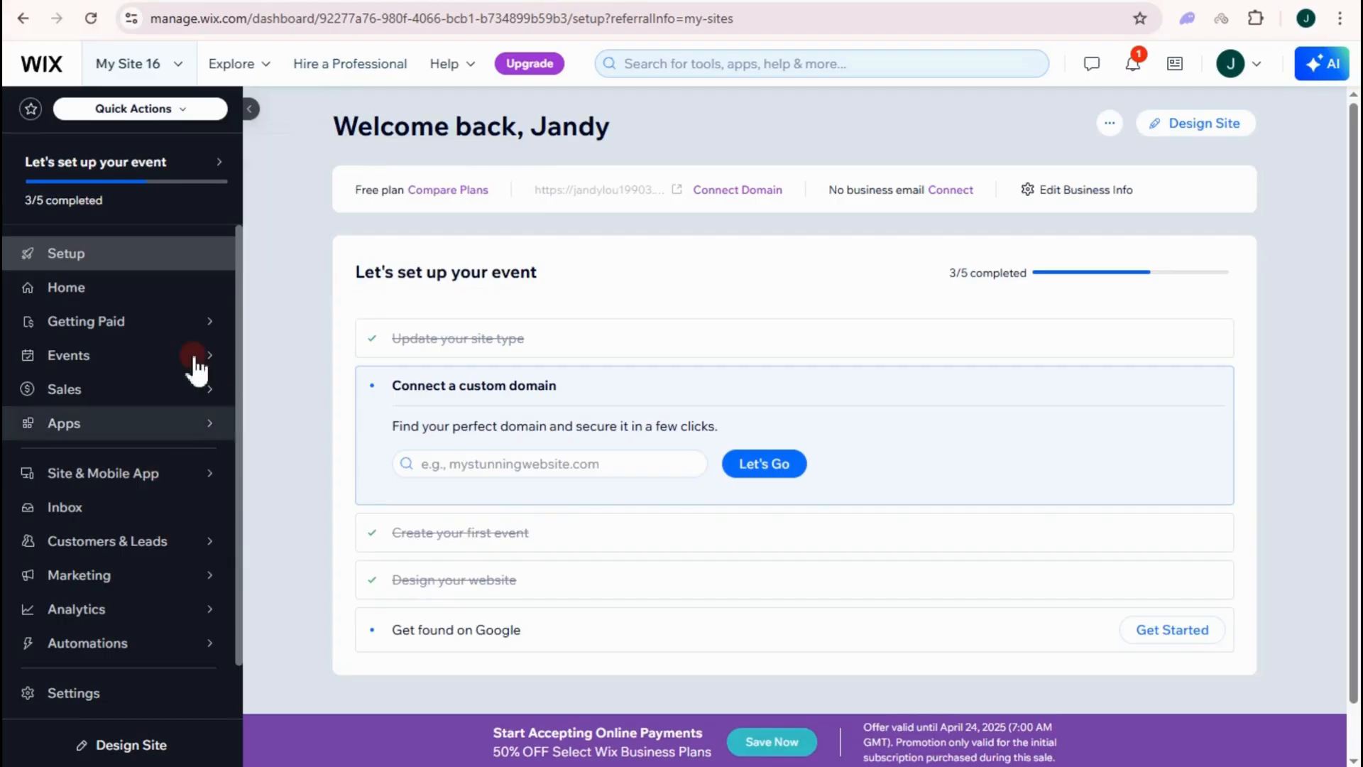
pyautogui.moveTo(179, 406)
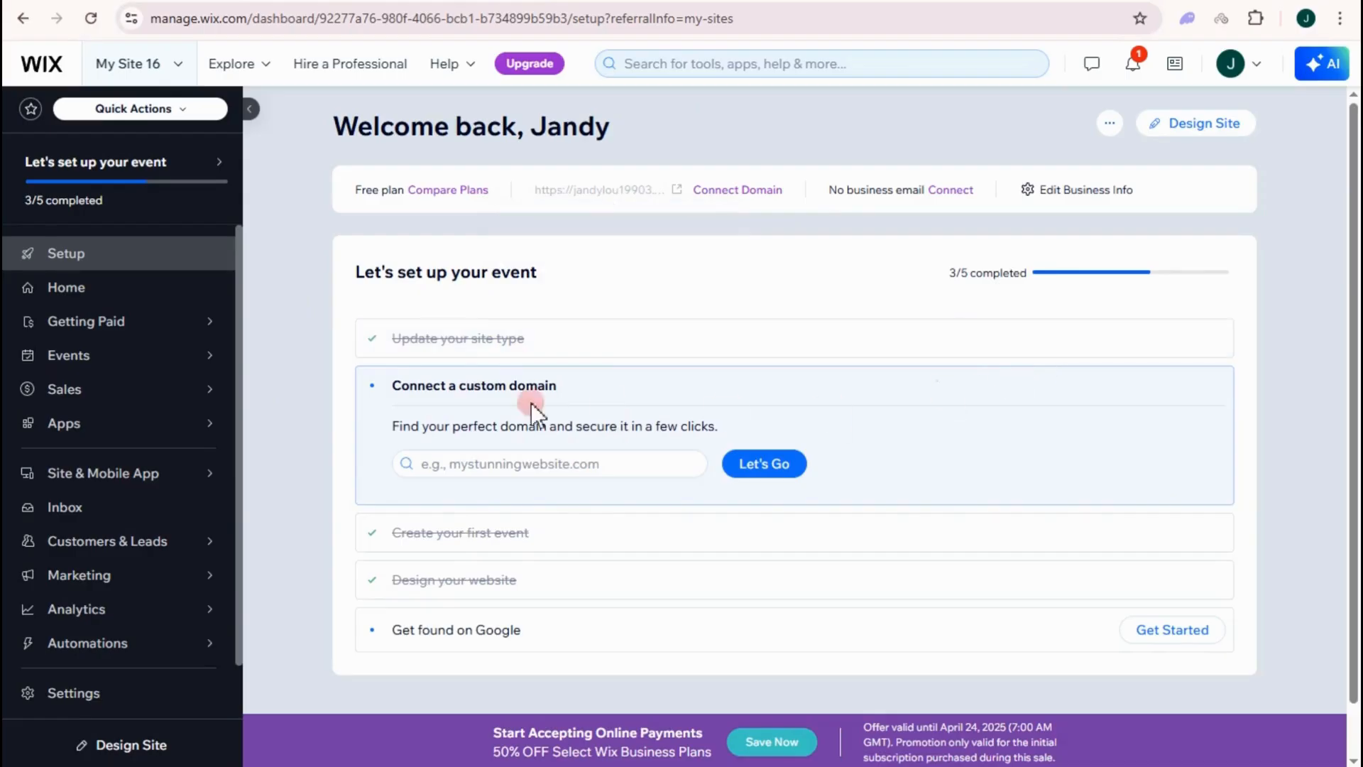
pyautogui.click(1167, 128)
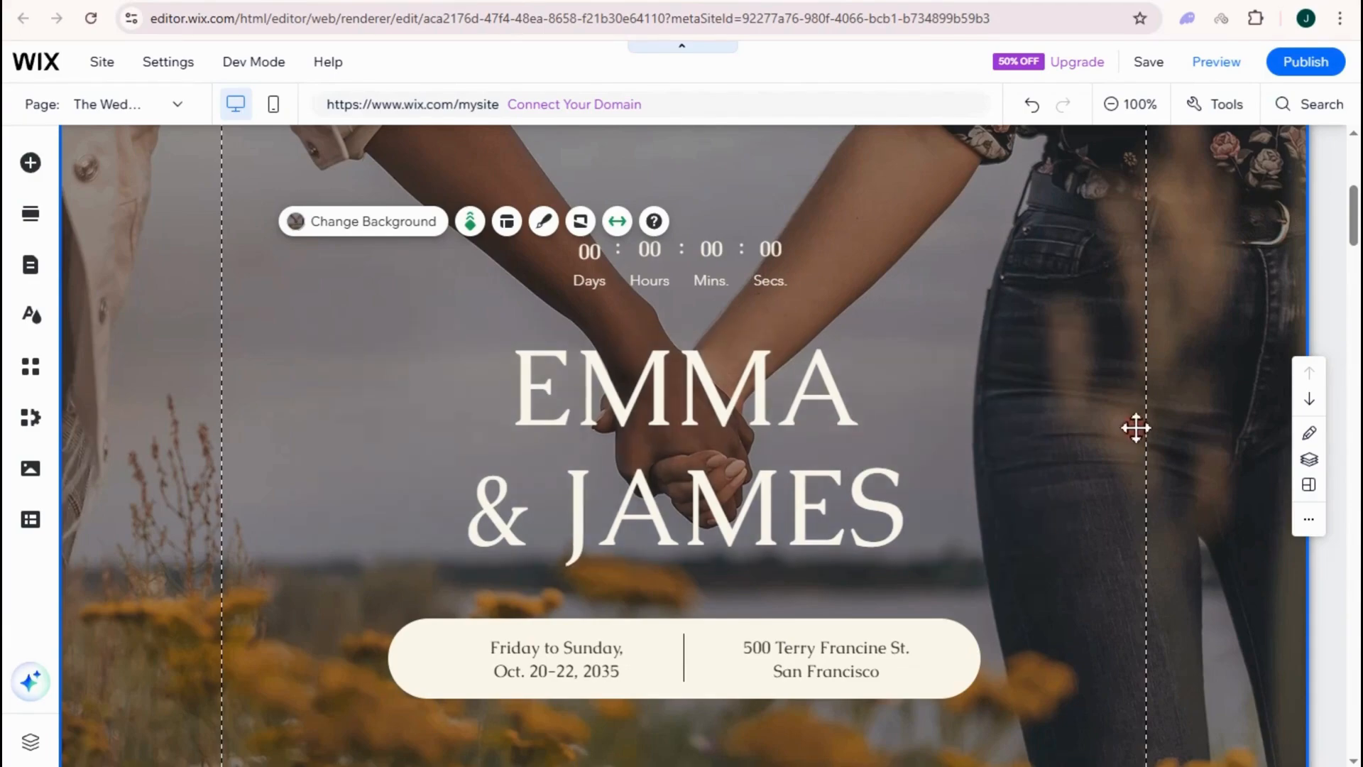
pyautogui.scroll(-3, 1139, 523)
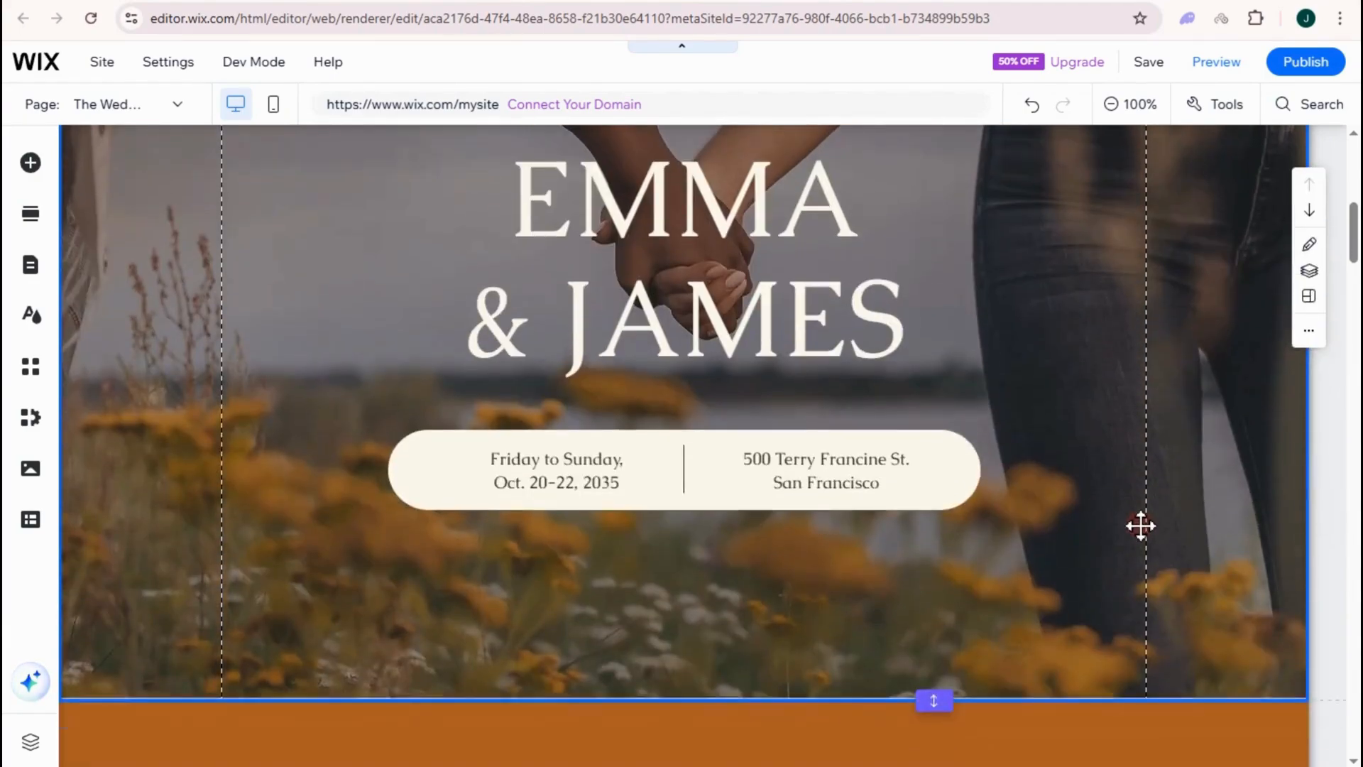
pyautogui.scroll(5, 1142, 526)
pyautogui.scroll(-3, 1002, 366)
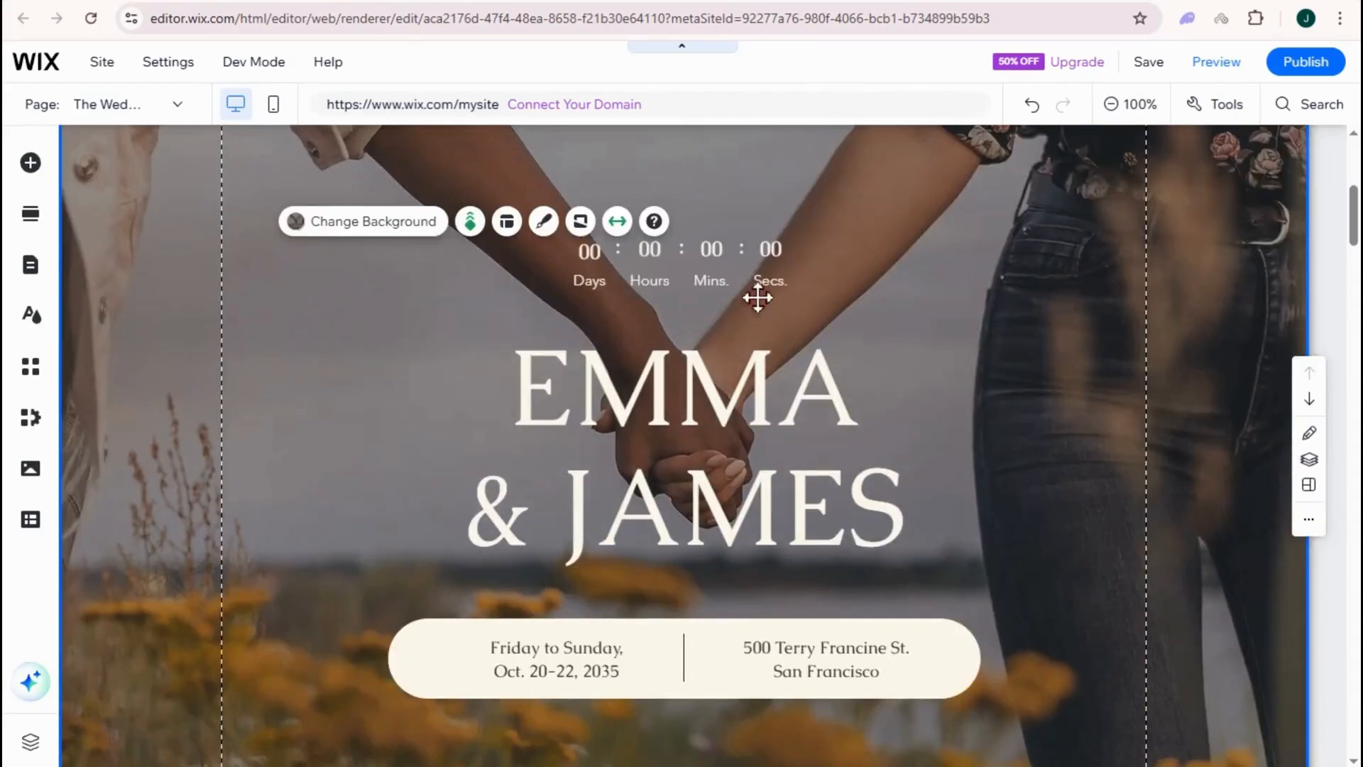
pyautogui.scroll(3, 952, 405)
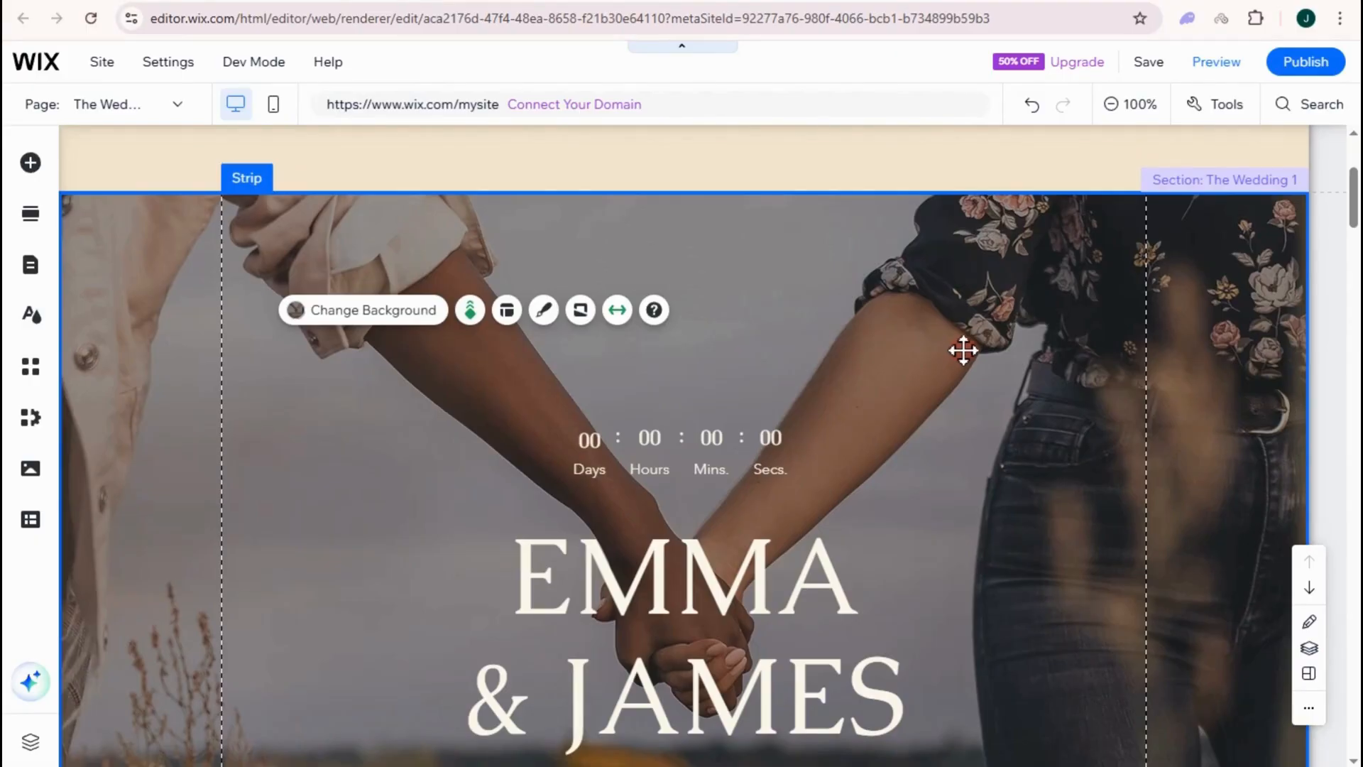
pyautogui.scroll(-3, 854, 590)
pyautogui.scroll(3, 885, 423)
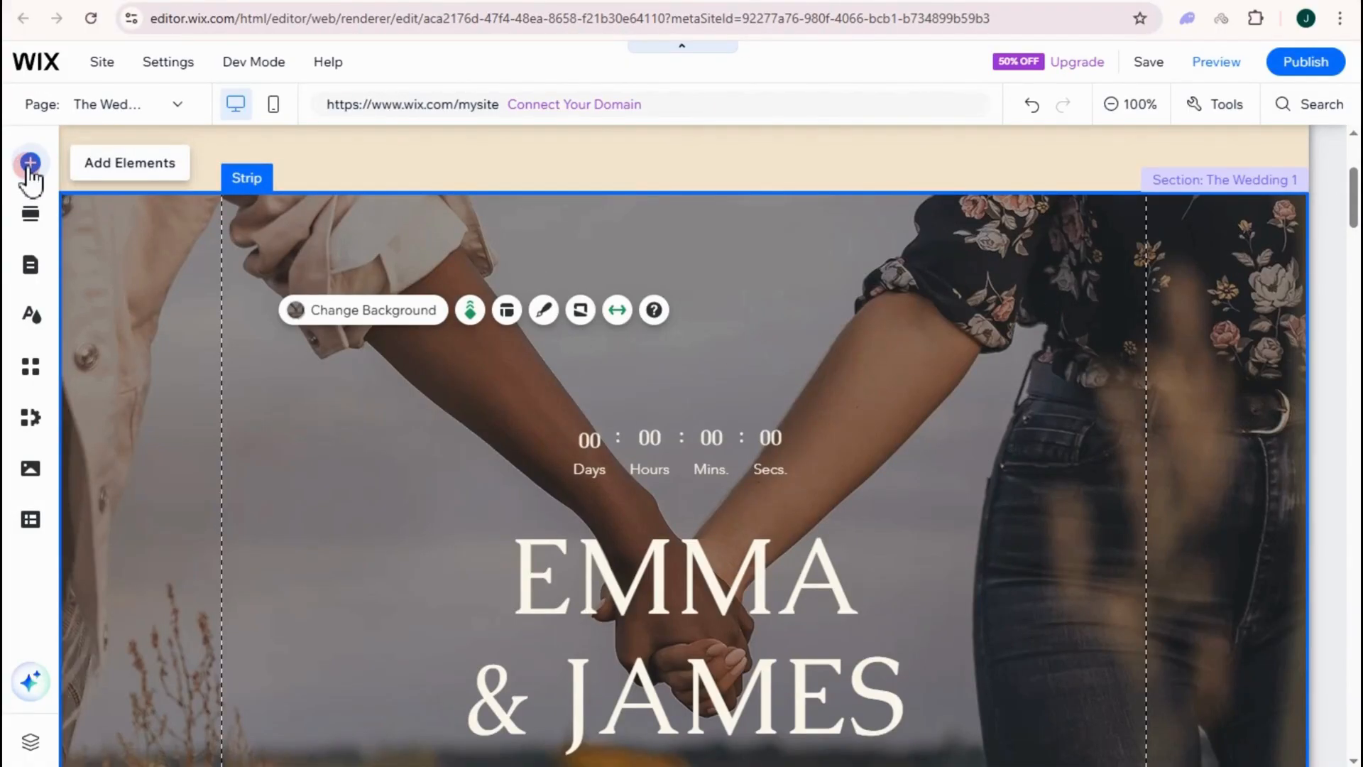
# - Search the App Market for 'wix event' and open the installed Wix Events & Tickets app
pyautogui.click(30, 369)
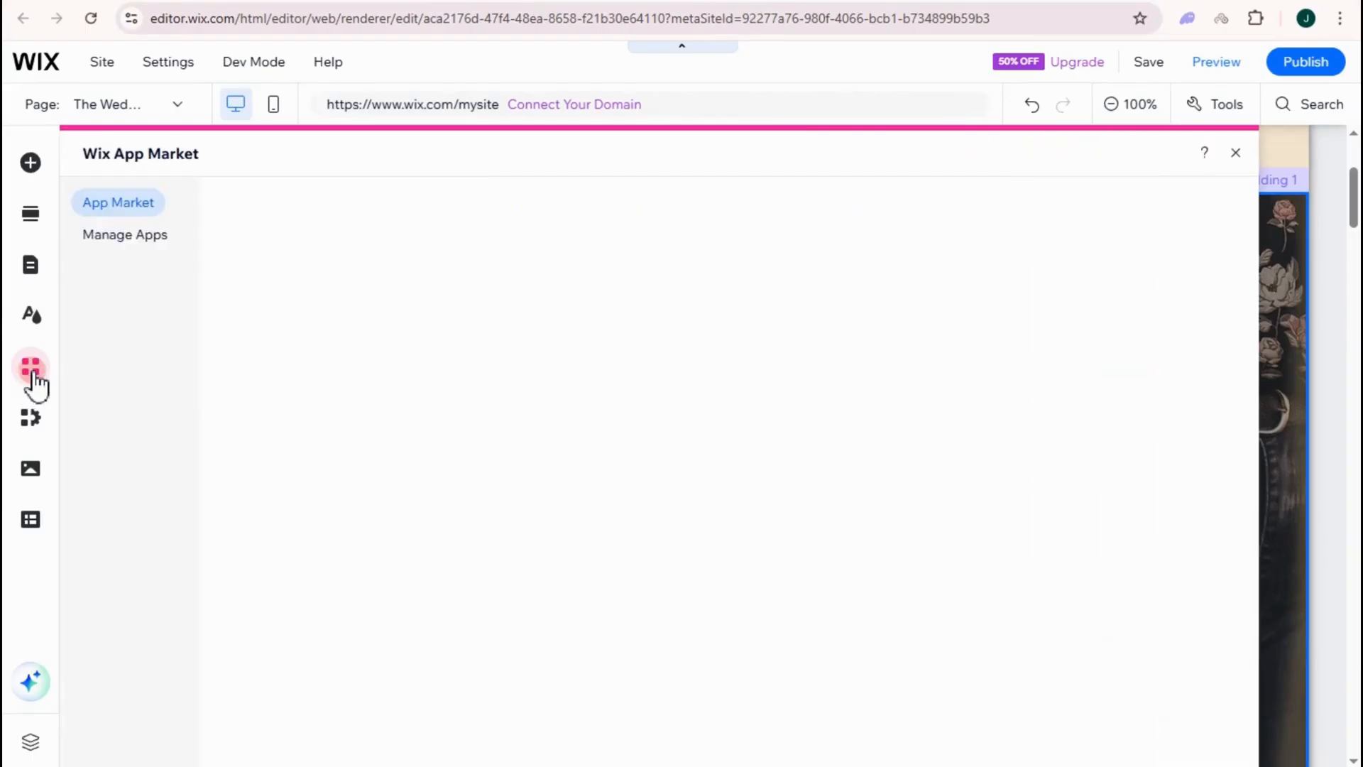
pyautogui.click(501, 328)
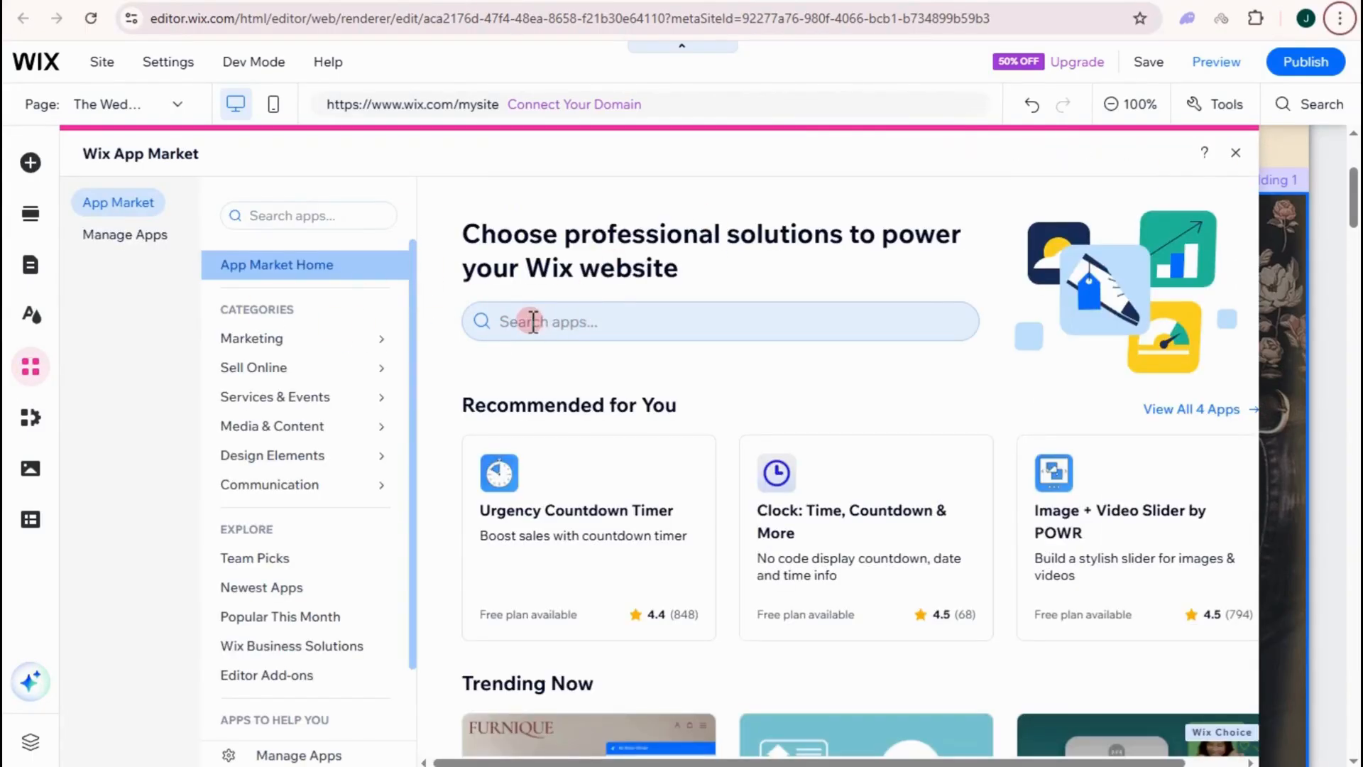
pyautogui.click(535, 322)
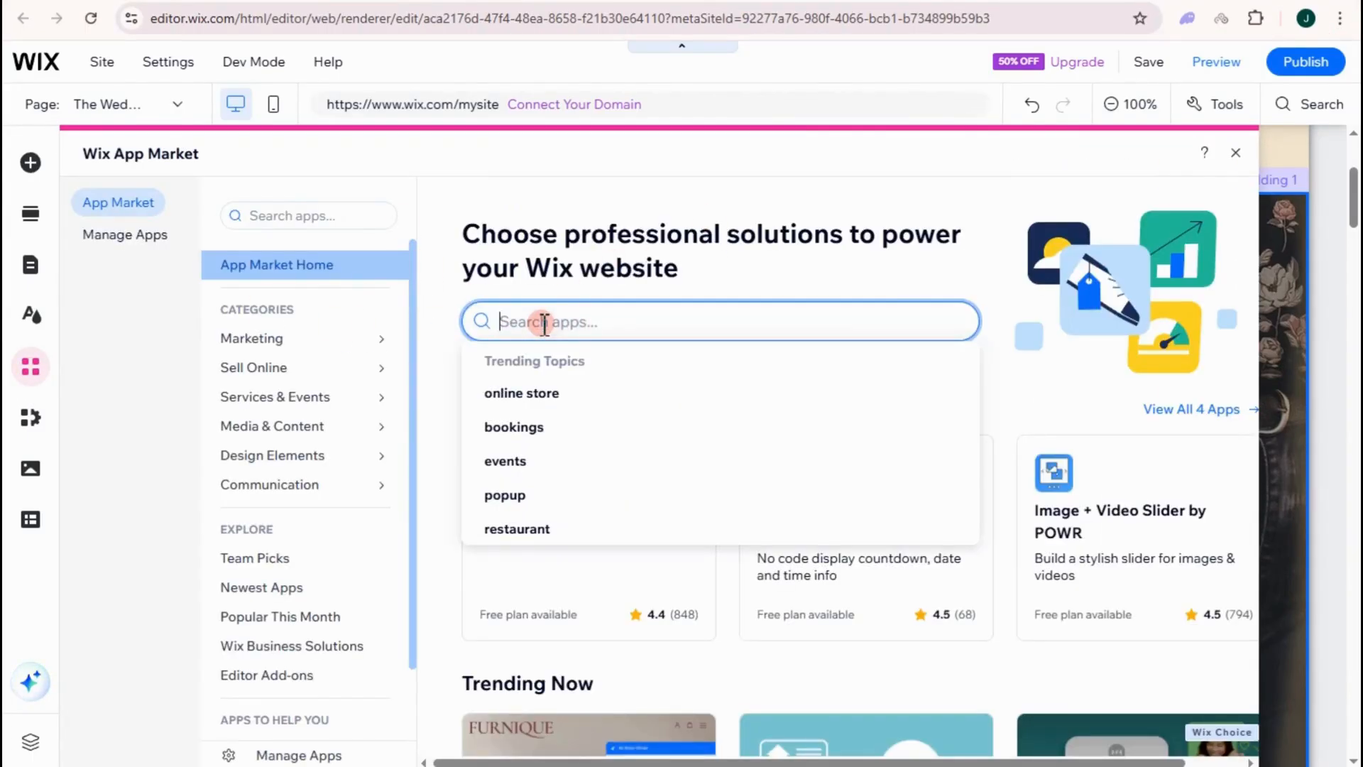
pyautogui.write('wix event')
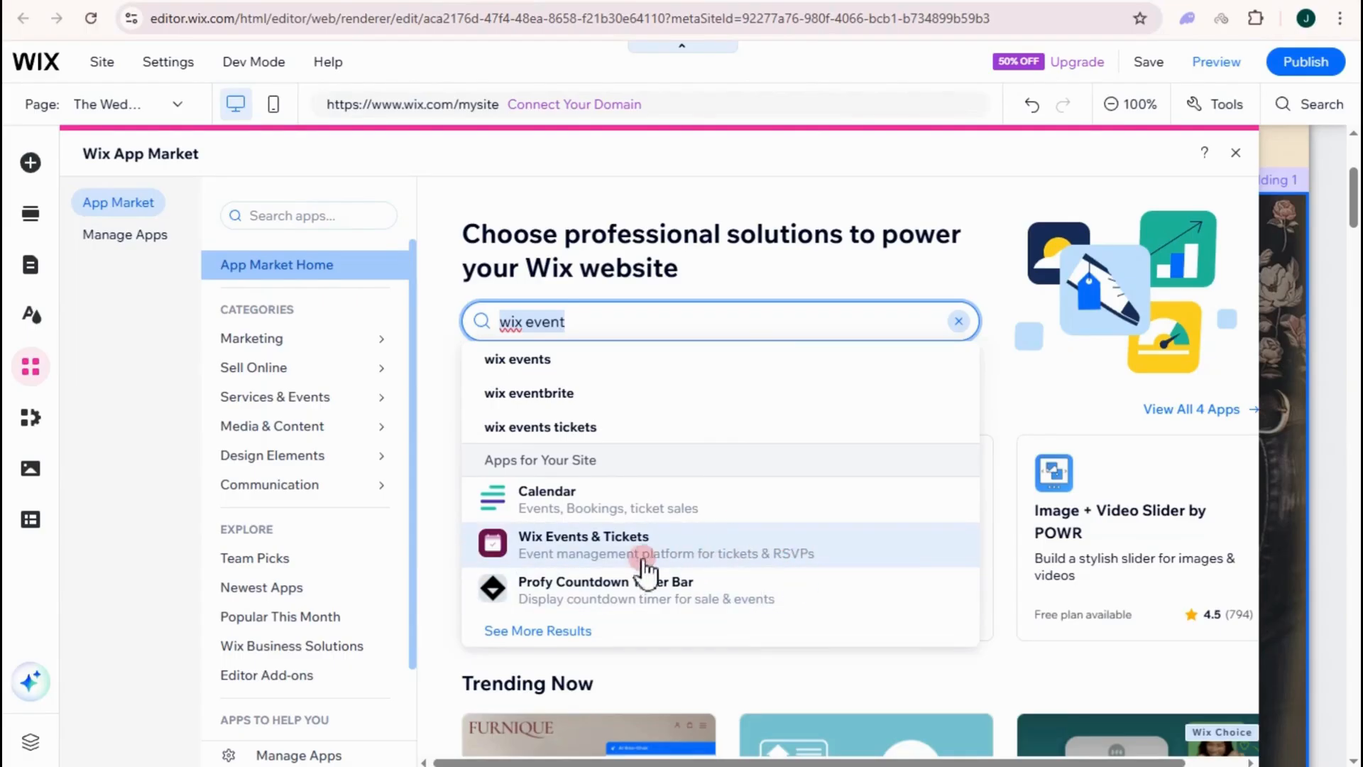
pyautogui.click(580, 539)
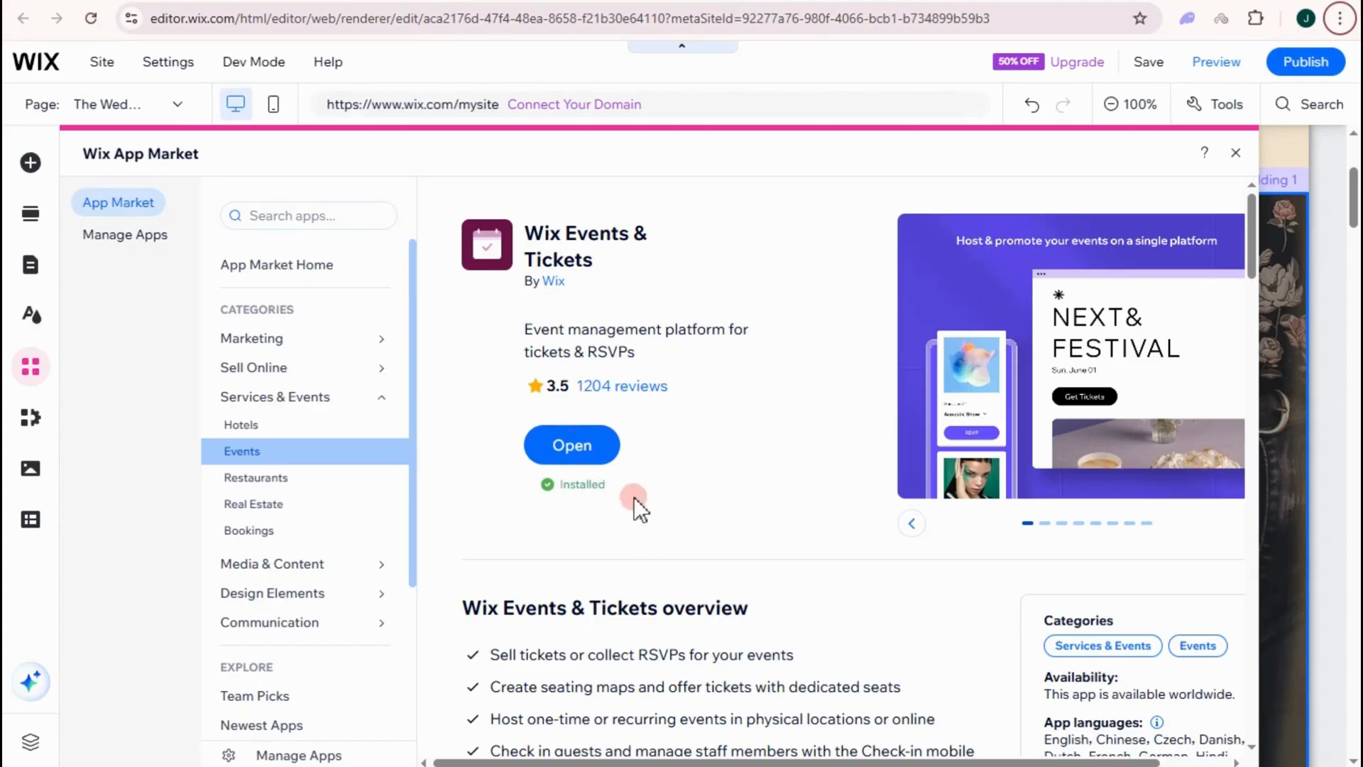
pyautogui.click(581, 447)
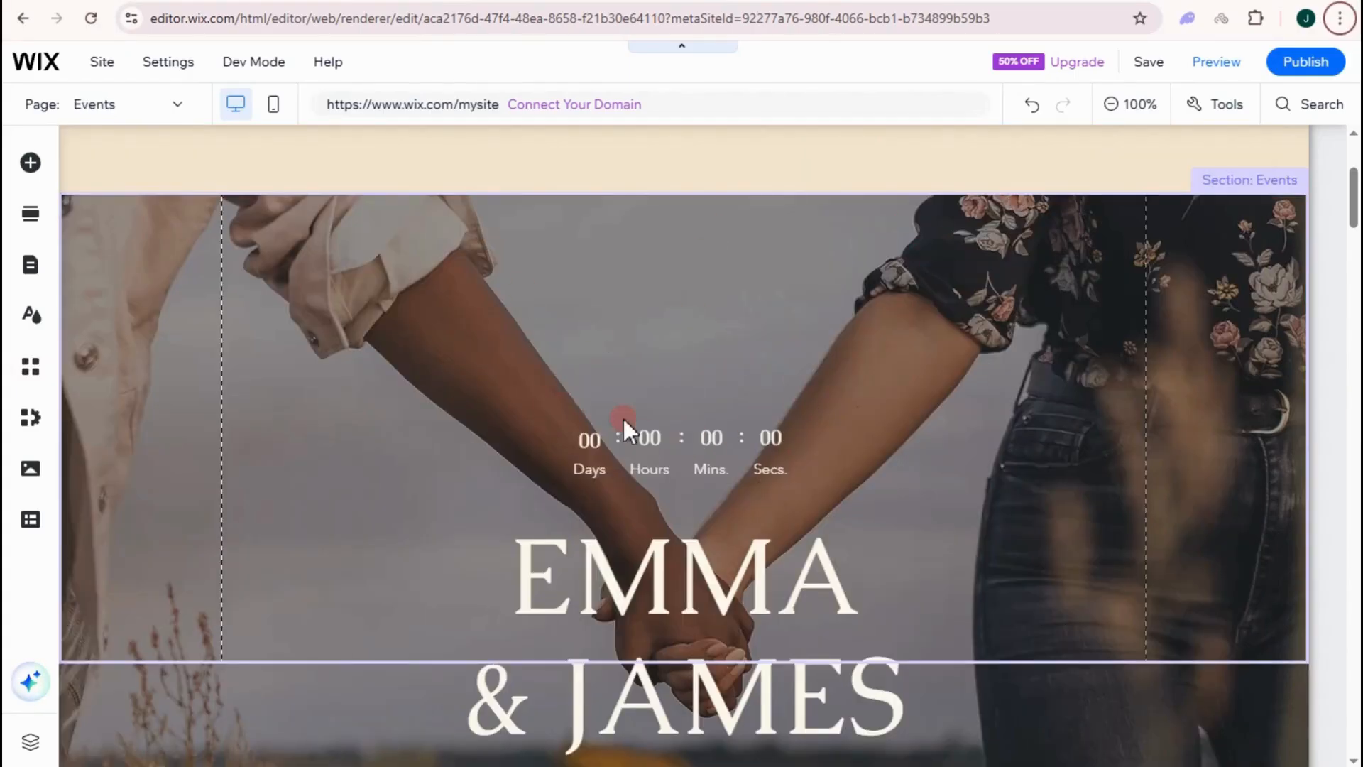
# - Close the loading Events settings panel and stretch the Events widget wider on both sides
pyautogui.scroll(-1, 652, 362)
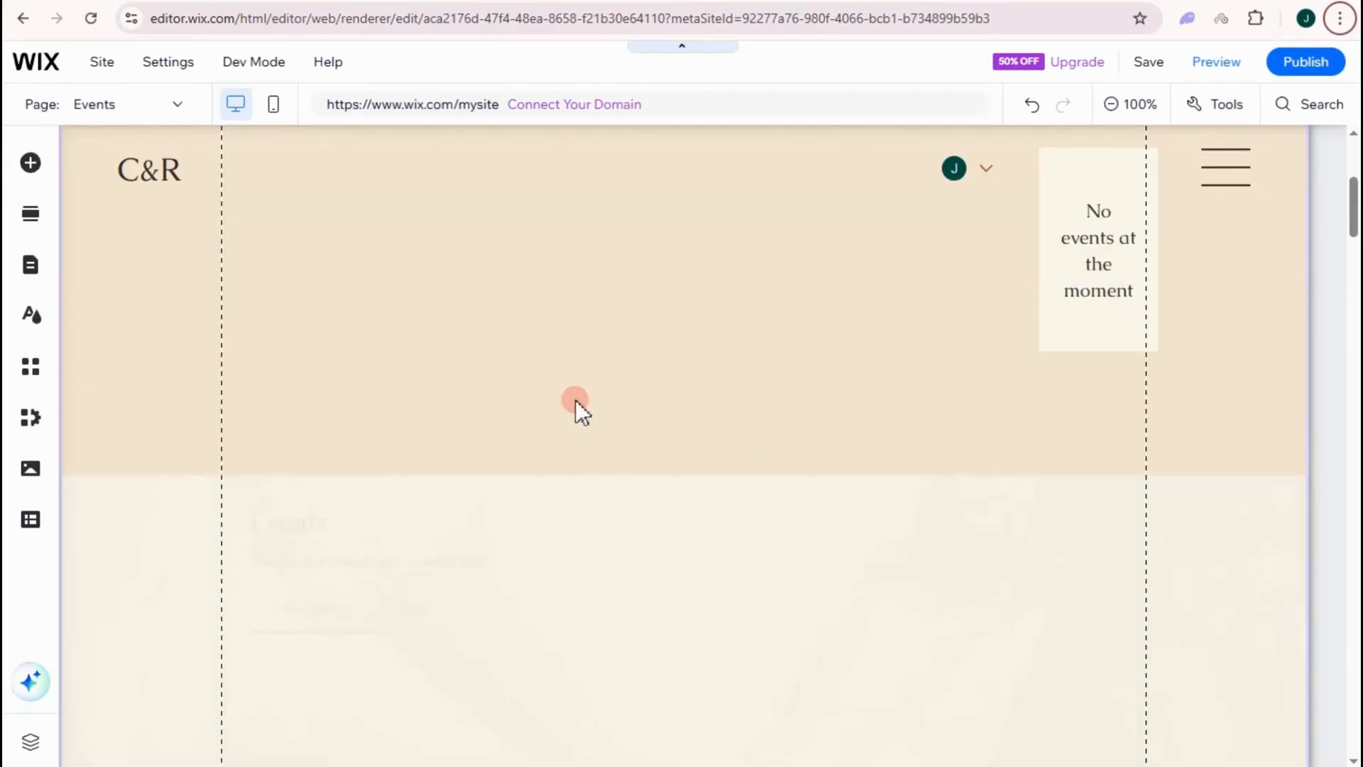
pyautogui.scroll(-4, 781, 401)
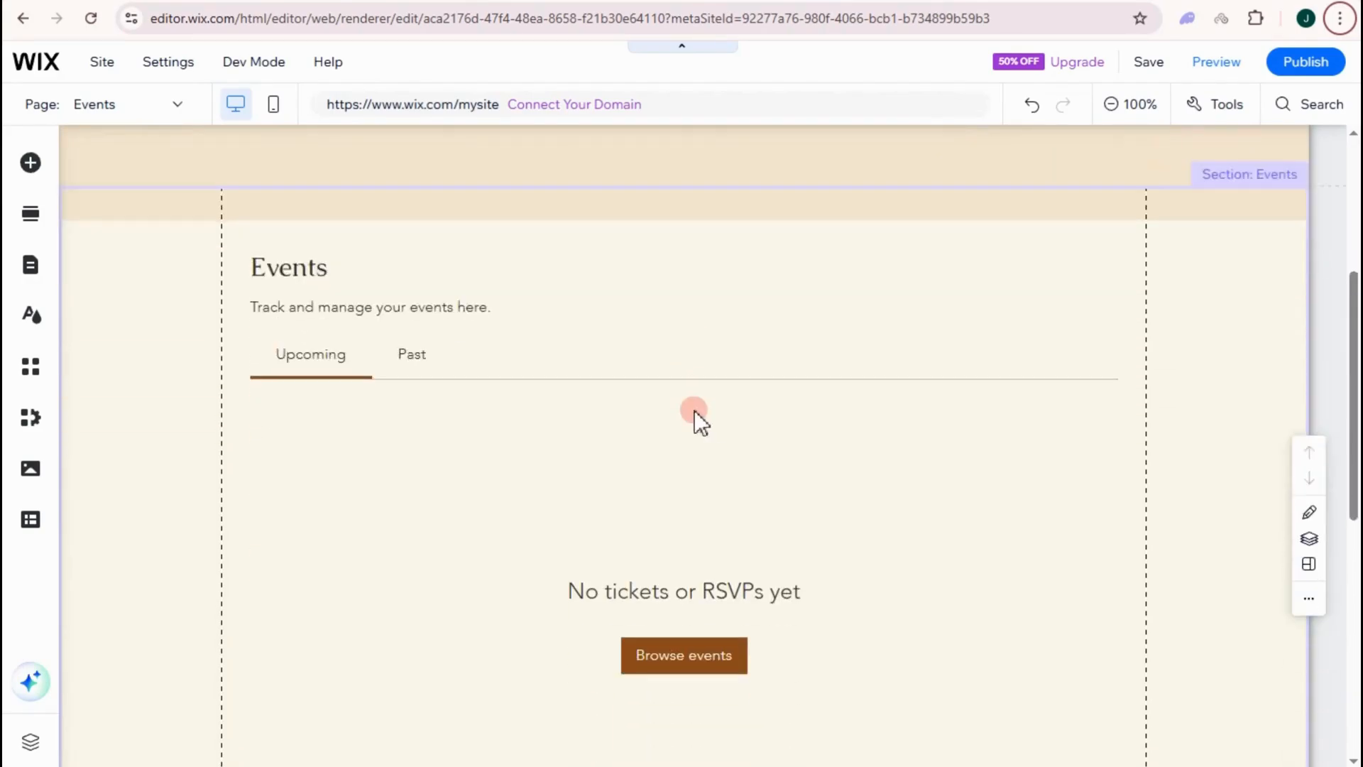
pyautogui.scroll(4, 781, 383)
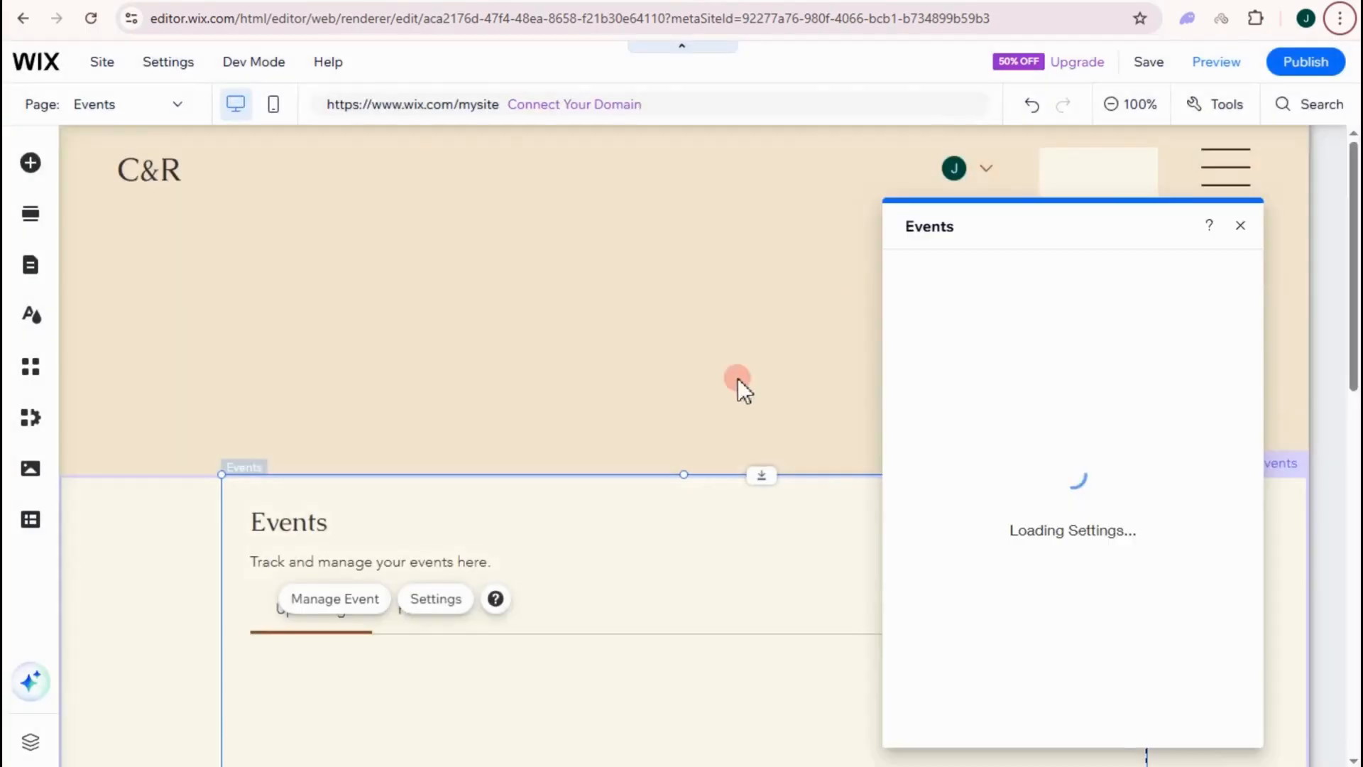
pyautogui.scroll(-1, 737, 379)
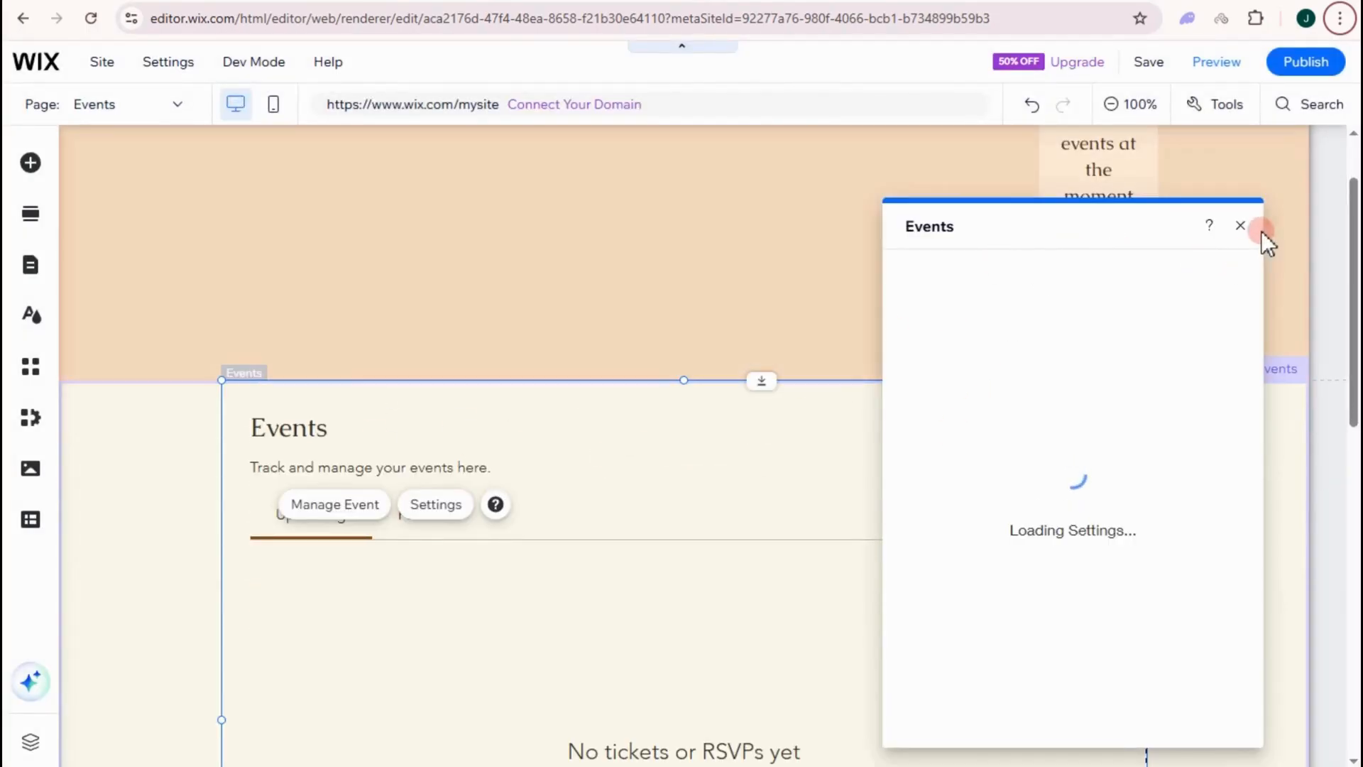
pyautogui.scroll(-3, 639, 405)
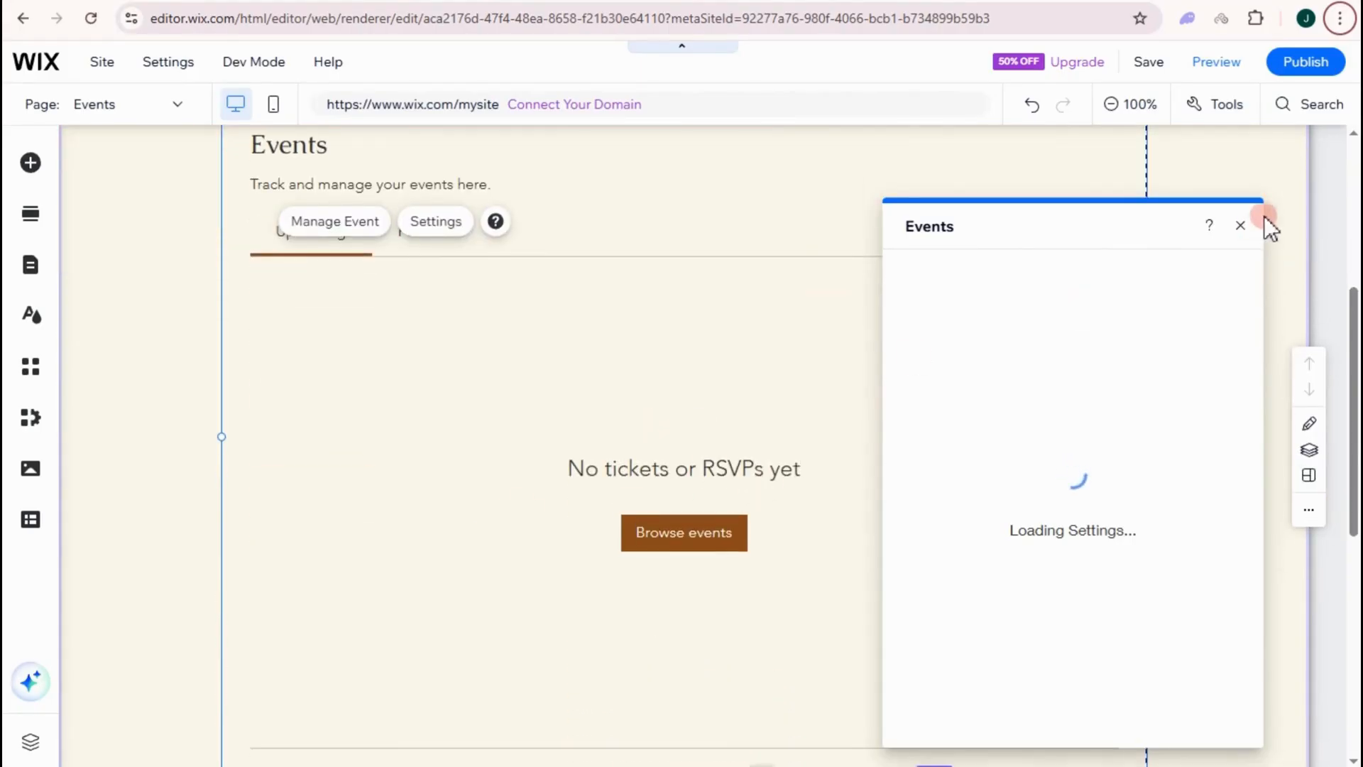
pyautogui.click(1238, 228)
pyautogui.scroll(2, 517, 380)
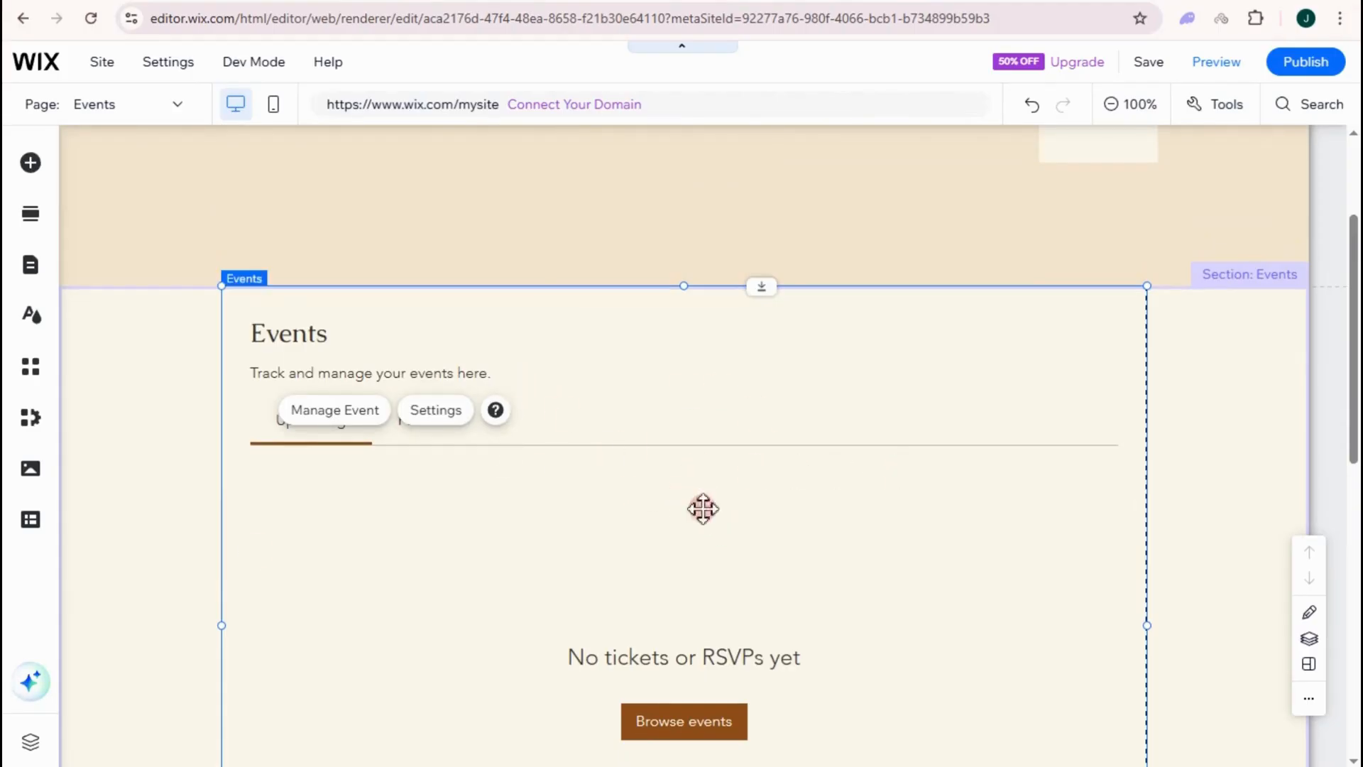
pyautogui.moveTo(223, 622); pyautogui.dragTo(113, 625)
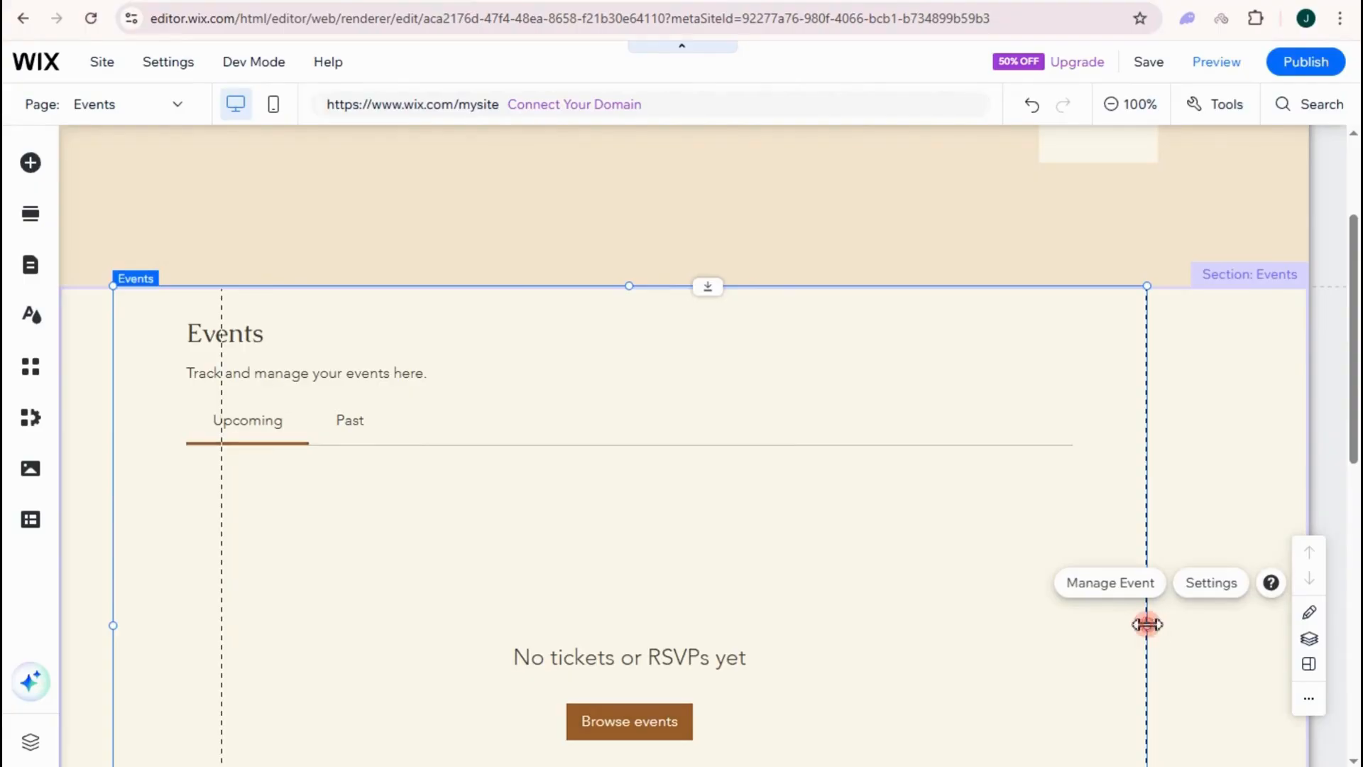
pyautogui.moveTo(1148, 624); pyautogui.dragTo(1245, 625)
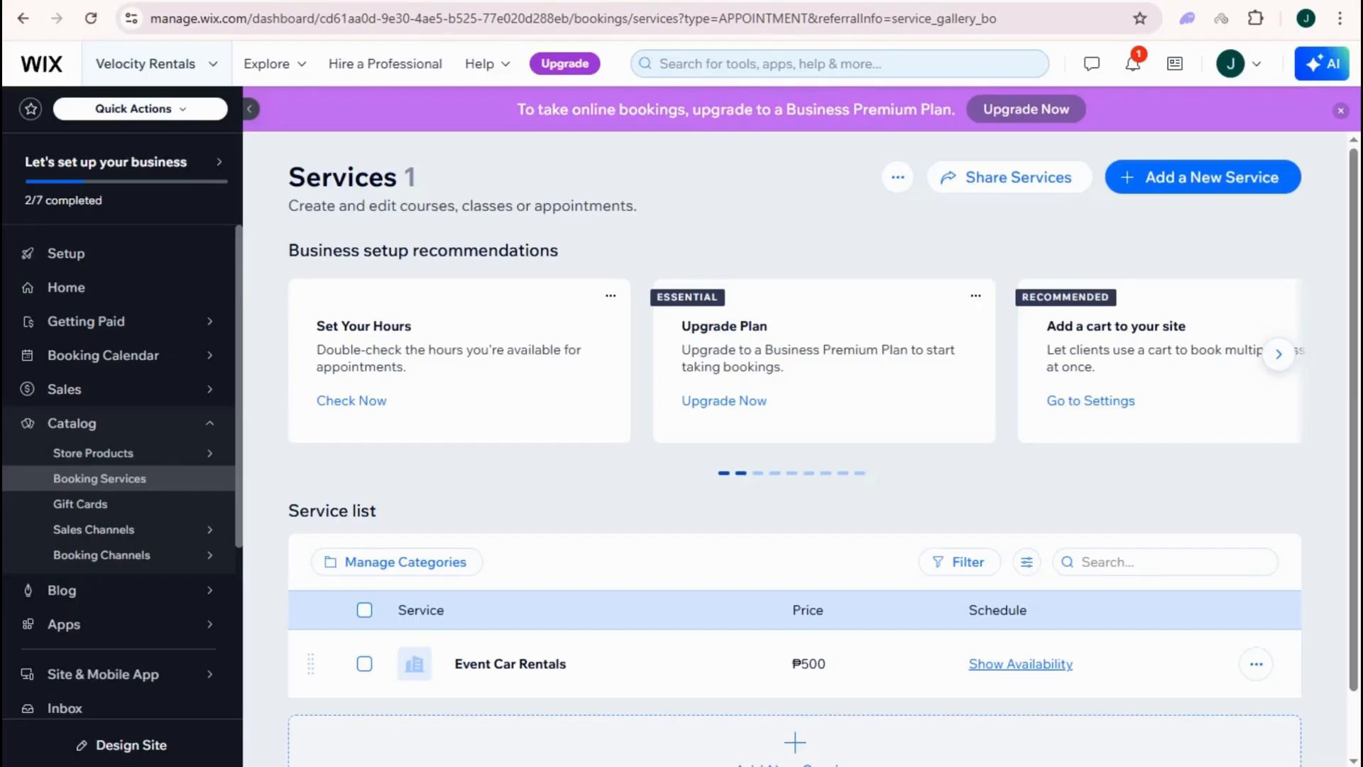
# - Switch the dashboard from Velocity Rentals to My Site 16
pyautogui.click(205, 71)
pyautogui.scroll(-4, 280, 291)
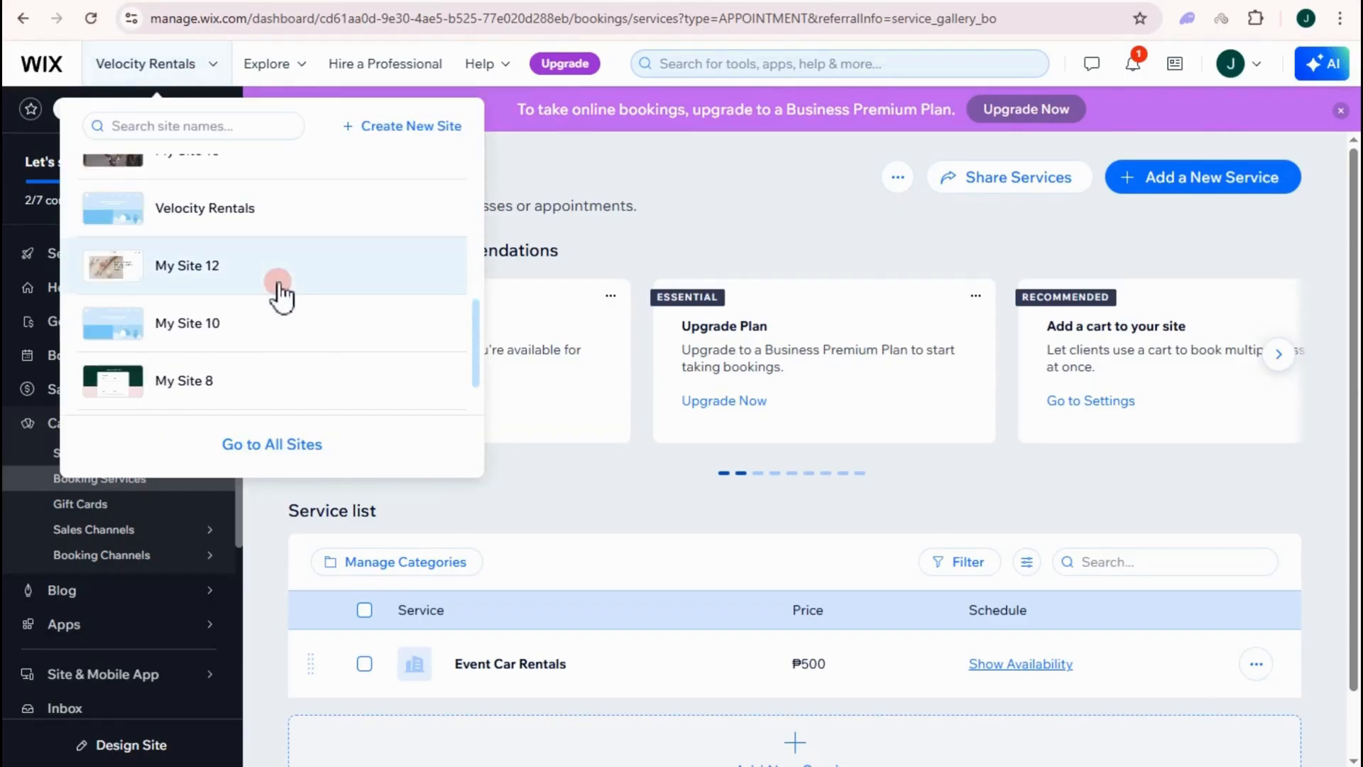
pyautogui.scroll(-2, 287, 277)
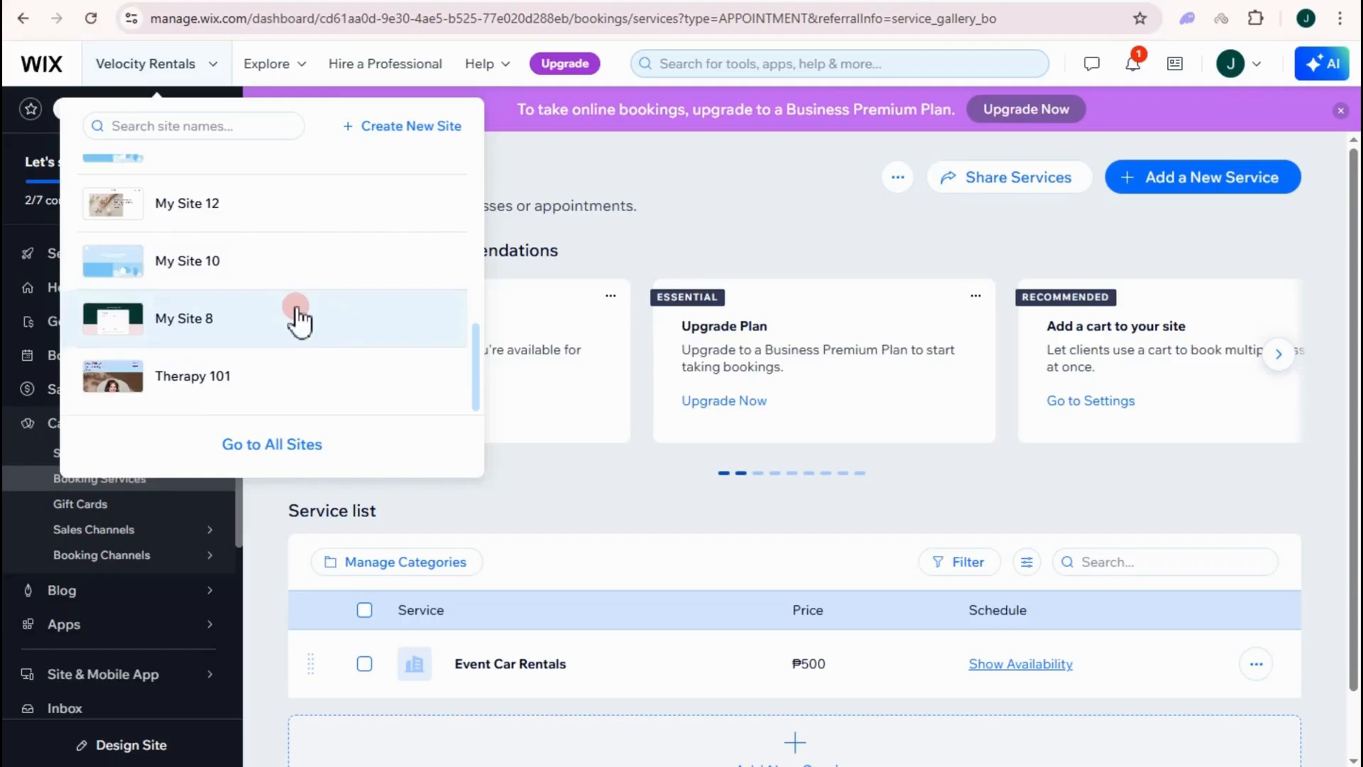
pyautogui.scroll(5, 298, 317)
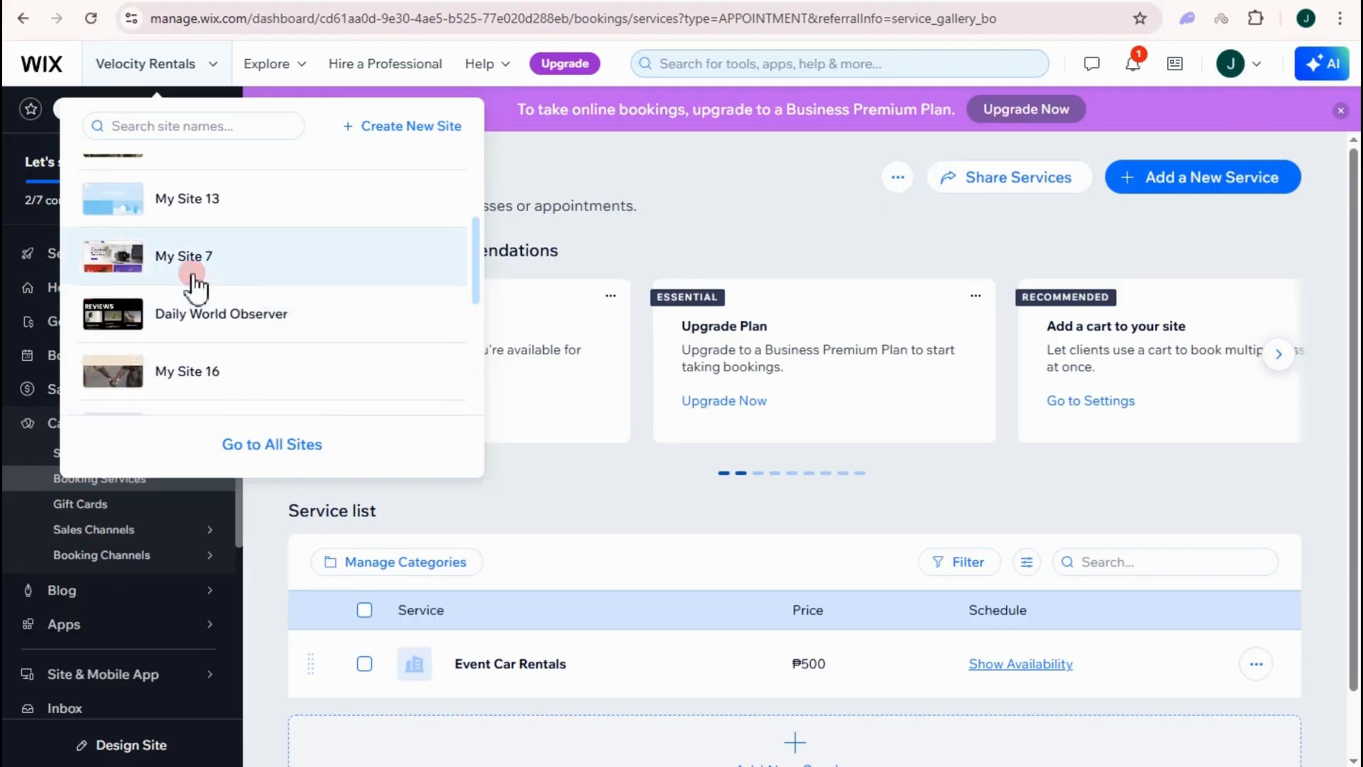
pyautogui.click(226, 375)
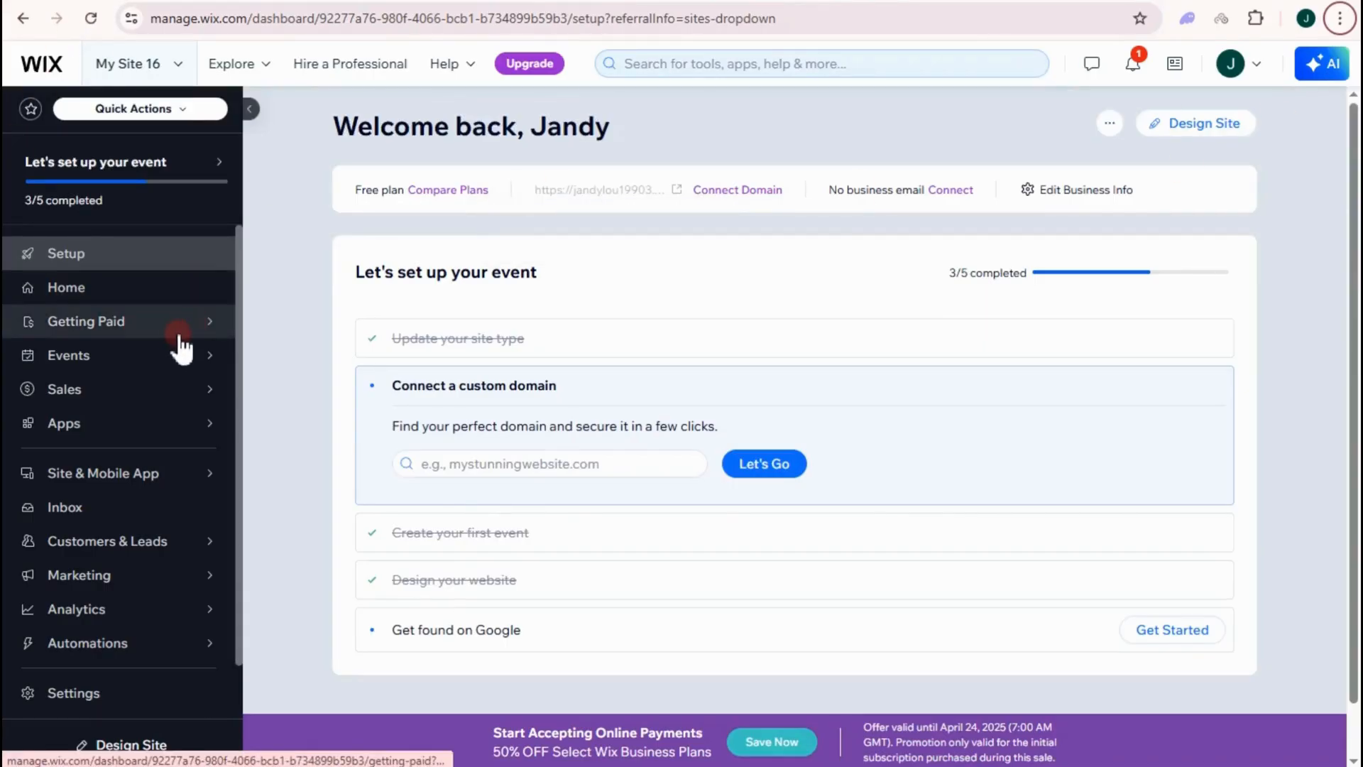
# - Open the Events Drafts page from the sidebar
pyautogui.moveTo(174, 339)
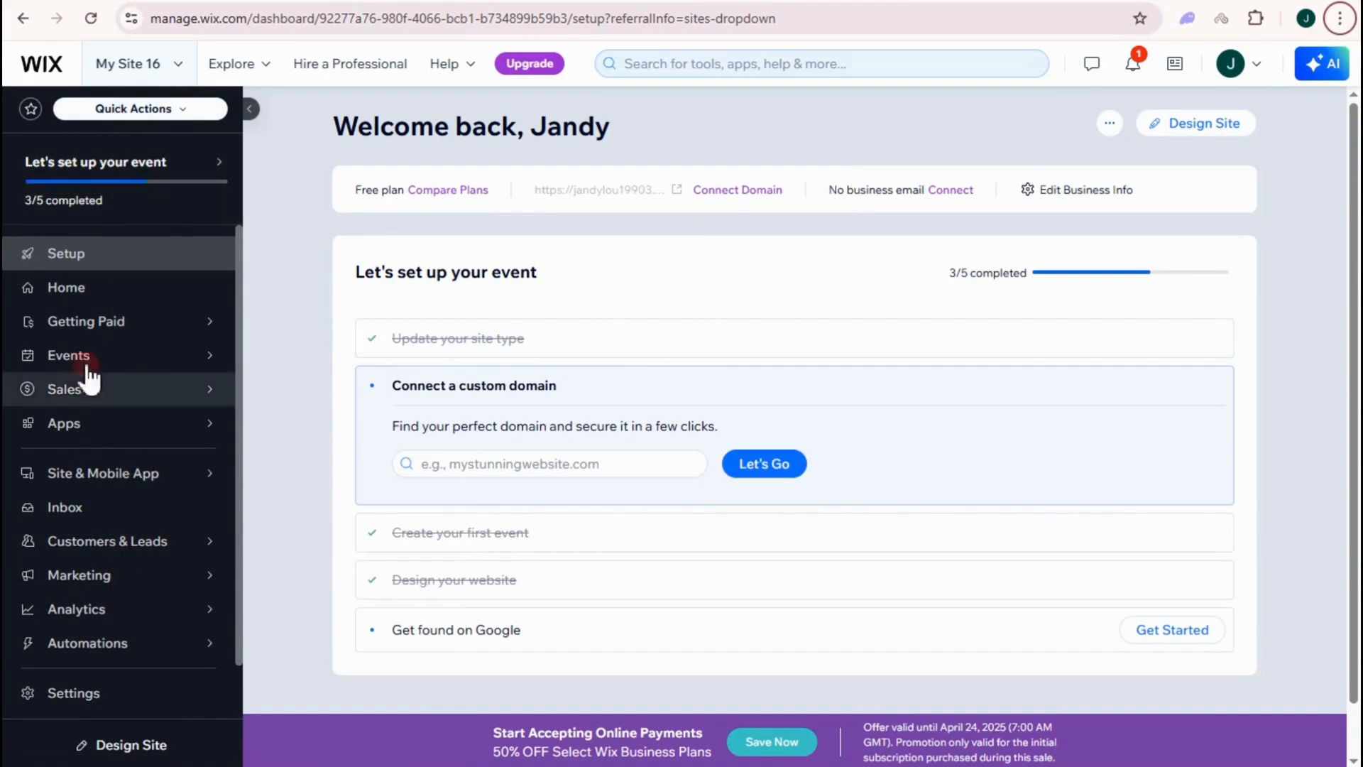
pyautogui.moveTo(124, 369)
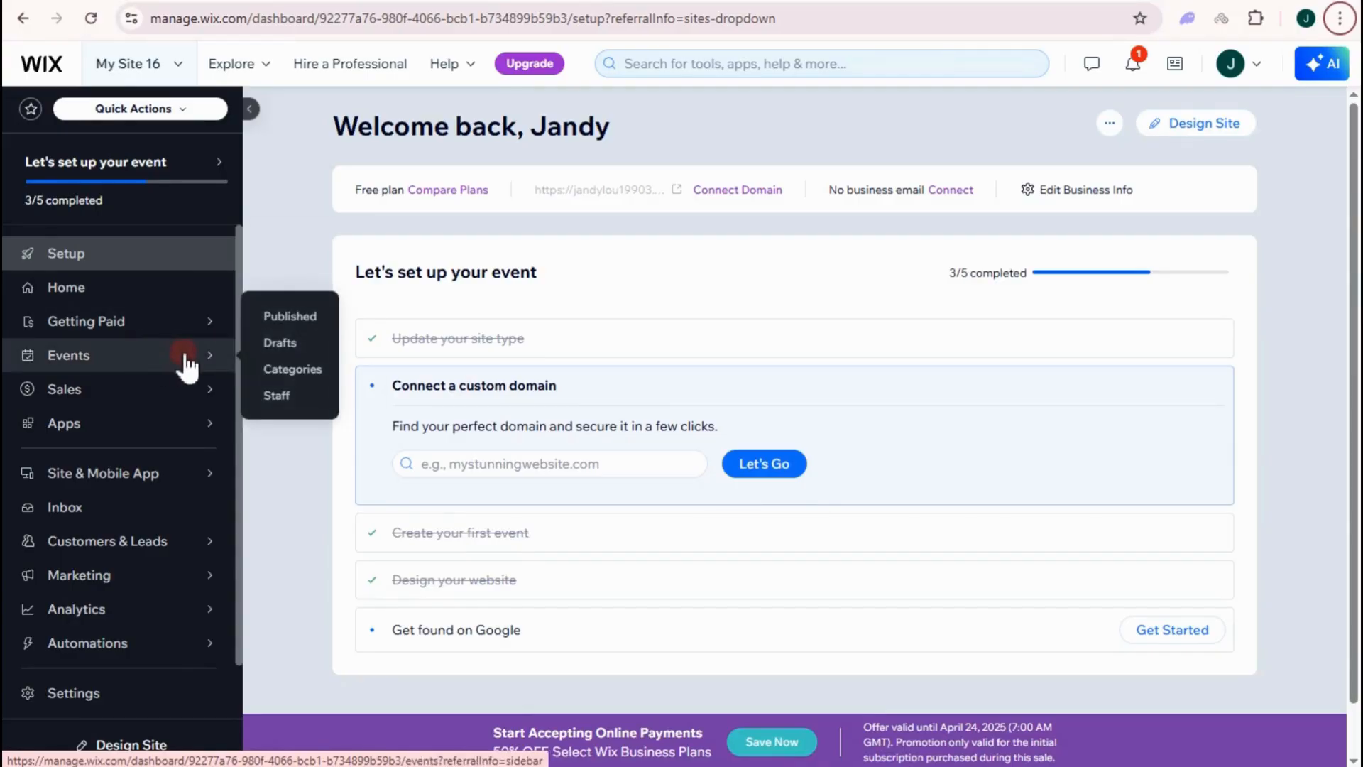
pyautogui.click(298, 344)
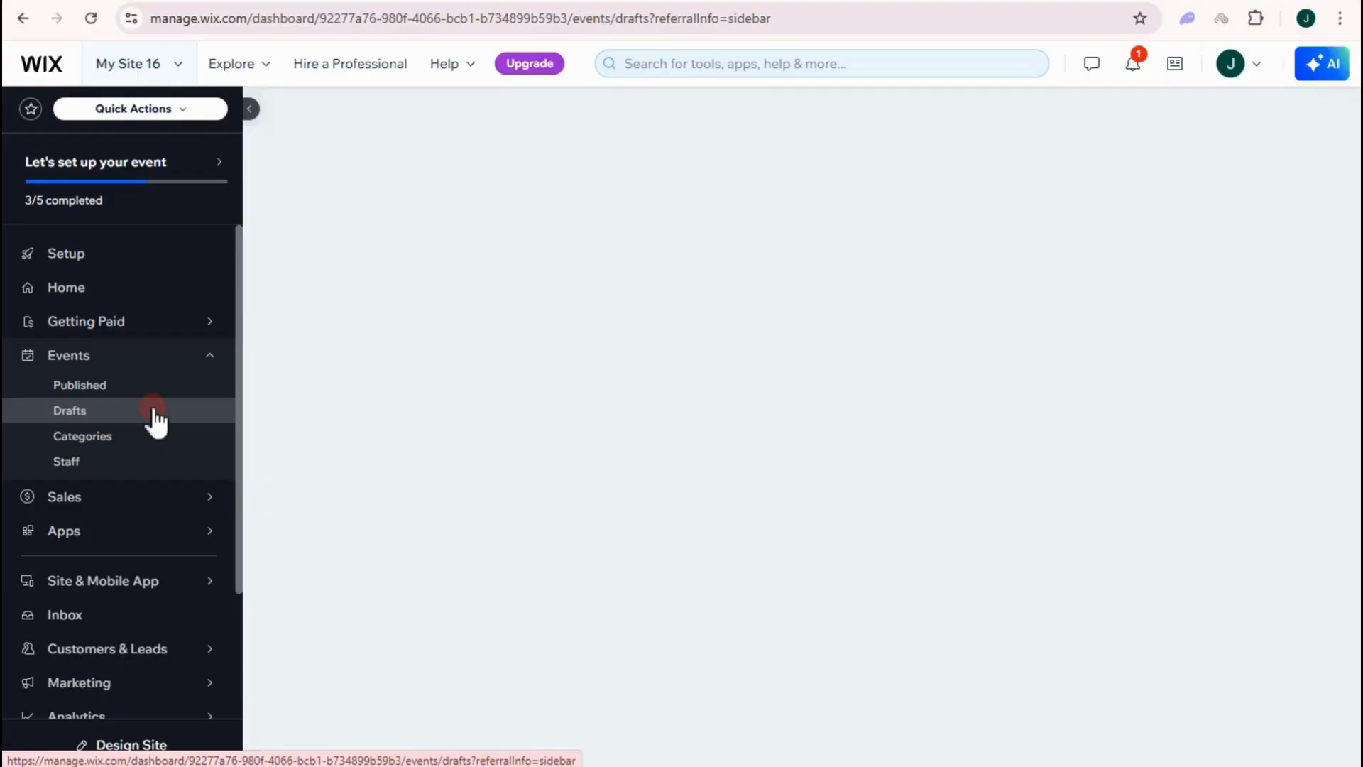
# - Load the draft events list and add a new event
pyautogui.click(155, 411)
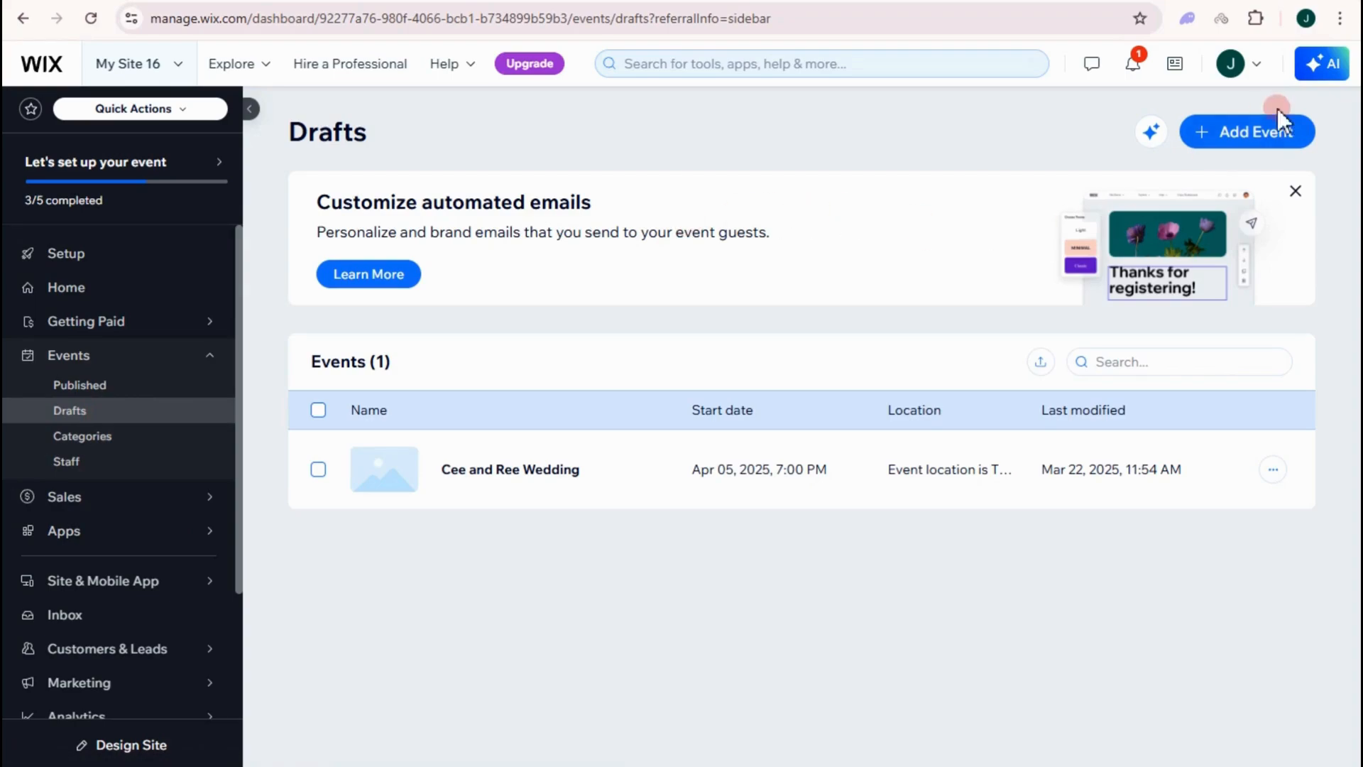
pyautogui.click(1248, 135)
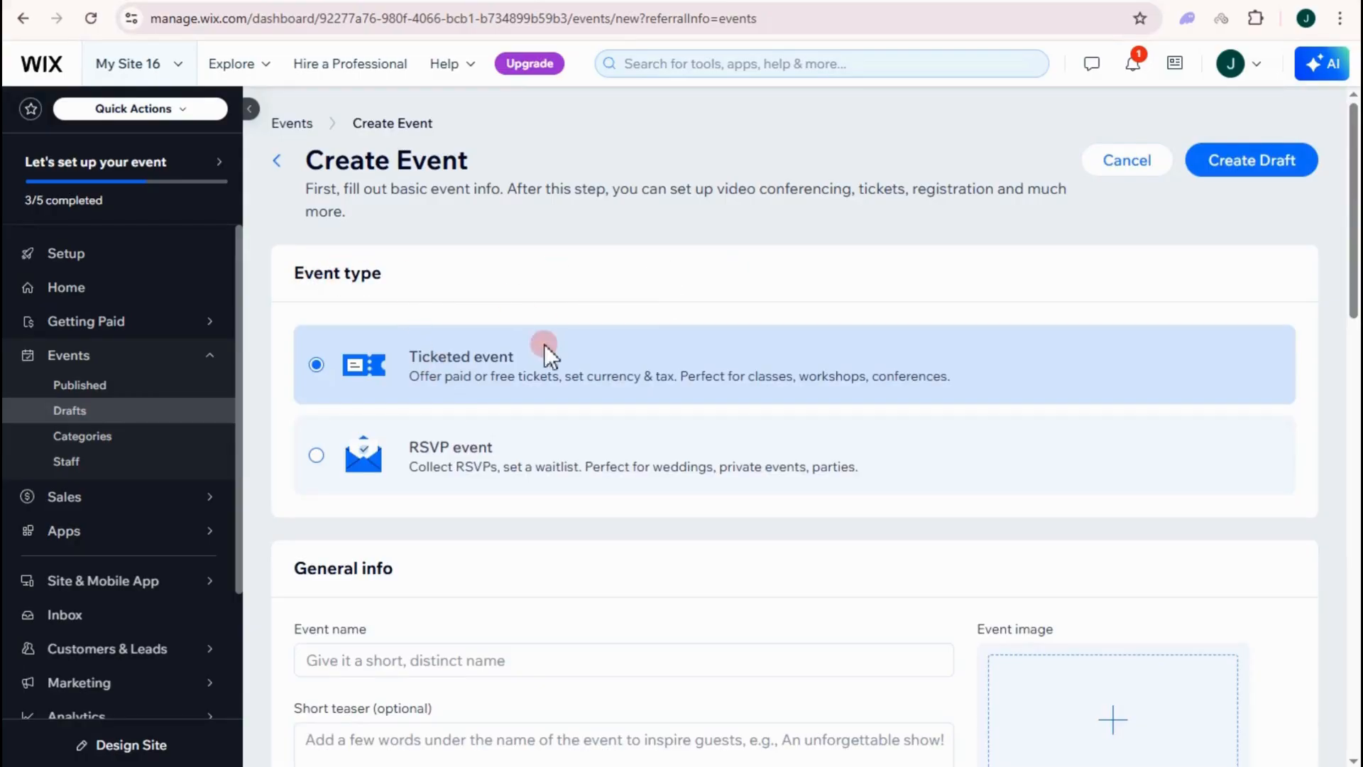
# - Make it an RSVP event named 'Engagement Party' with the 'officially engaged' teaser line
pyautogui.click(316, 456)
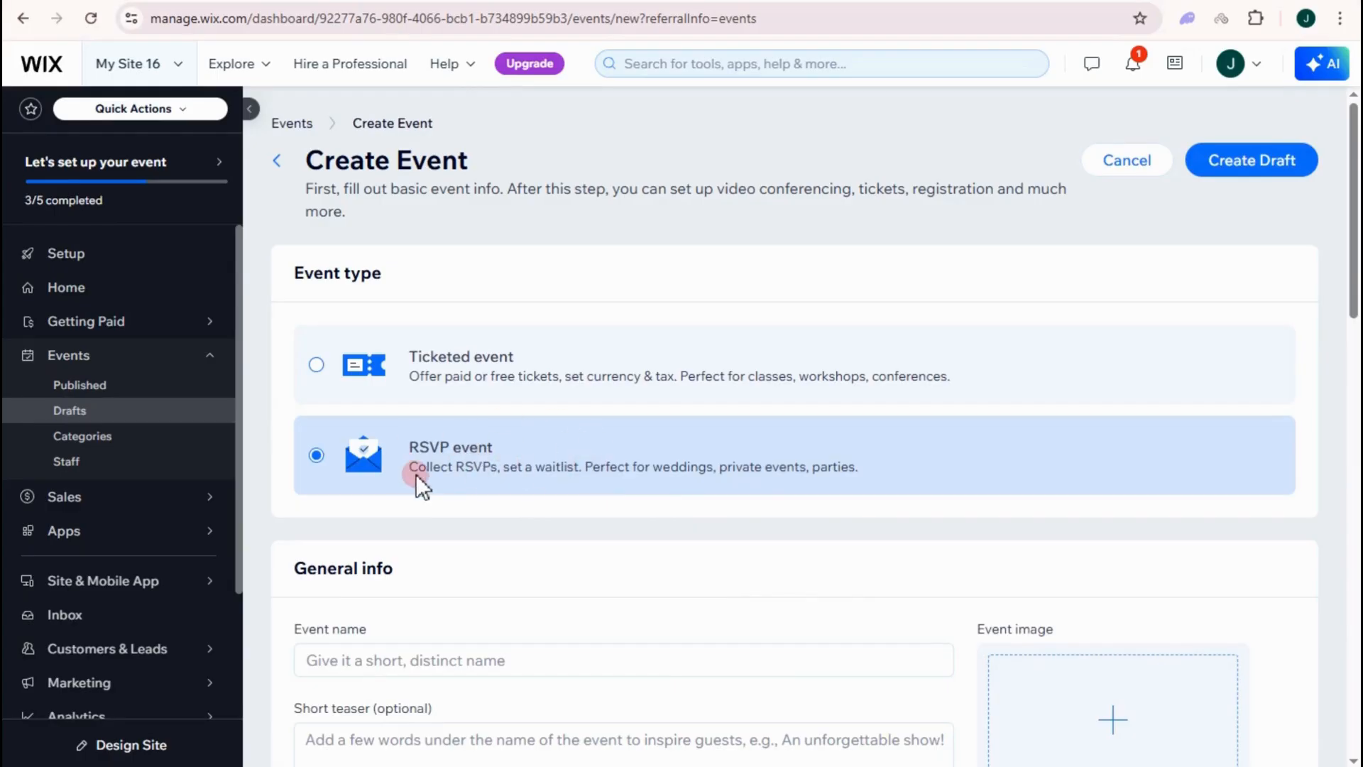
pyautogui.scroll(-4, 416, 474)
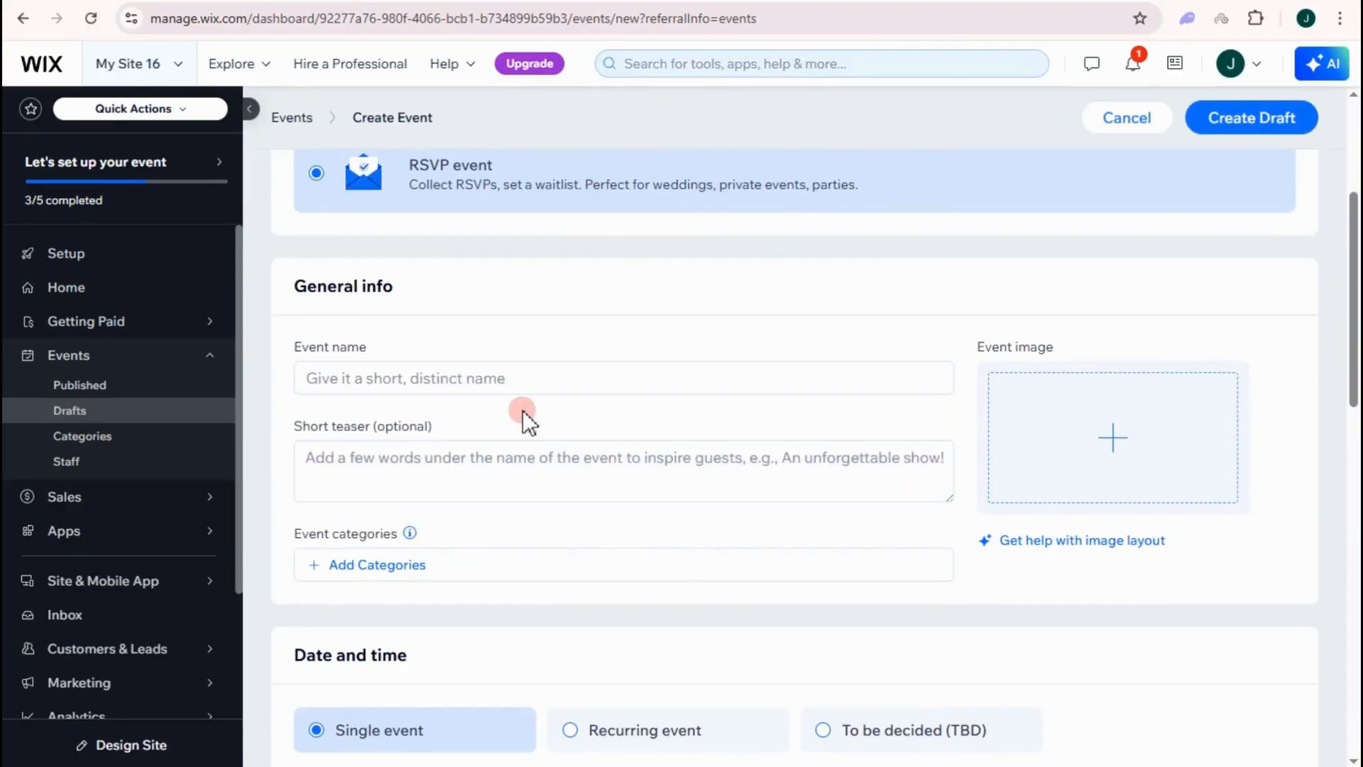
pyautogui.scroll(-1, 524, 410)
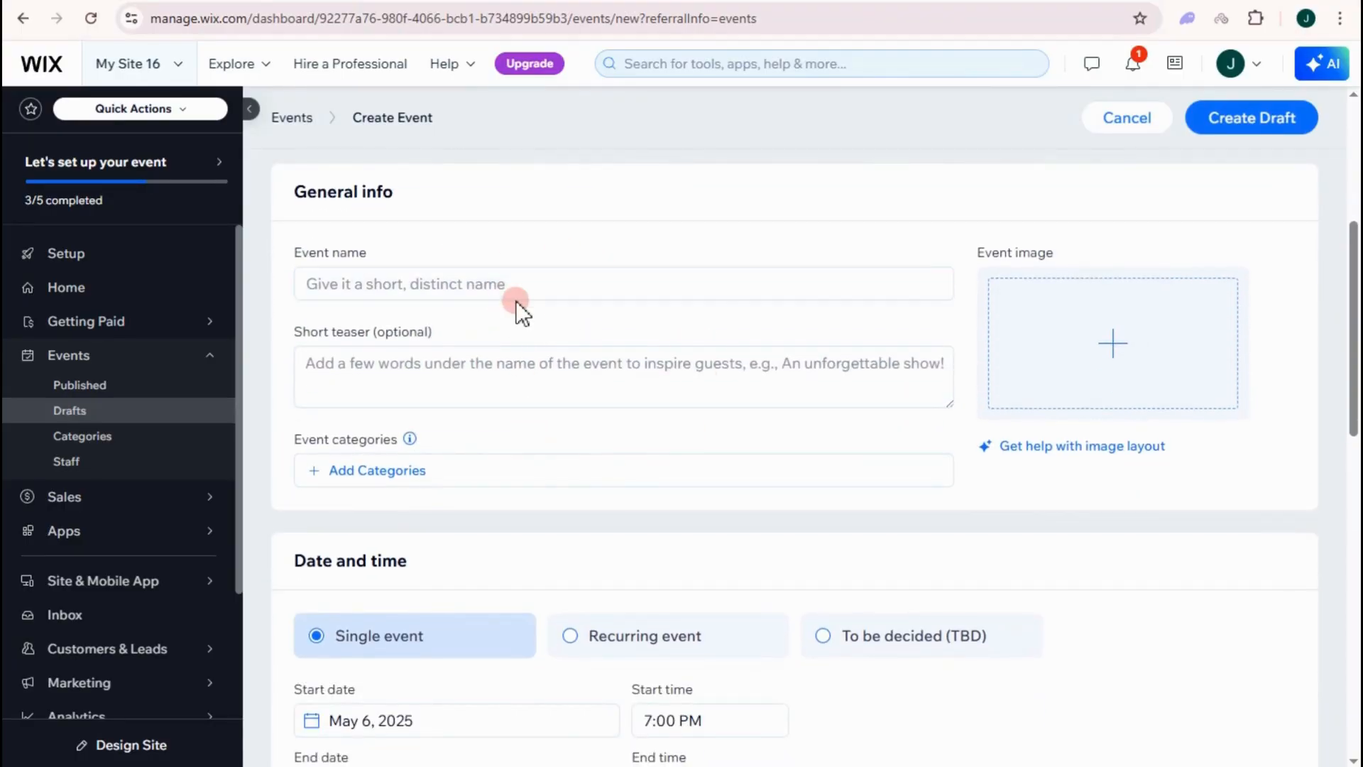
pyautogui.click(433, 282)
pyautogui.write('Engagement Party')
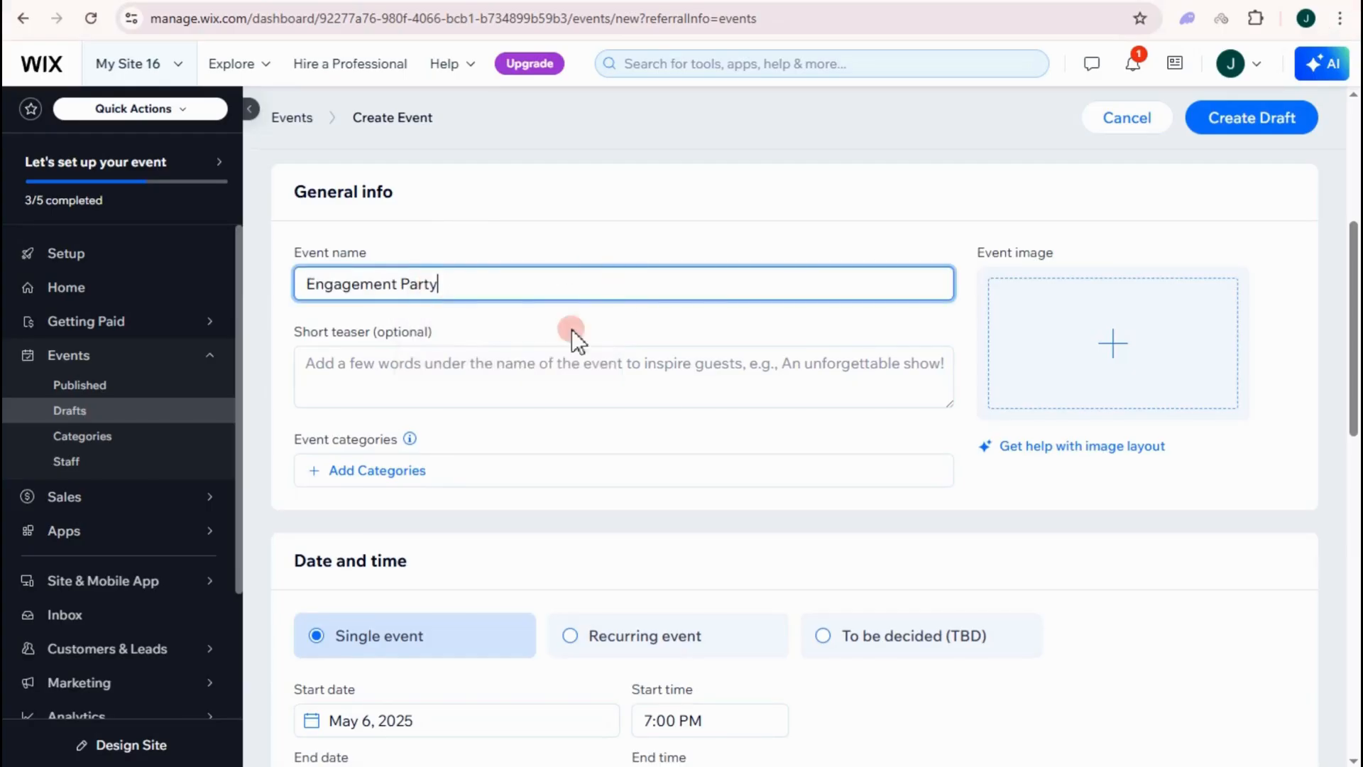
pyautogui.click(371, 364)
pyautogui.write("Love is in the air... and we're officially engaged!")
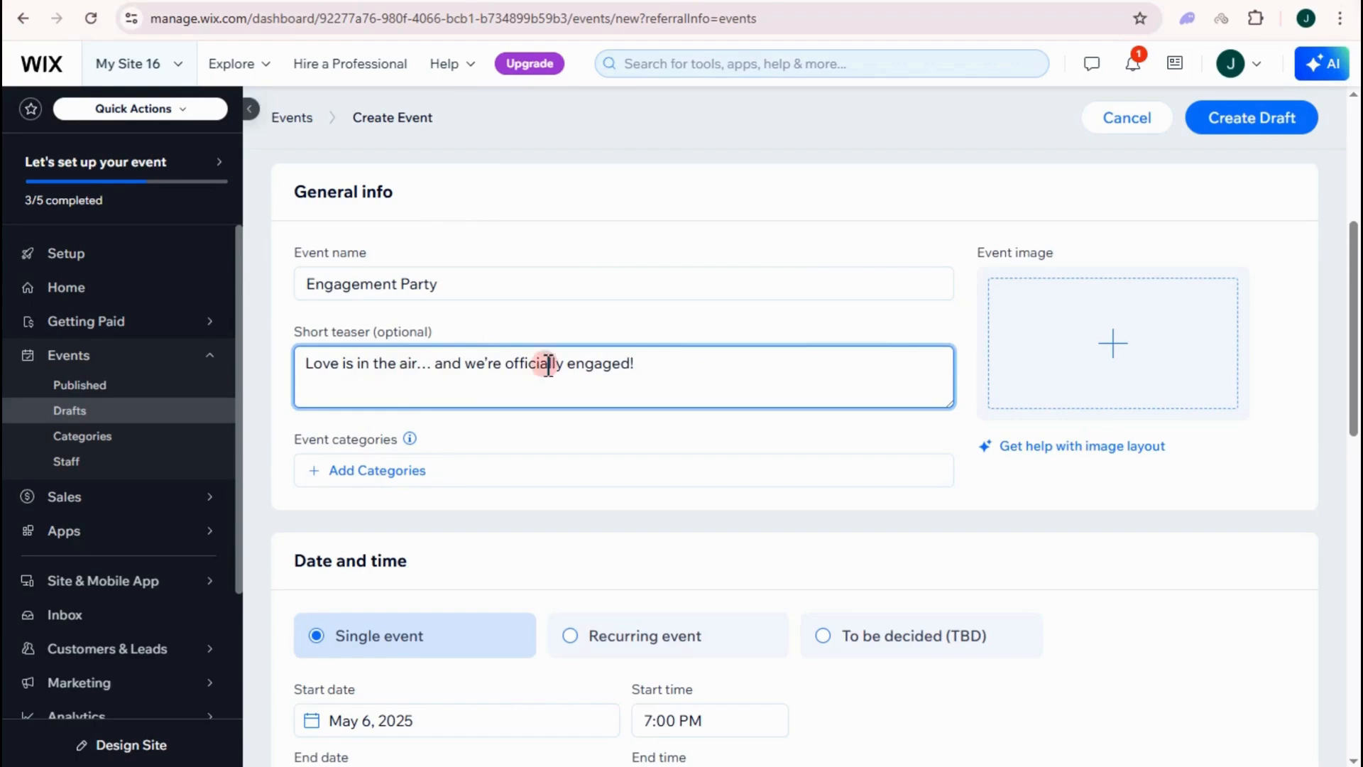
# - Open the event's category choices and scroll further down the form
pyautogui.scroll(-1, 631, 369)
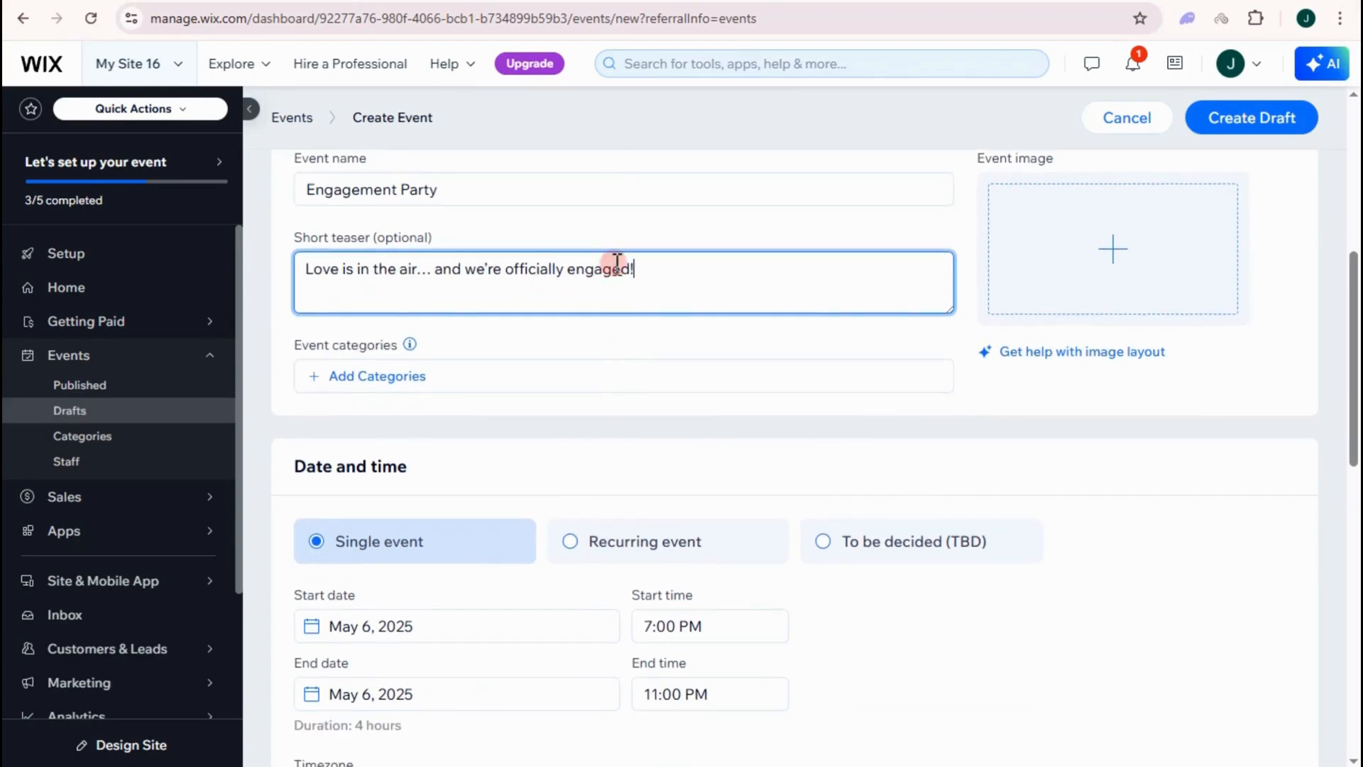
pyautogui.click(387, 378)
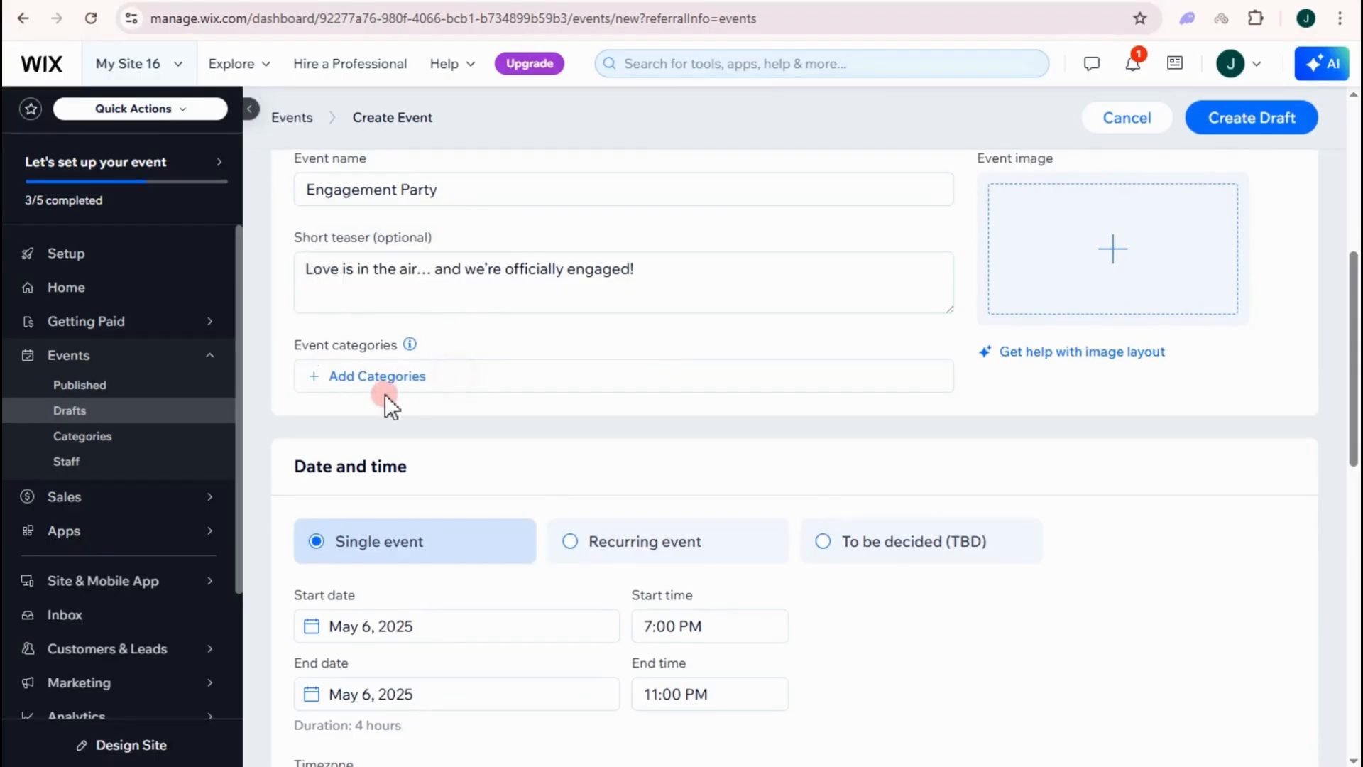
pyautogui.scroll(-1, 380, 386)
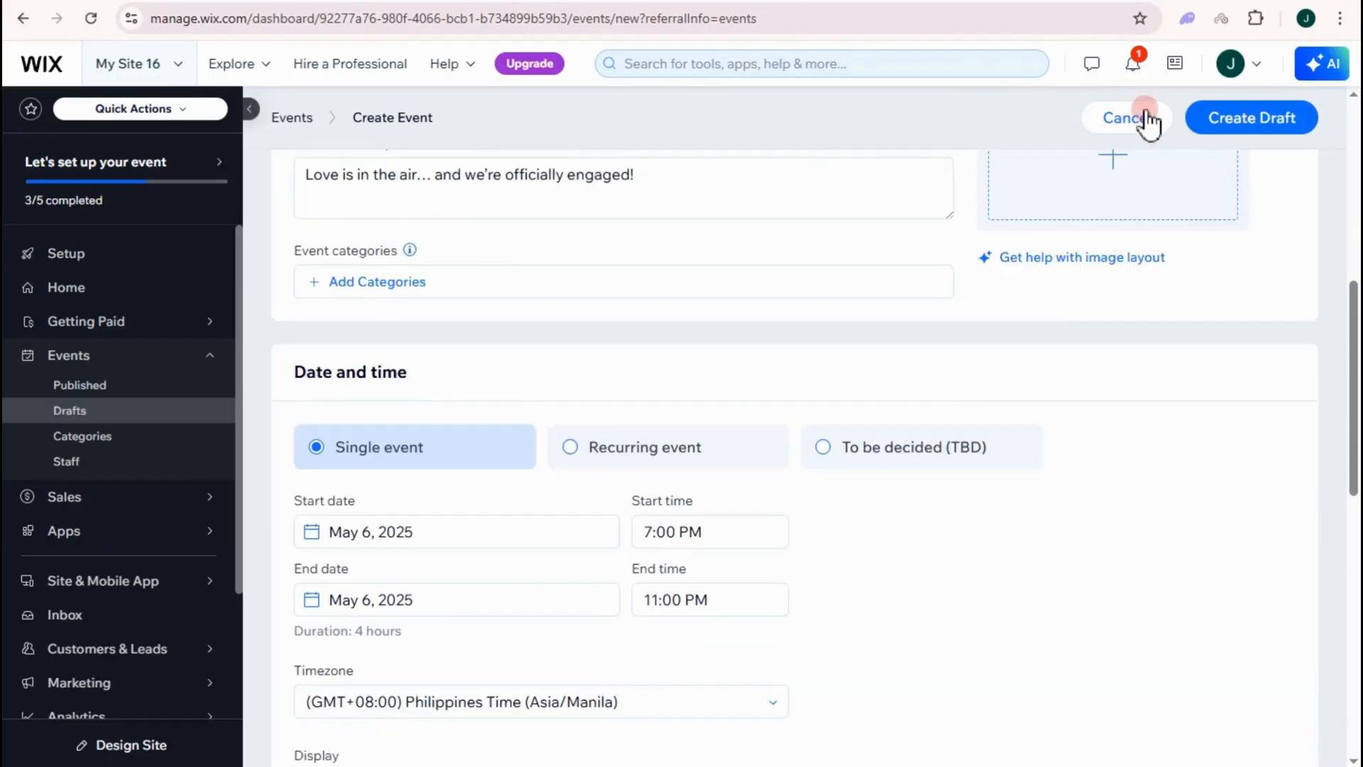
pyautogui.scroll(-1, 538, 386)
pyautogui.scroll(2, 721, 373)
pyautogui.moveTo(721, 373); pyautogui.dragTo(1241, 192)
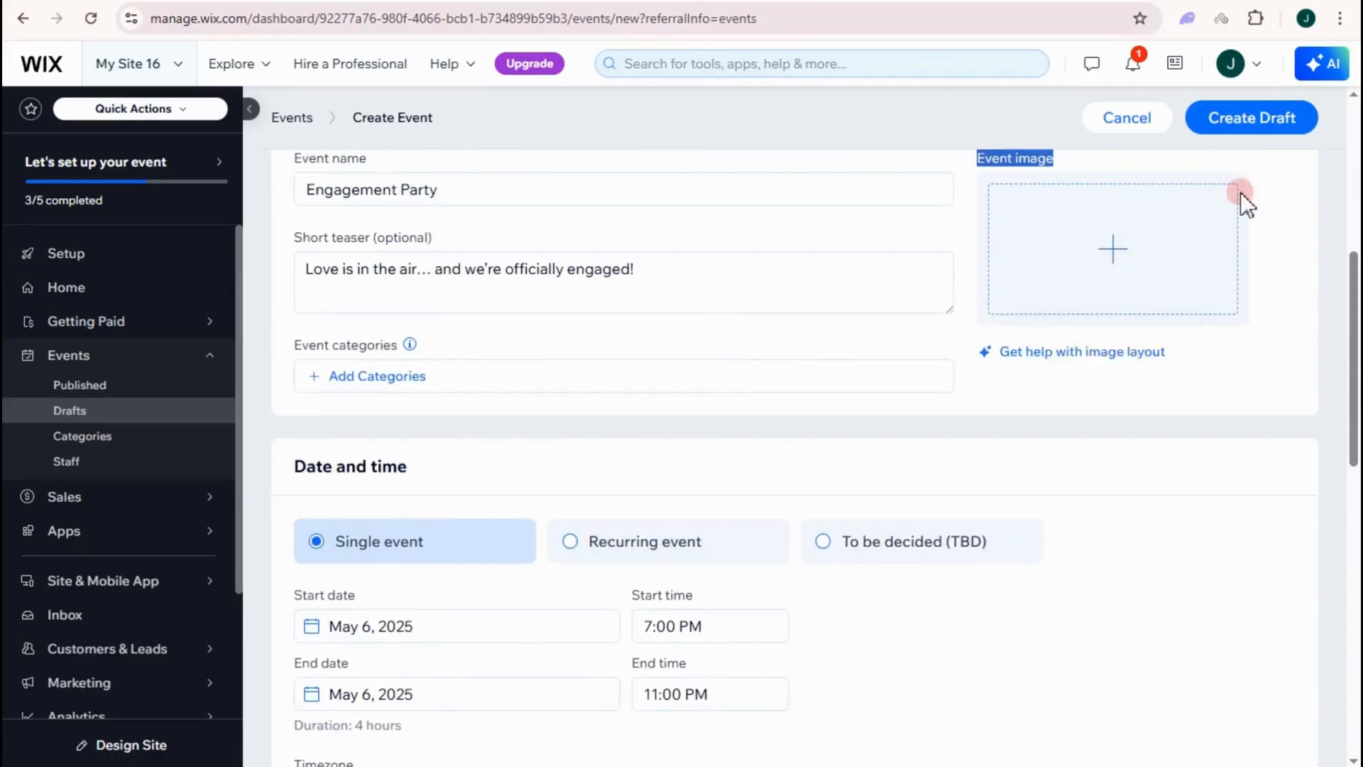
# - Tick wedding as the event's category and confirm the selection
pyautogui.scroll(1, 1080, 264)
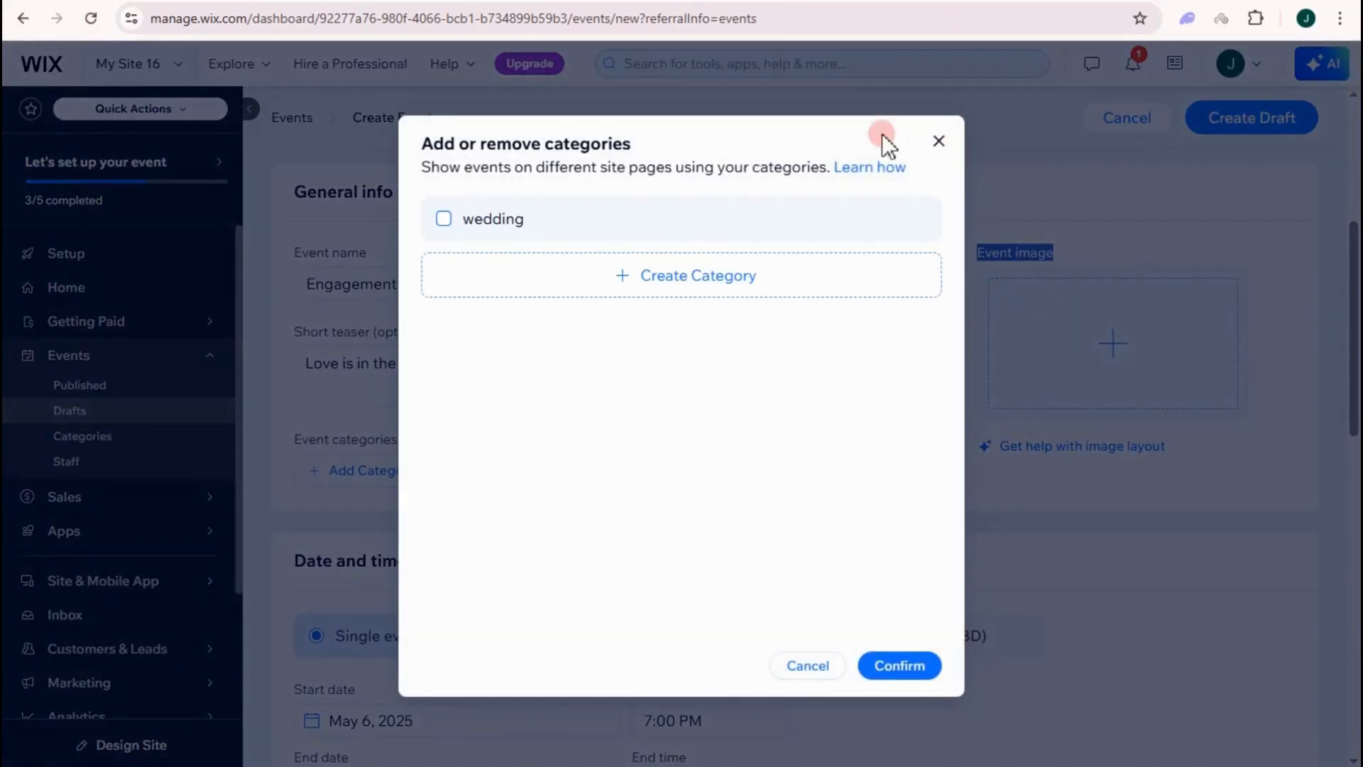
pyautogui.click(416, 221)
pyautogui.click(883, 670)
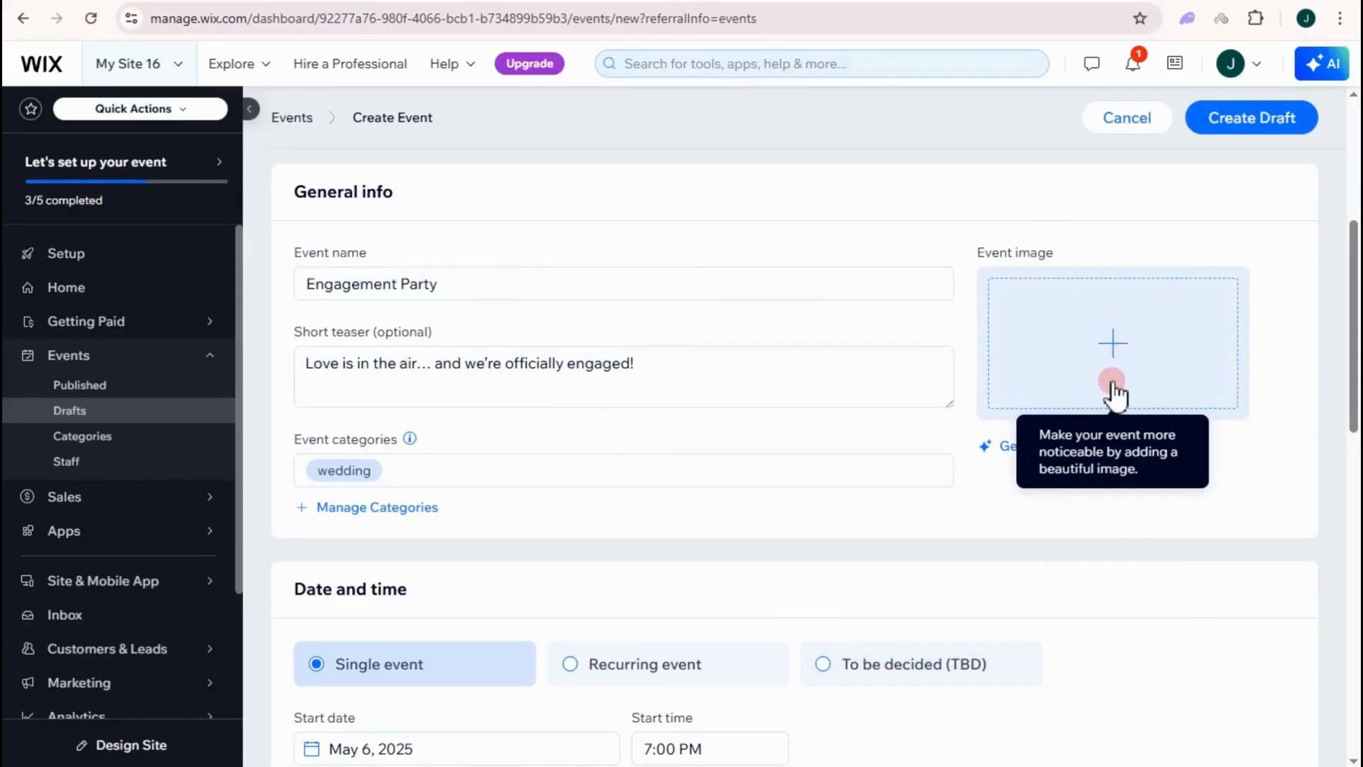
# - Upload an invitation card picture from the computer and add it as the event image
pyautogui.click(1001, 257)
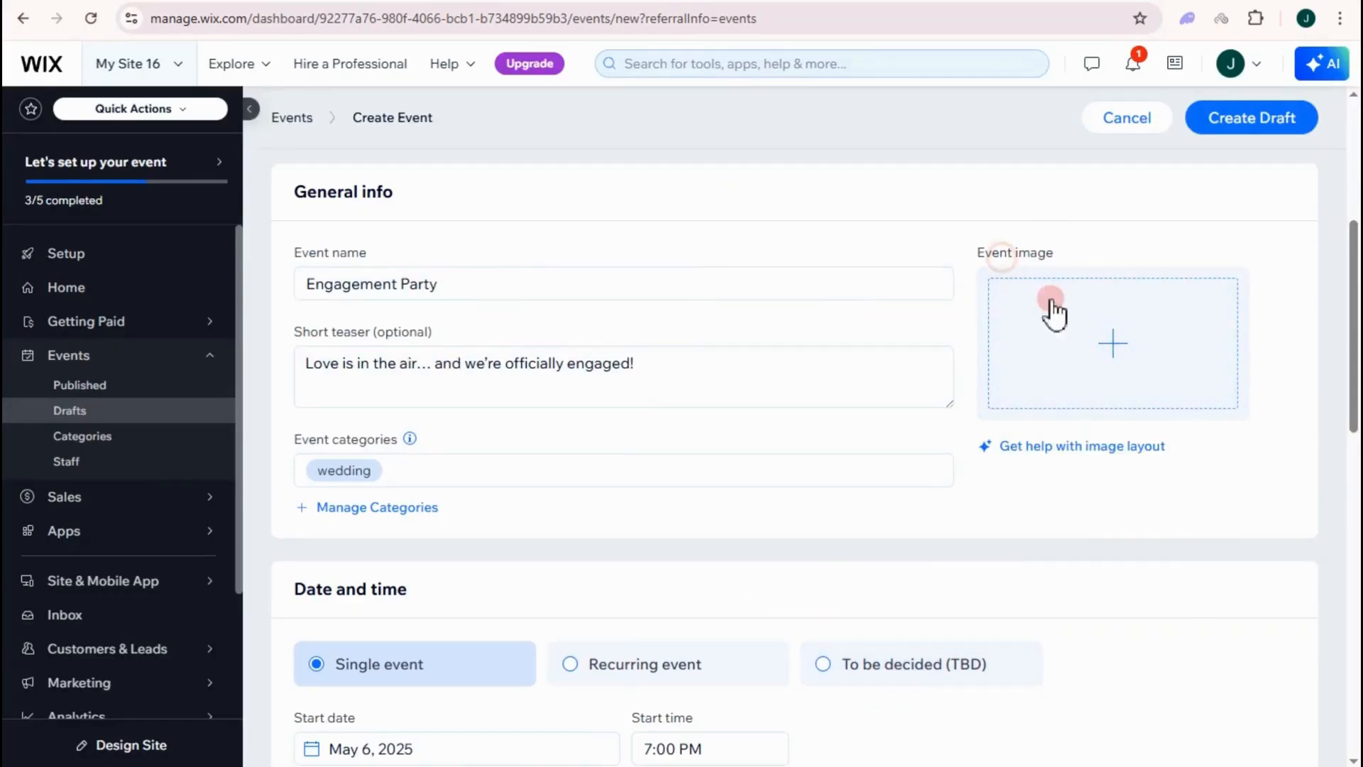
pyautogui.click(1122, 353)
pyautogui.click(183, 164)
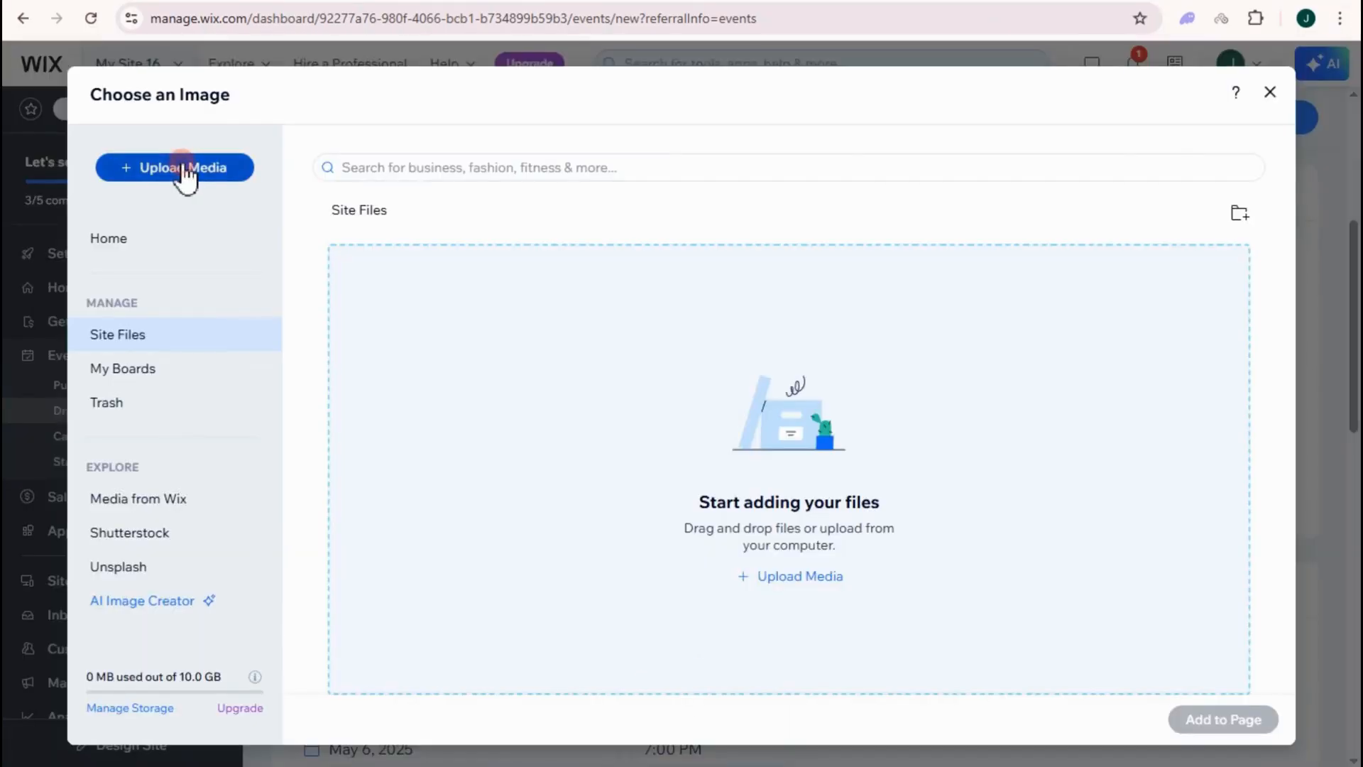
pyautogui.click(702, 421)
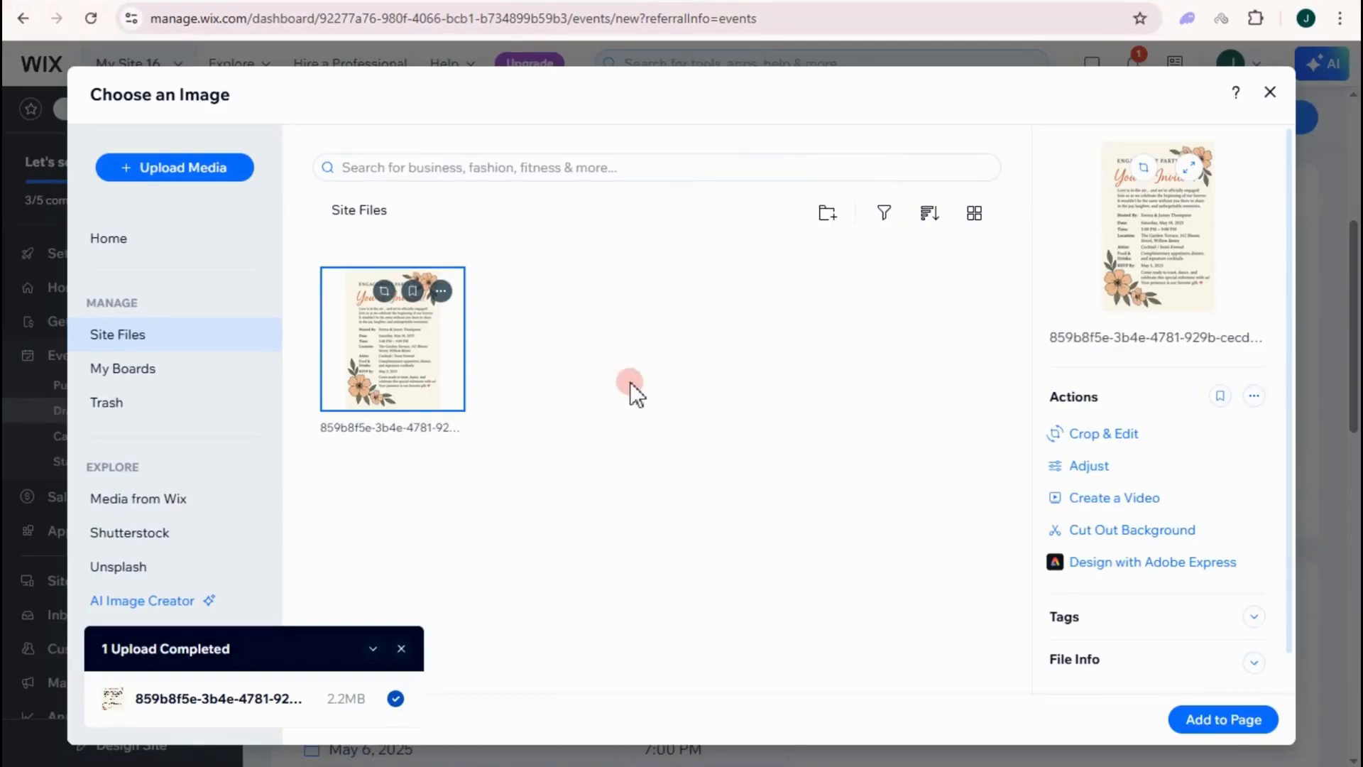
pyautogui.click(1216, 718)
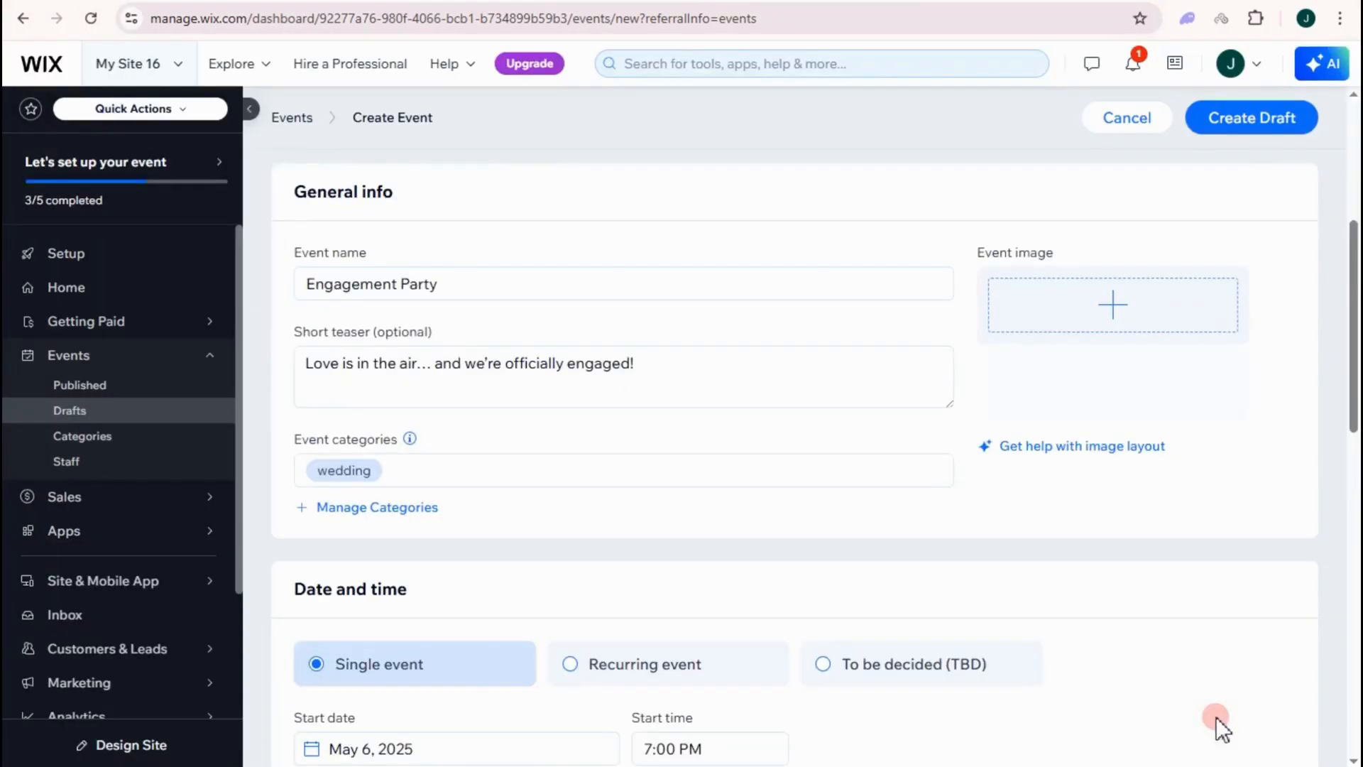
pyautogui.scroll(-3, 1058, 377)
pyautogui.scroll(5, 1059, 377)
pyautogui.scroll(-2, 1093, 455)
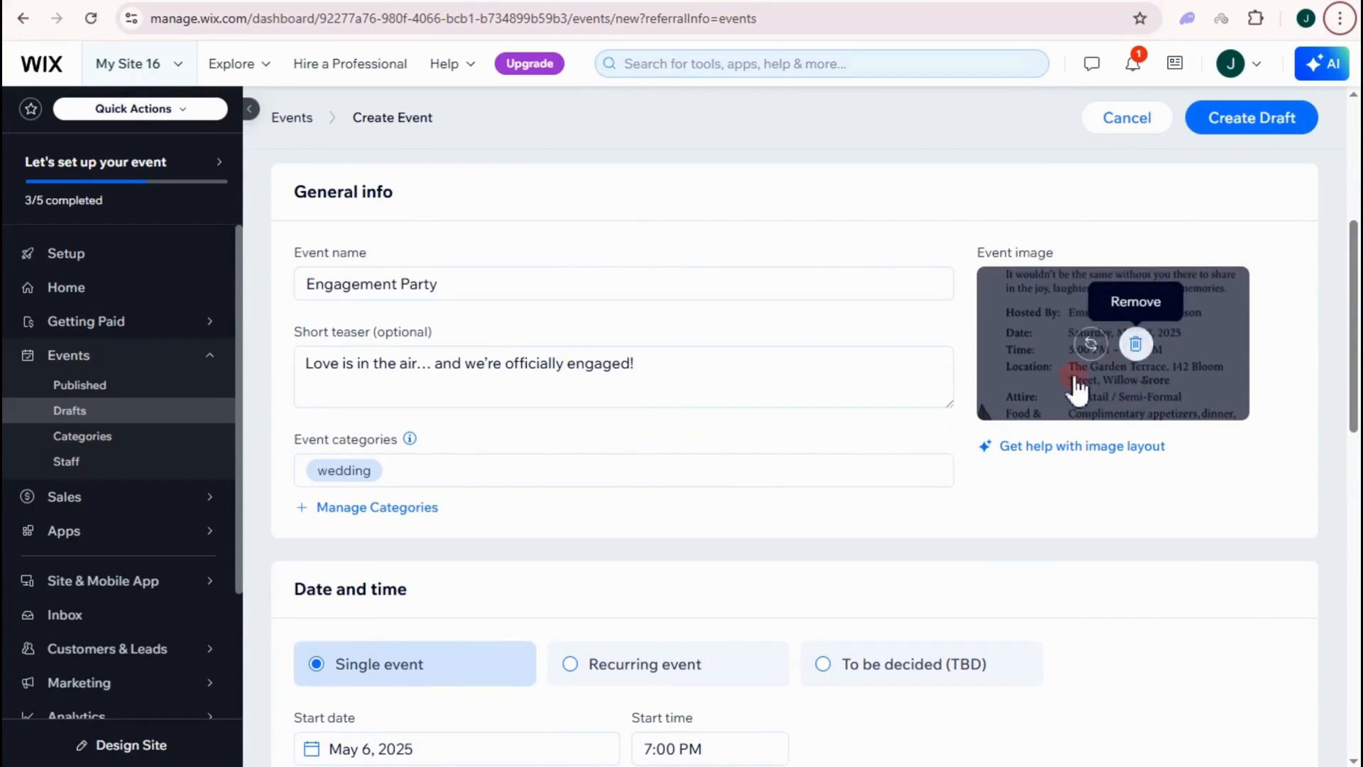
pyautogui.scroll(-4, 487, 470)
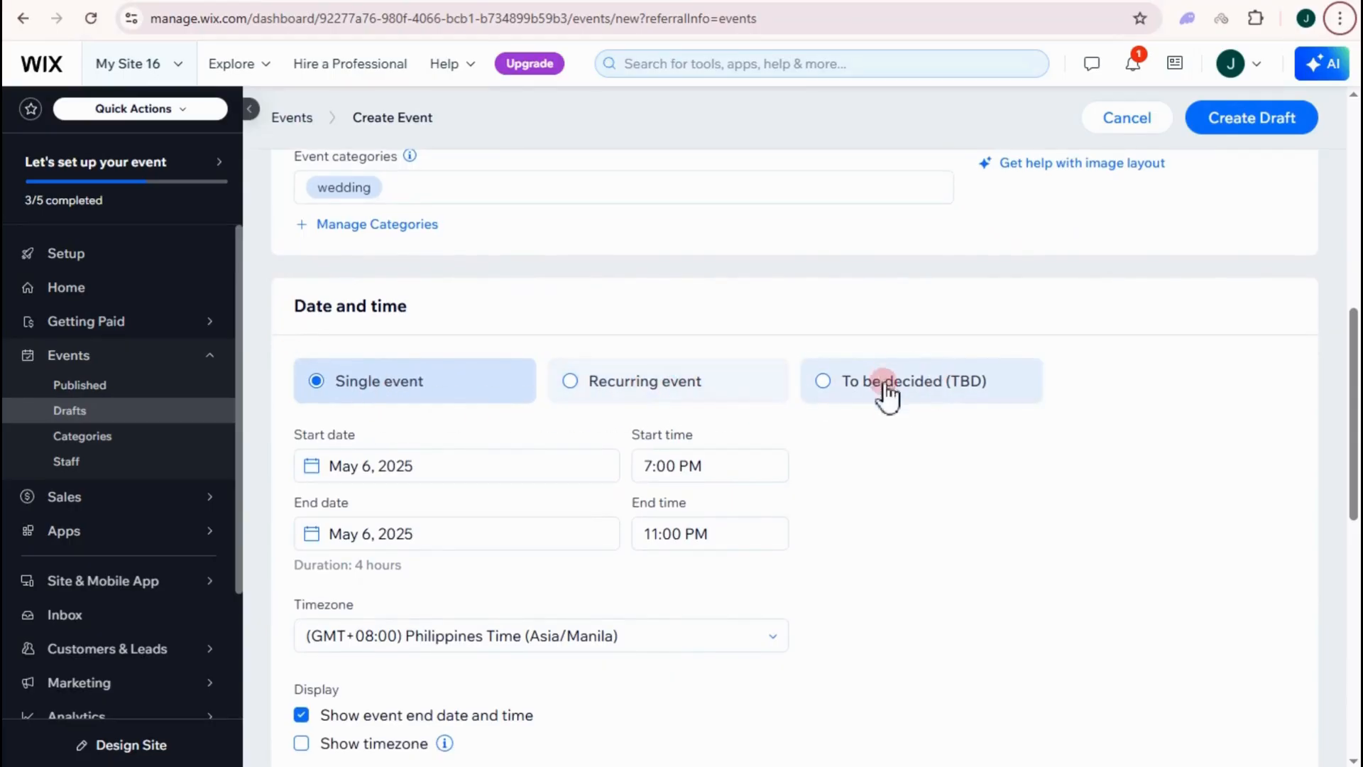
# - Set the event date to May 10, 2025, running from 7:10 PM to 11:30 PM
pyautogui.click(314, 466)
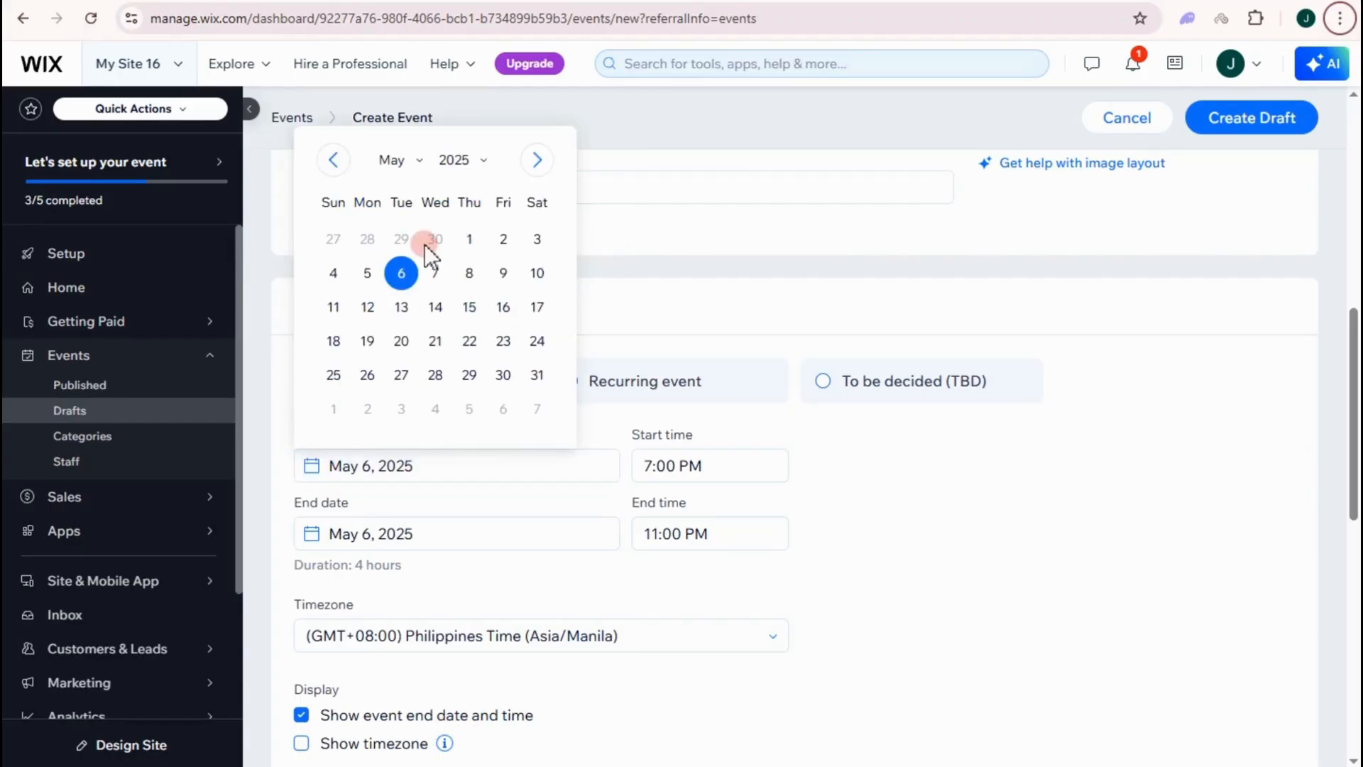
pyautogui.click(538, 274)
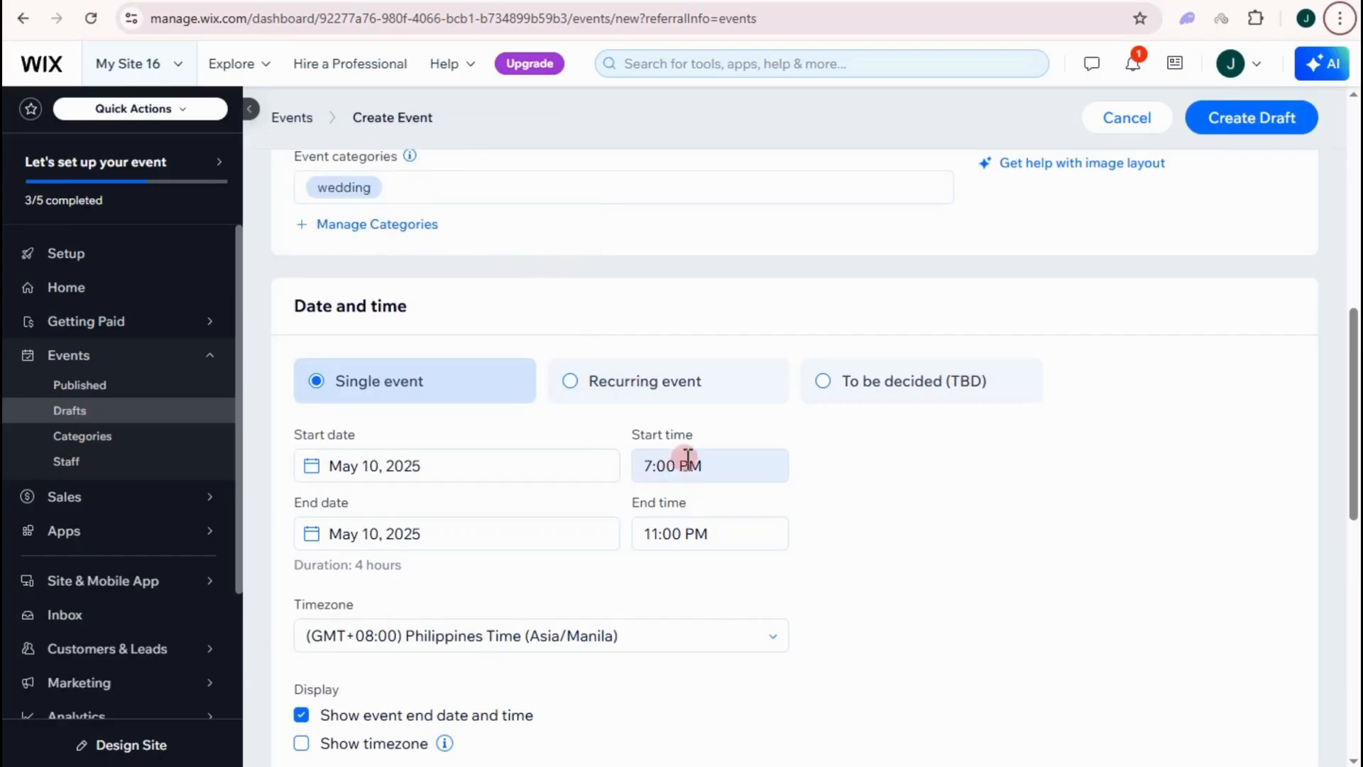
pyautogui.click(655, 468)
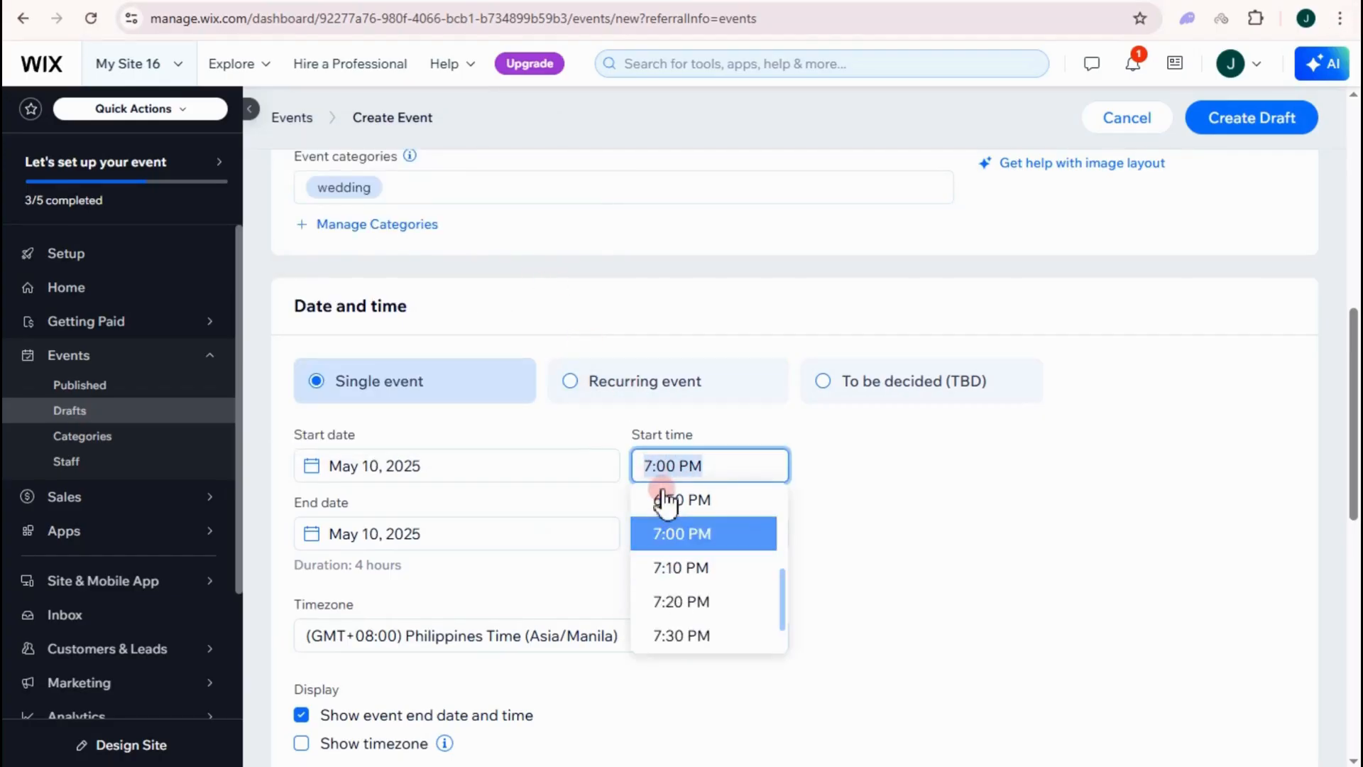
pyautogui.scroll(2, 692, 541)
pyautogui.scroll(-2, 693, 544)
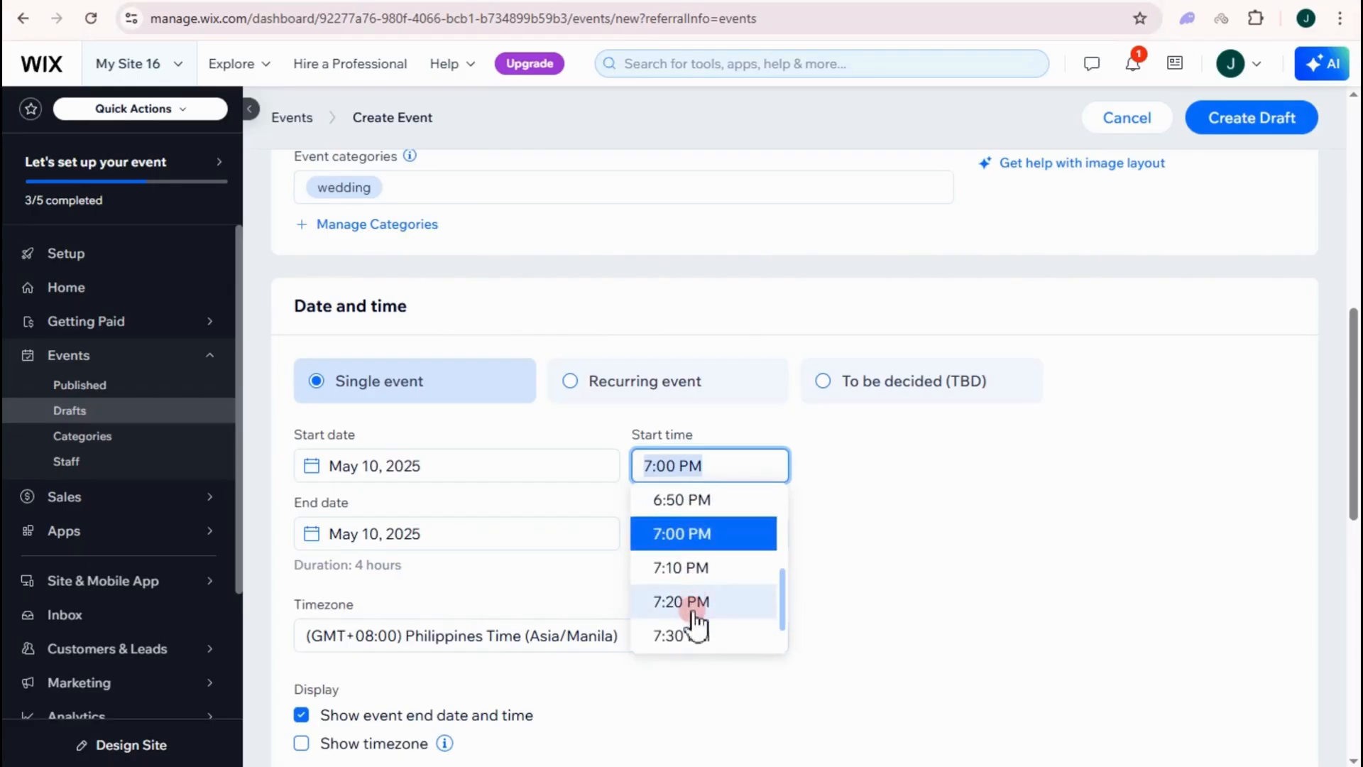
pyautogui.click(680, 568)
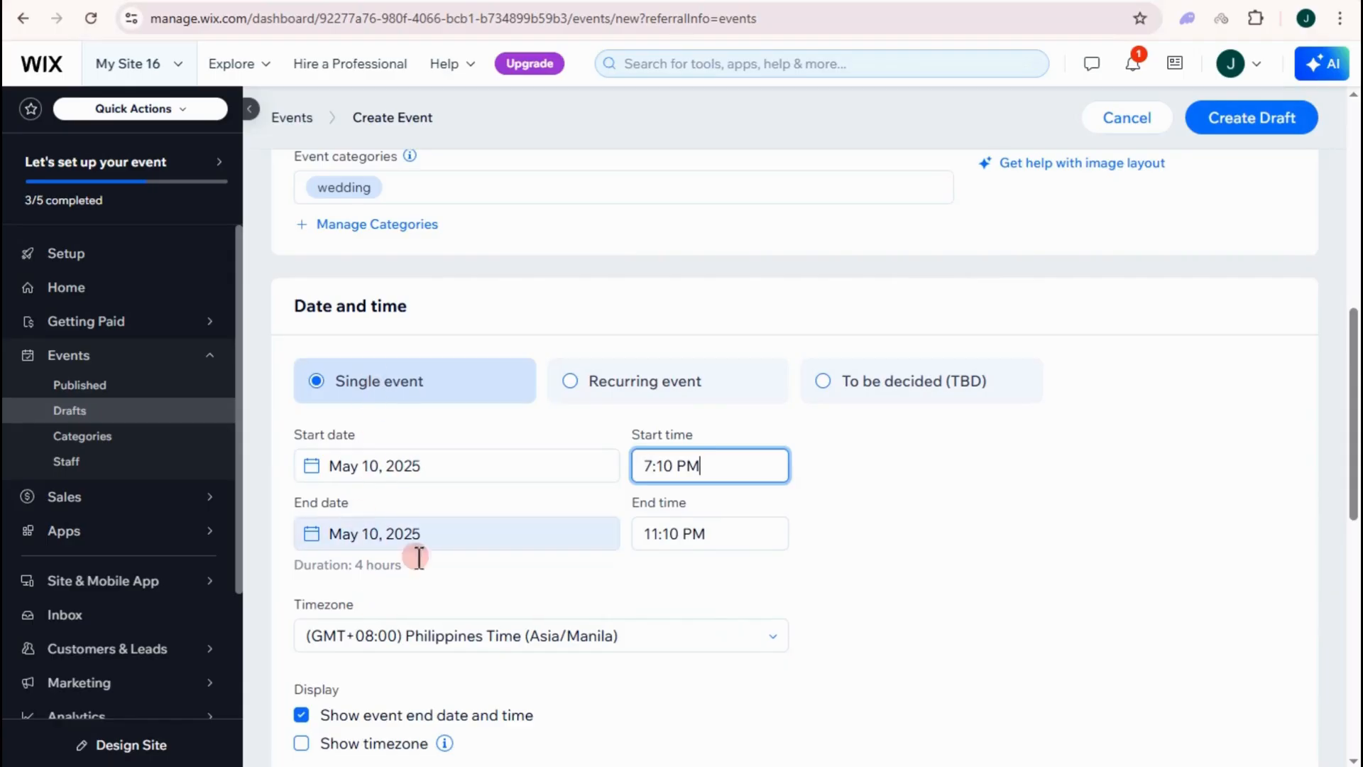
pyautogui.click(662, 537)
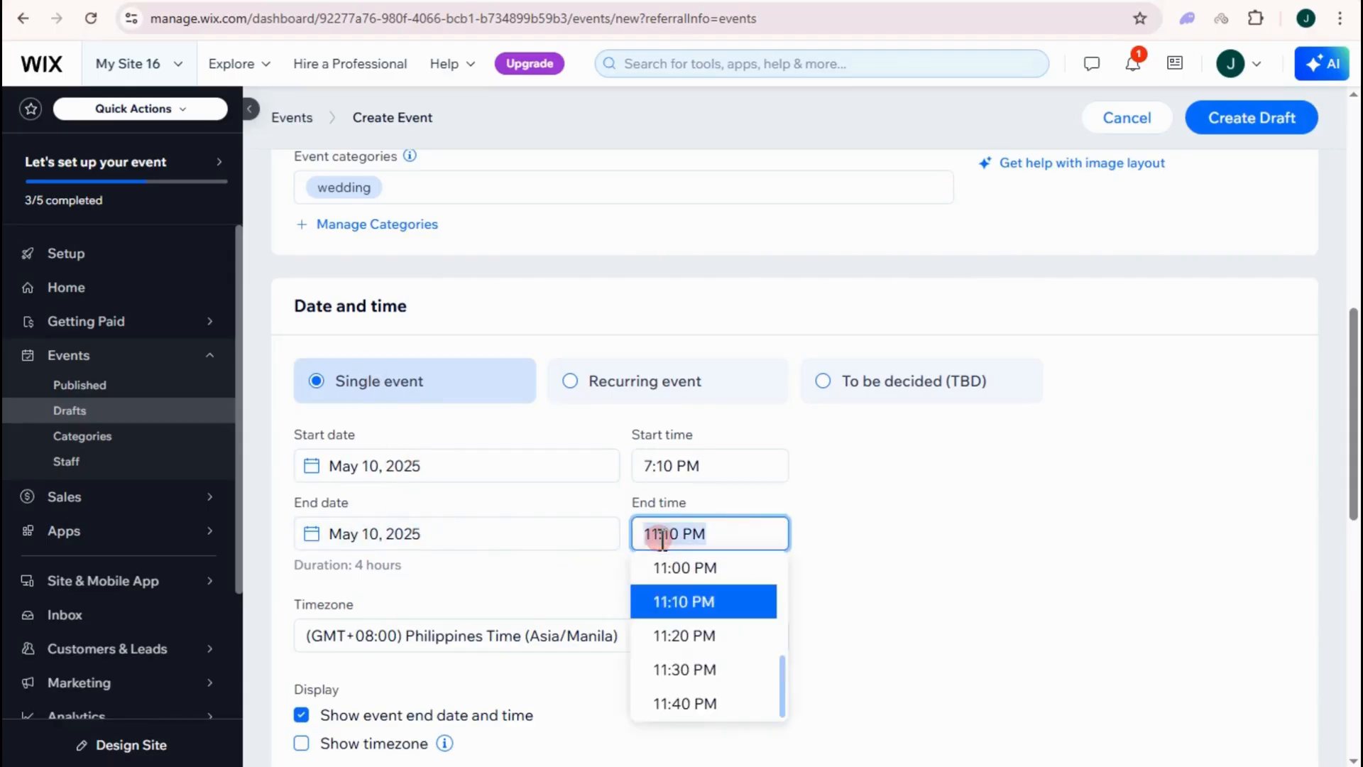
pyautogui.click(700, 669)
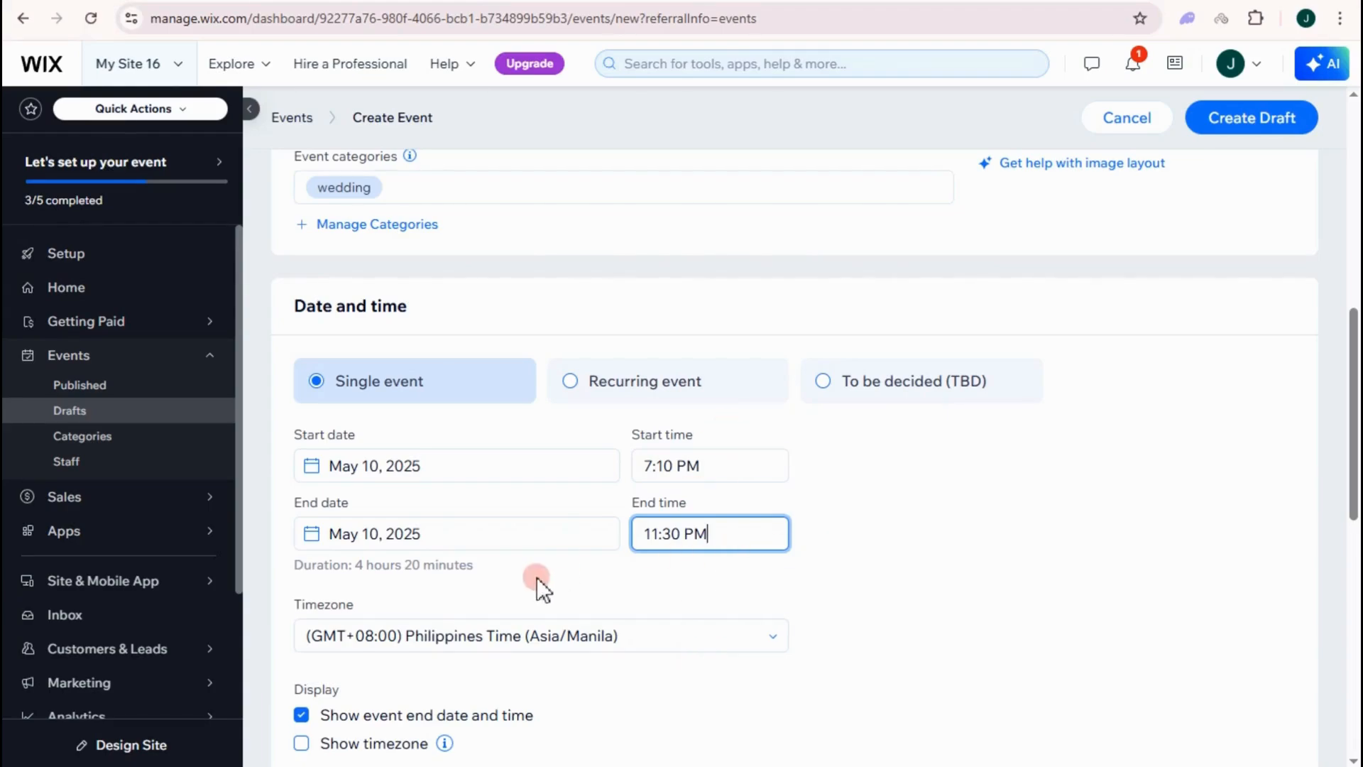
# - Search 'ho' and set the timezone to HST (Pacific/Honolulu)
pyautogui.scroll(-3, 537, 577)
pyautogui.click(393, 440)
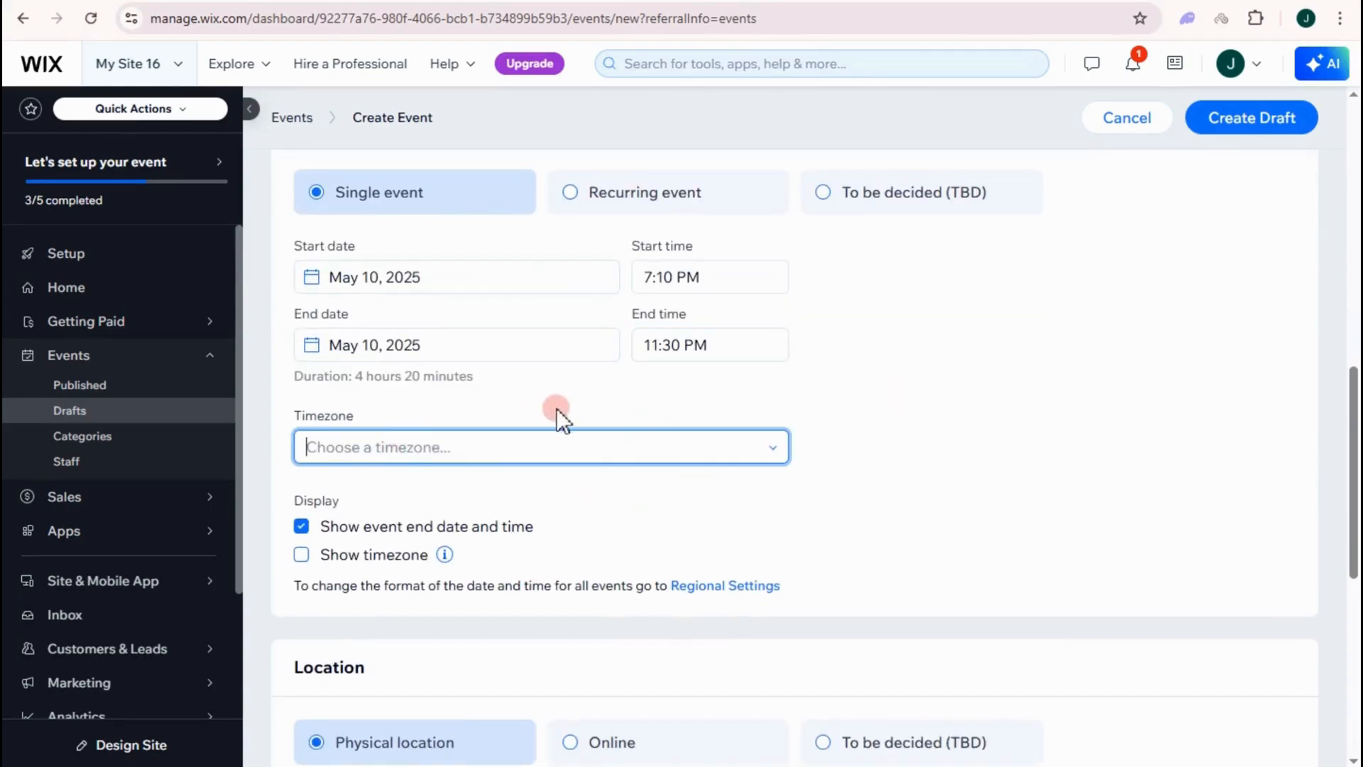
pyautogui.write('ho')
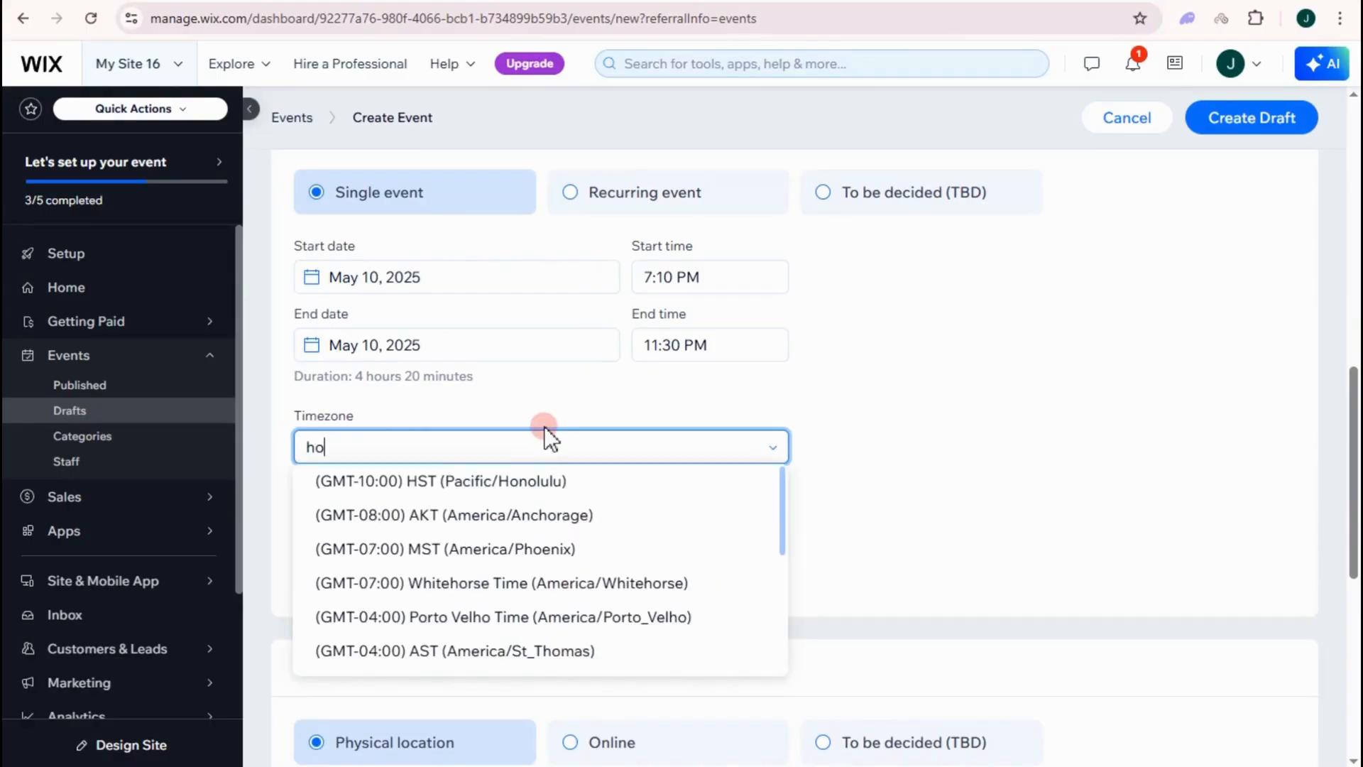
pyautogui.click(541, 482)
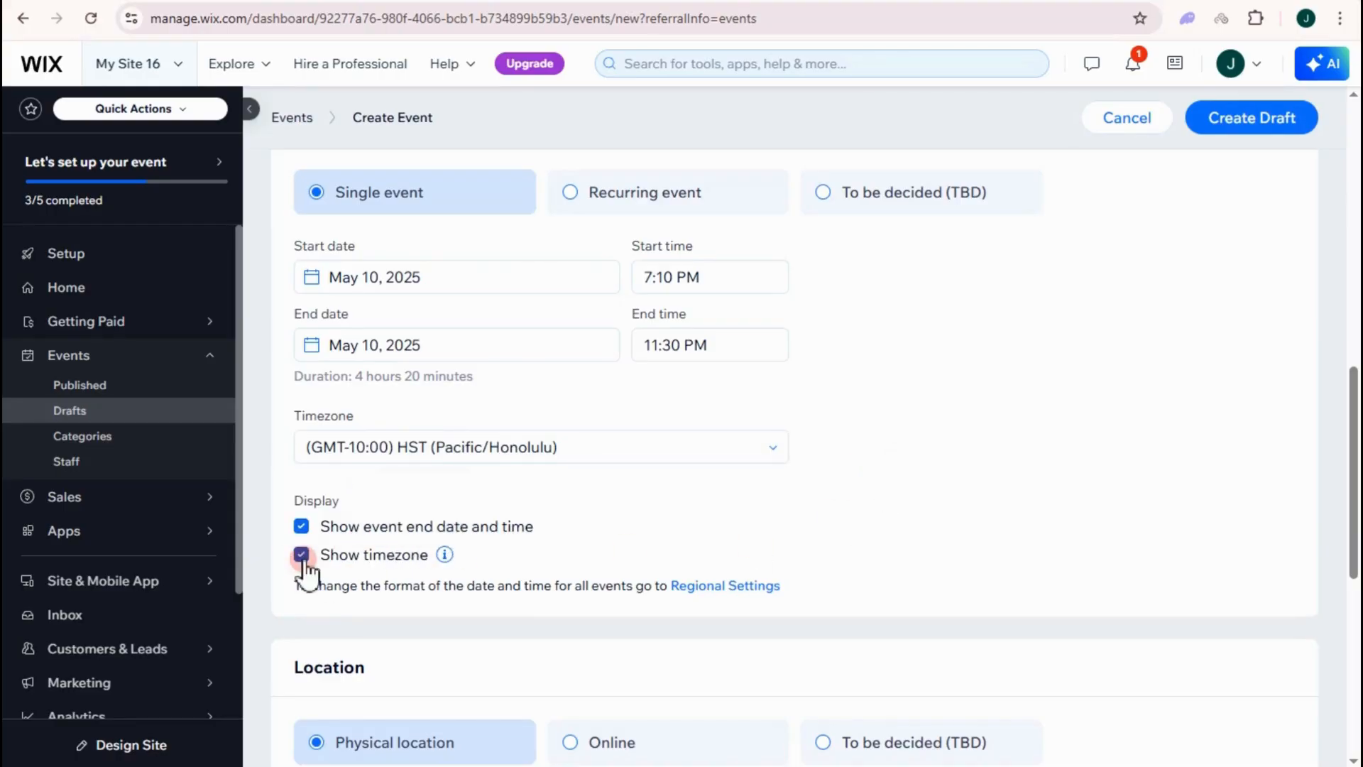
# - Try the Online and To be decided location options, then keep Physical location
pyautogui.scroll(-3, 426, 582)
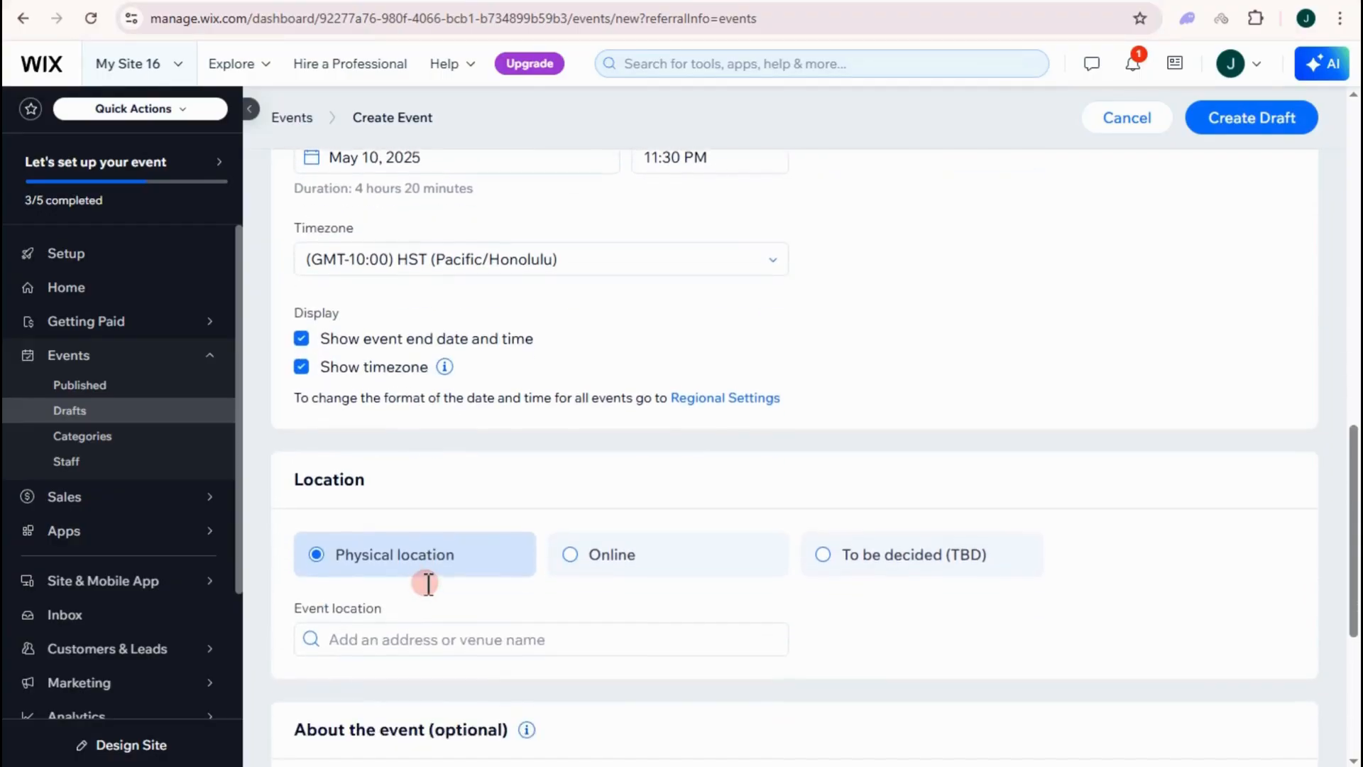
pyautogui.scroll(-1, 428, 584)
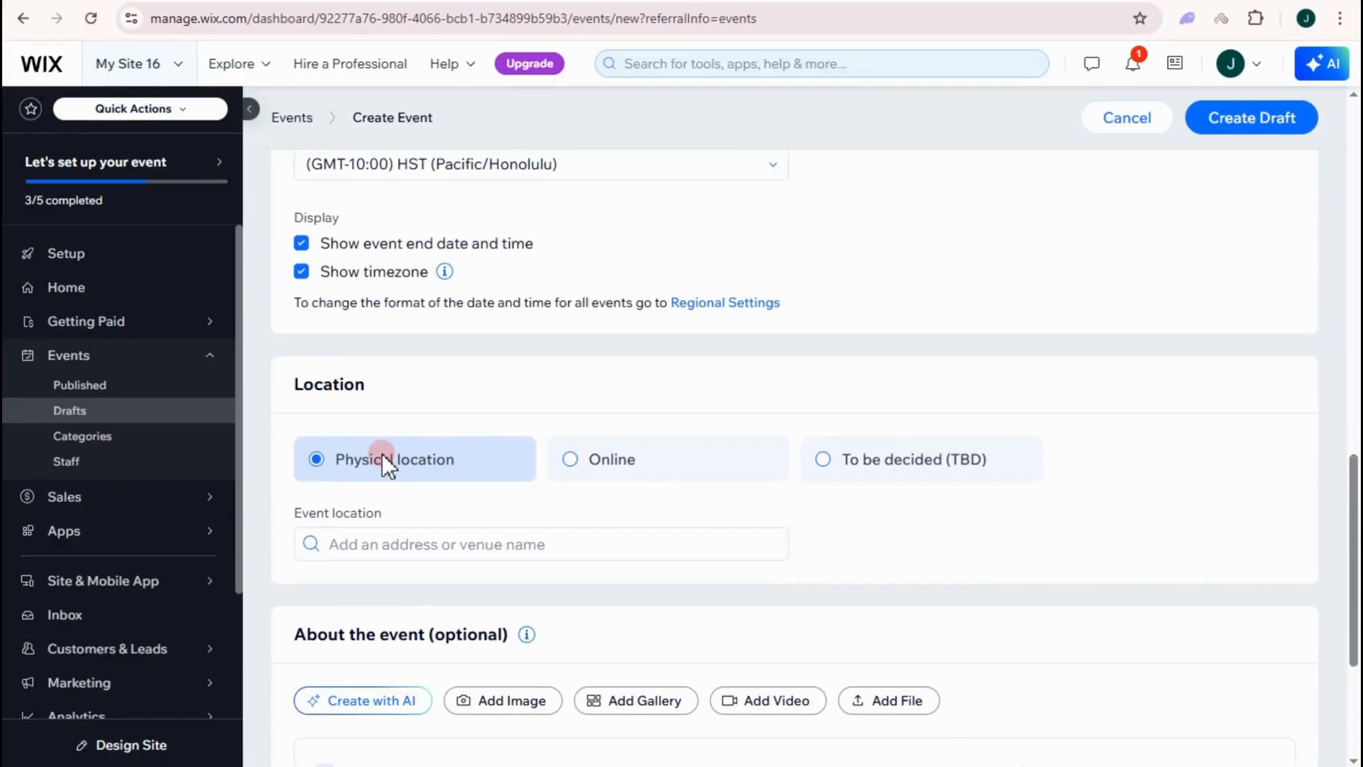
pyautogui.click(576, 460)
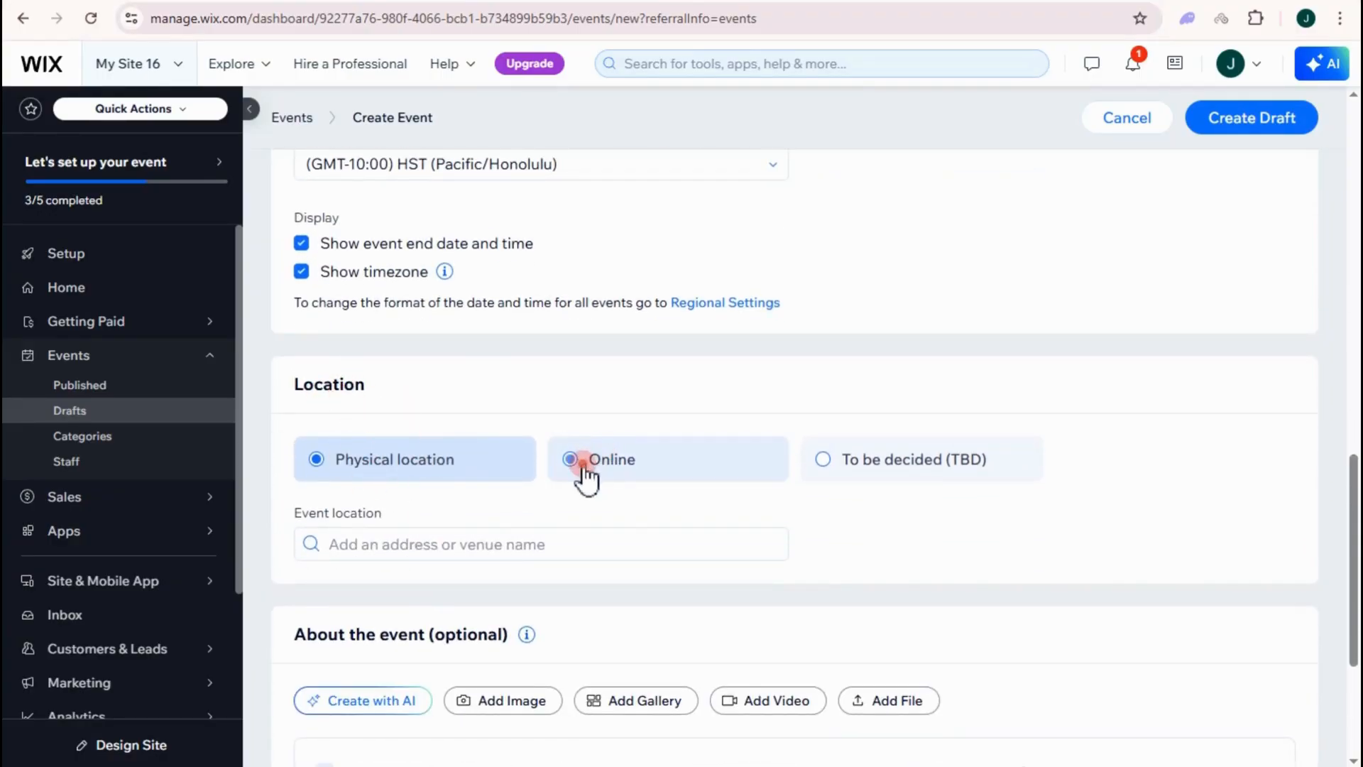
pyautogui.click(827, 460)
pyautogui.click(320, 460)
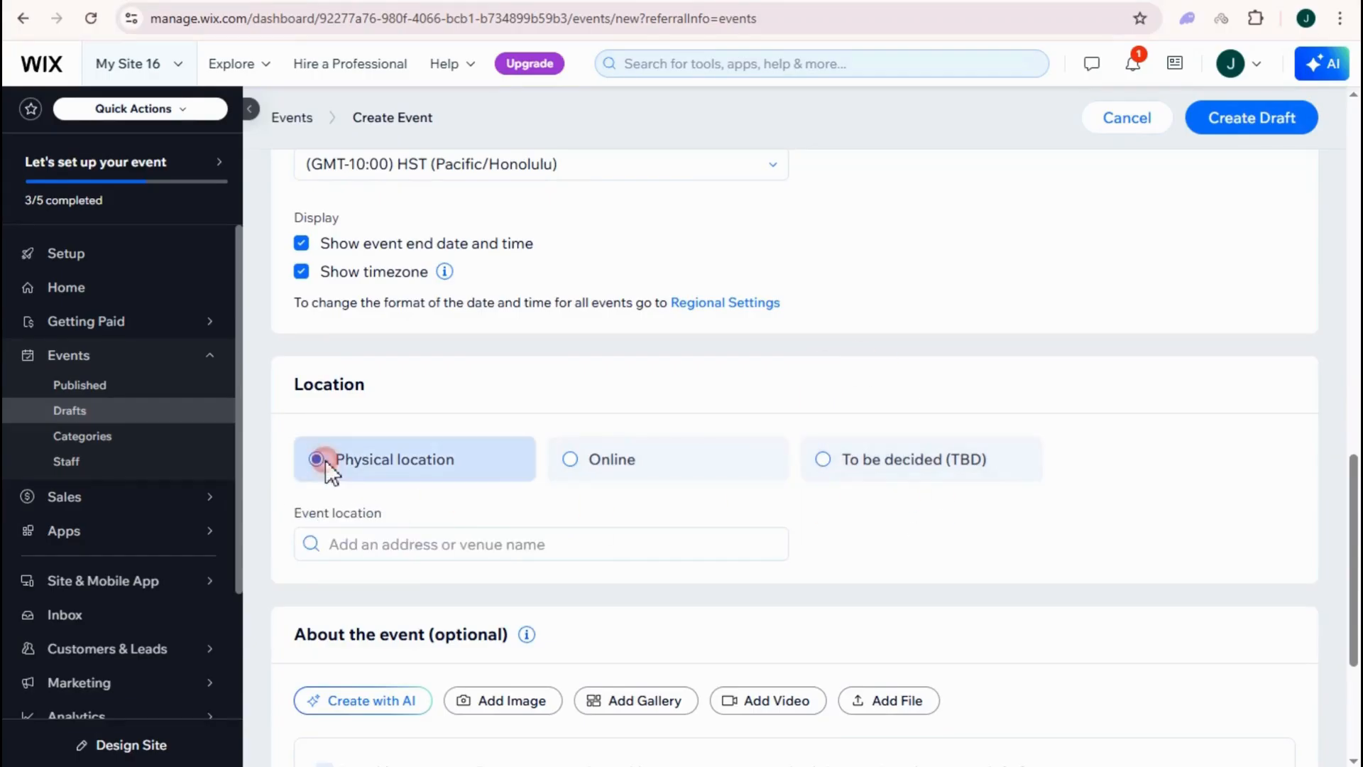
# - Type 'hongkong' as the event location and choose Hong Kong International Airport
pyautogui.scroll(-1, 440, 426)
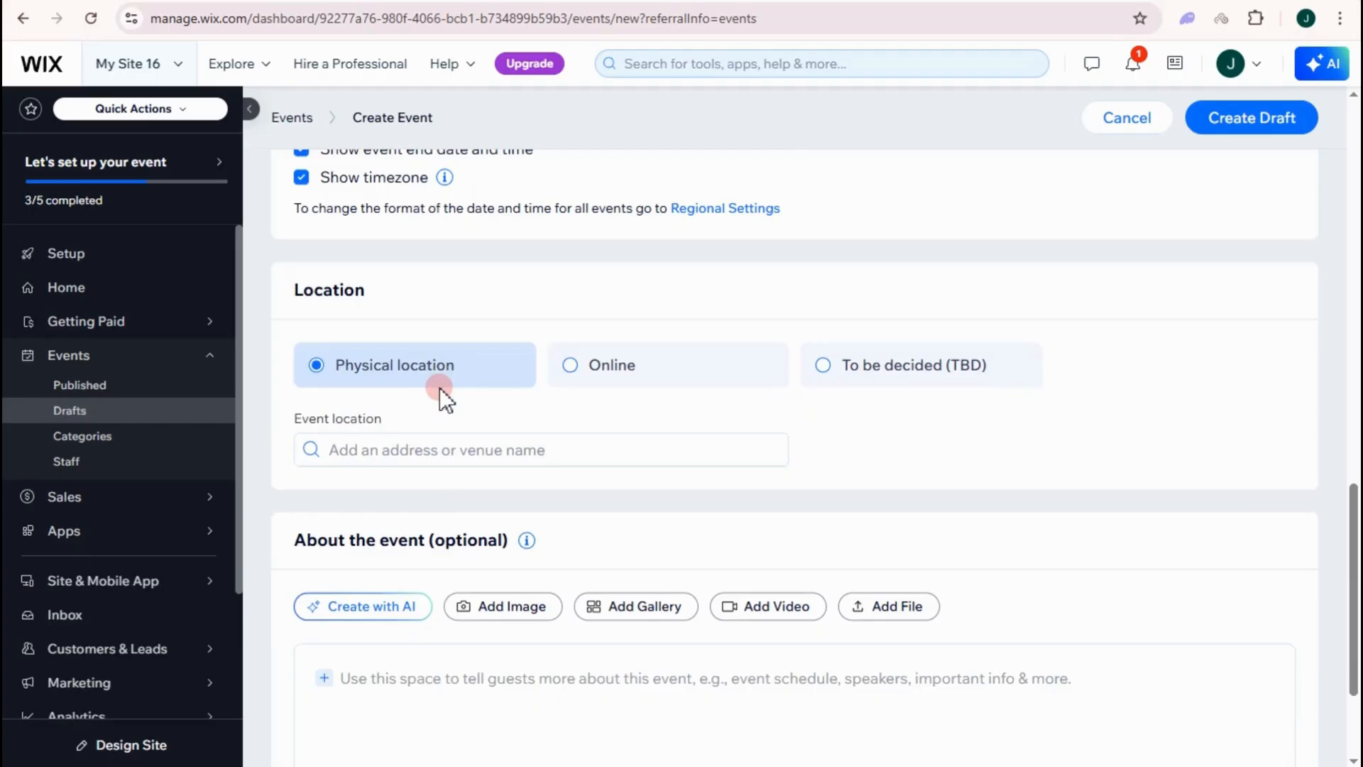
pyautogui.scroll(-1, 441, 392)
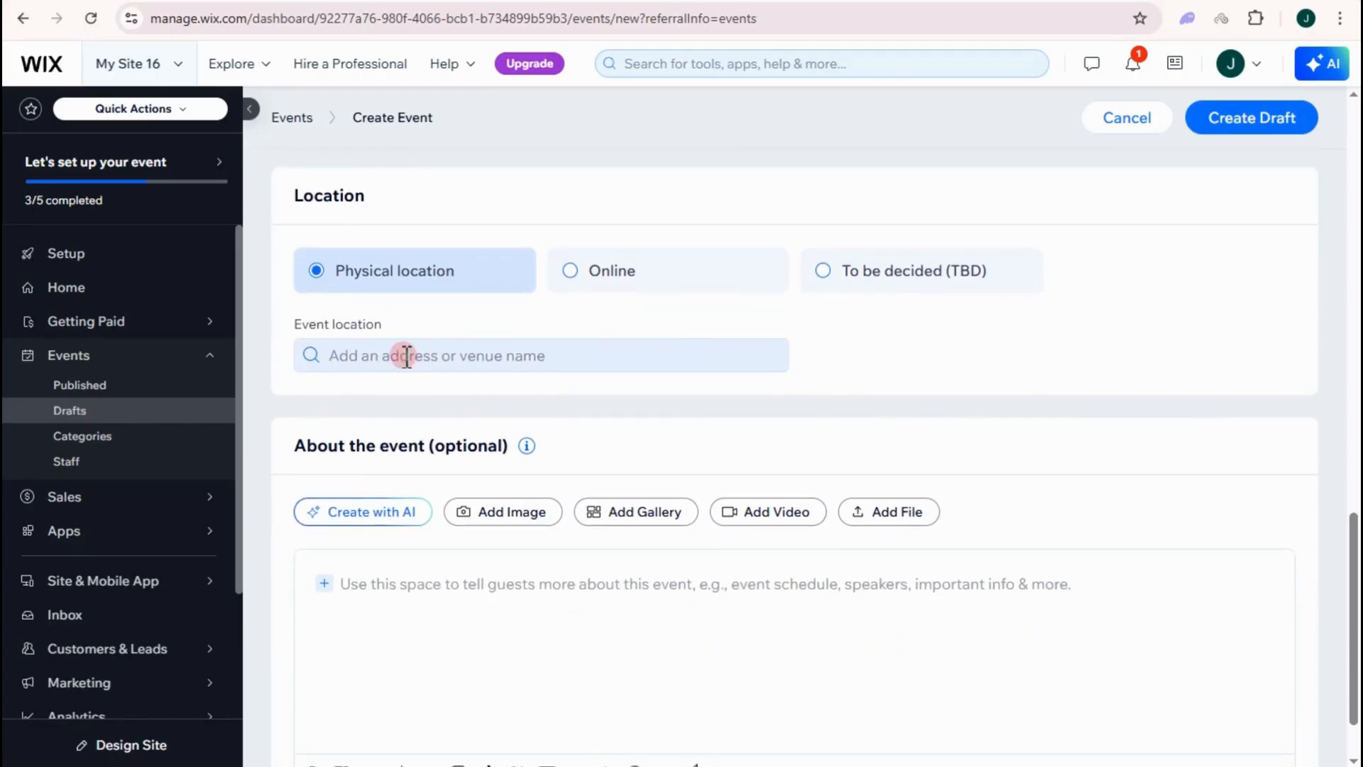
pyautogui.click(428, 357)
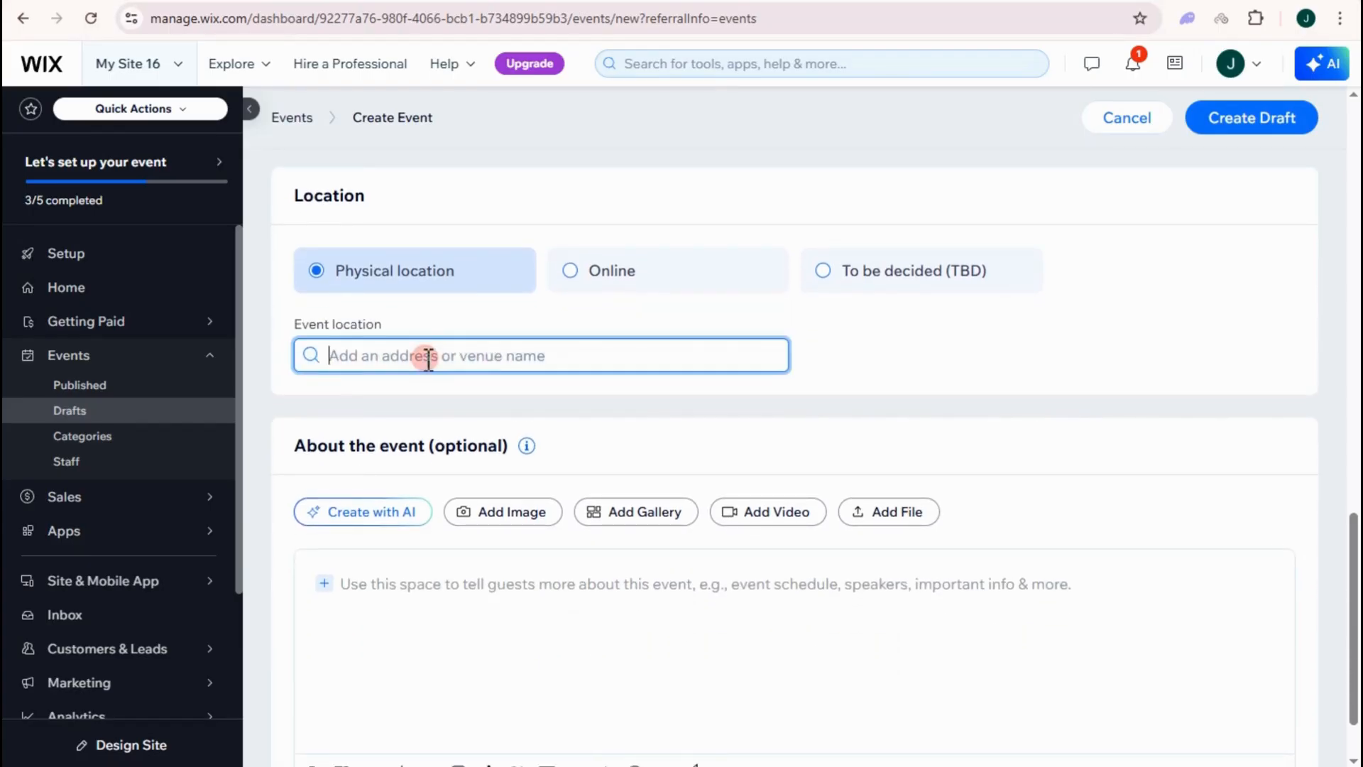
pyautogui.write('hongko')
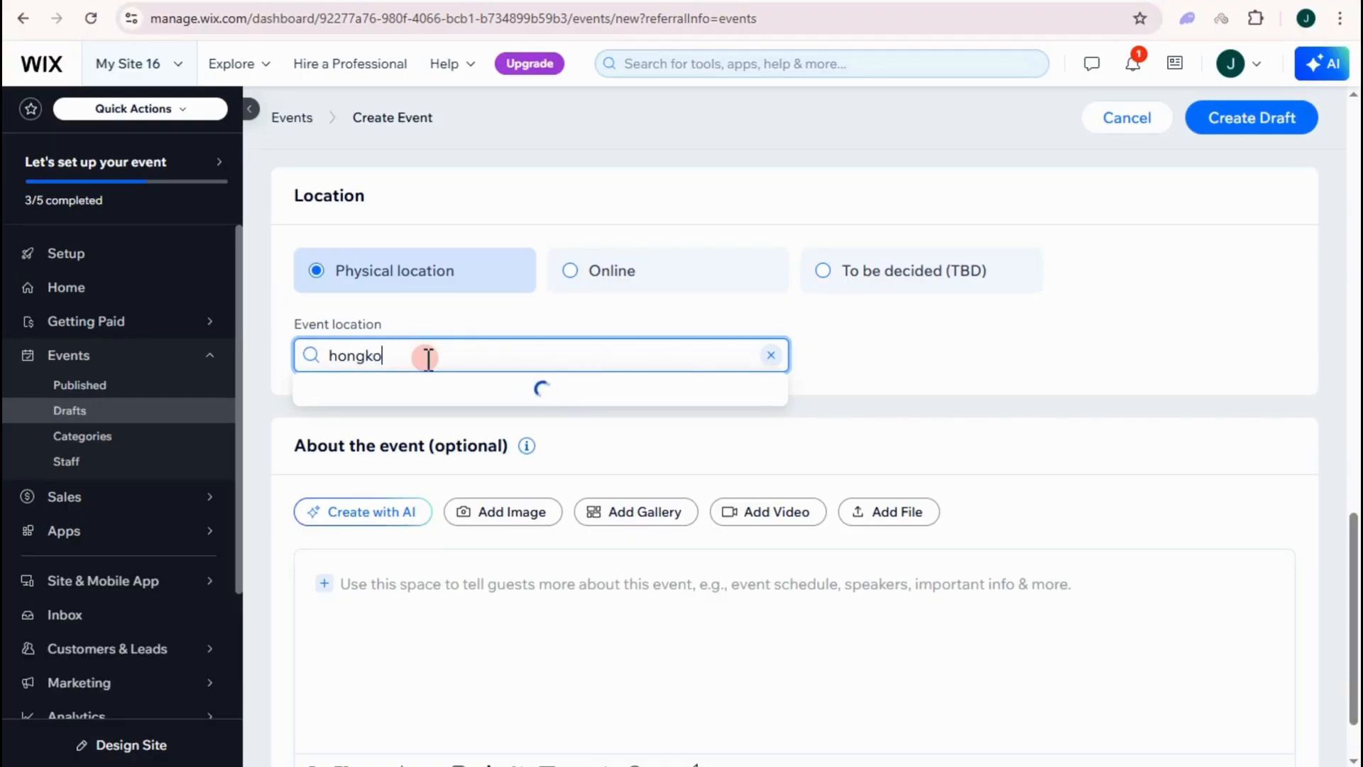
pyautogui.write('ng')
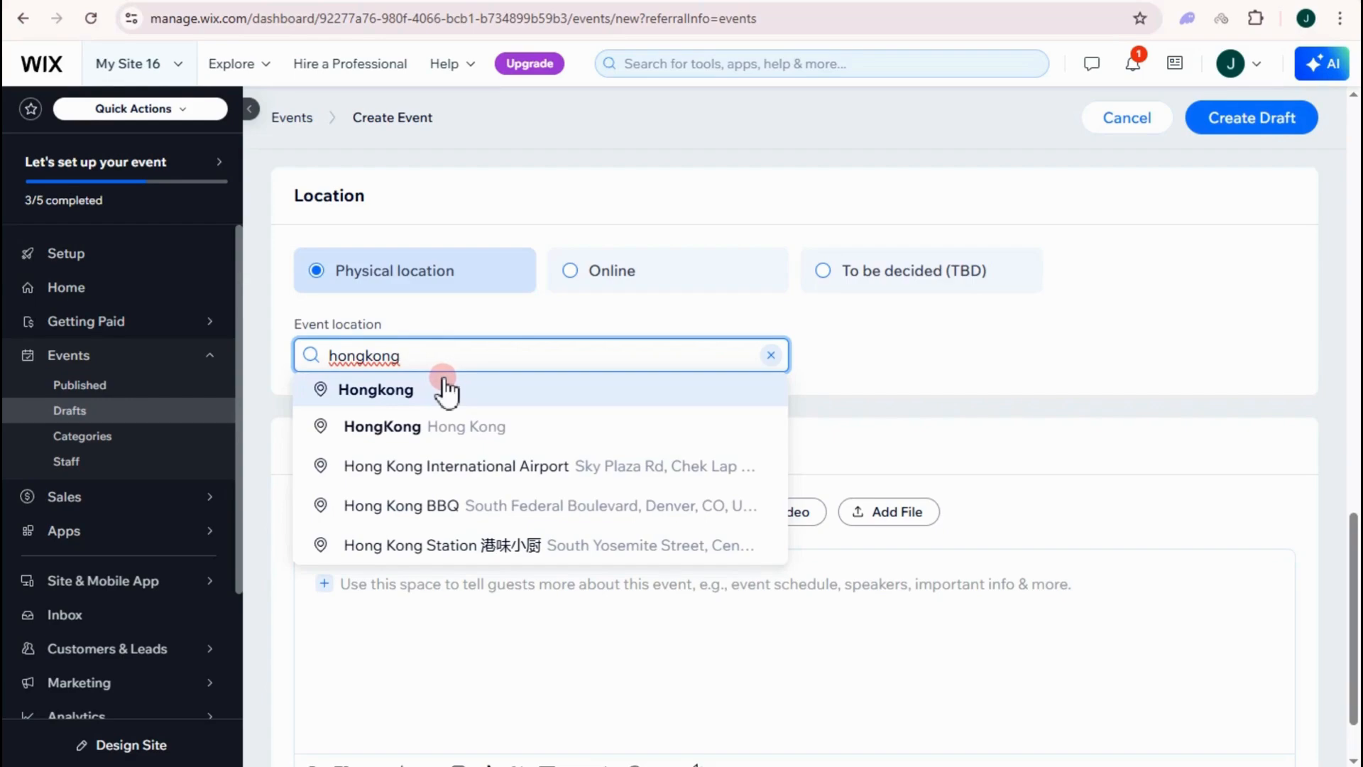
pyautogui.click(460, 467)
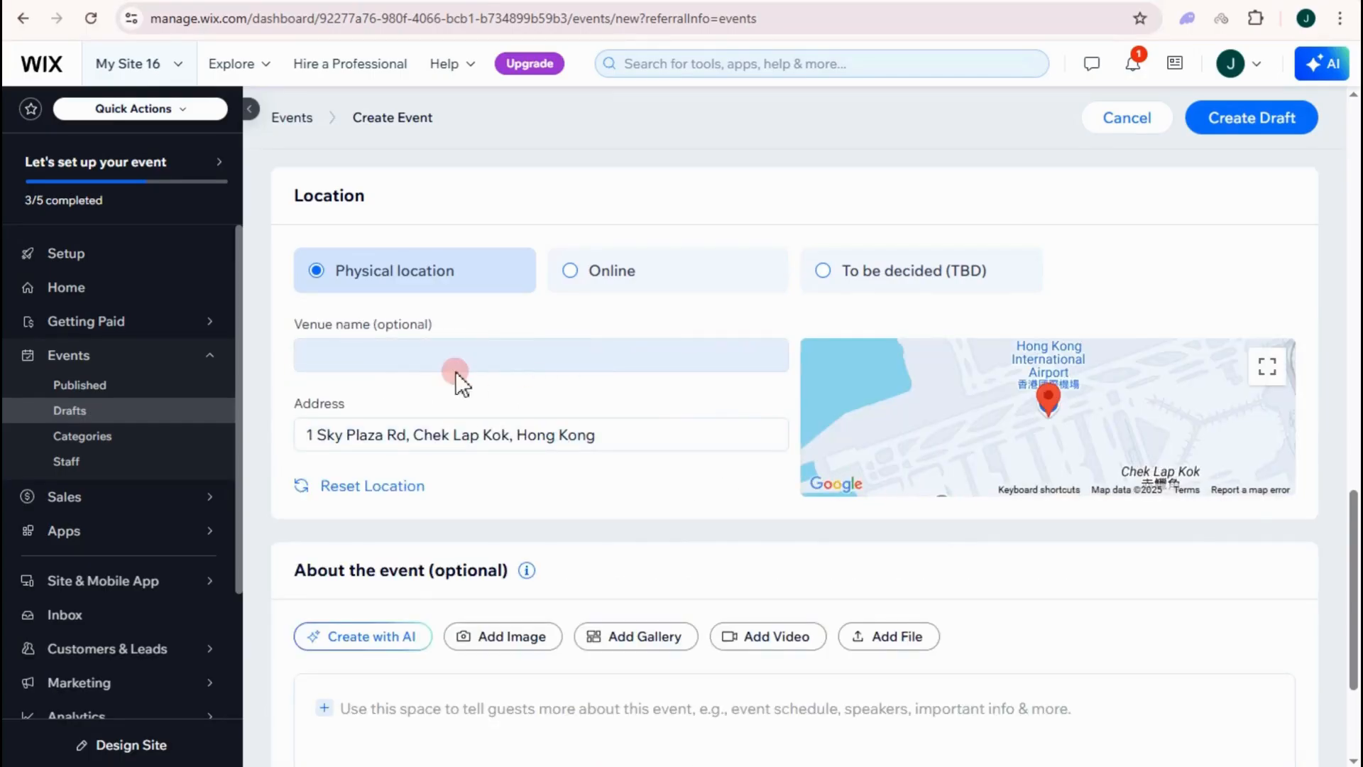
pyautogui.scroll(-3, 620, 573)
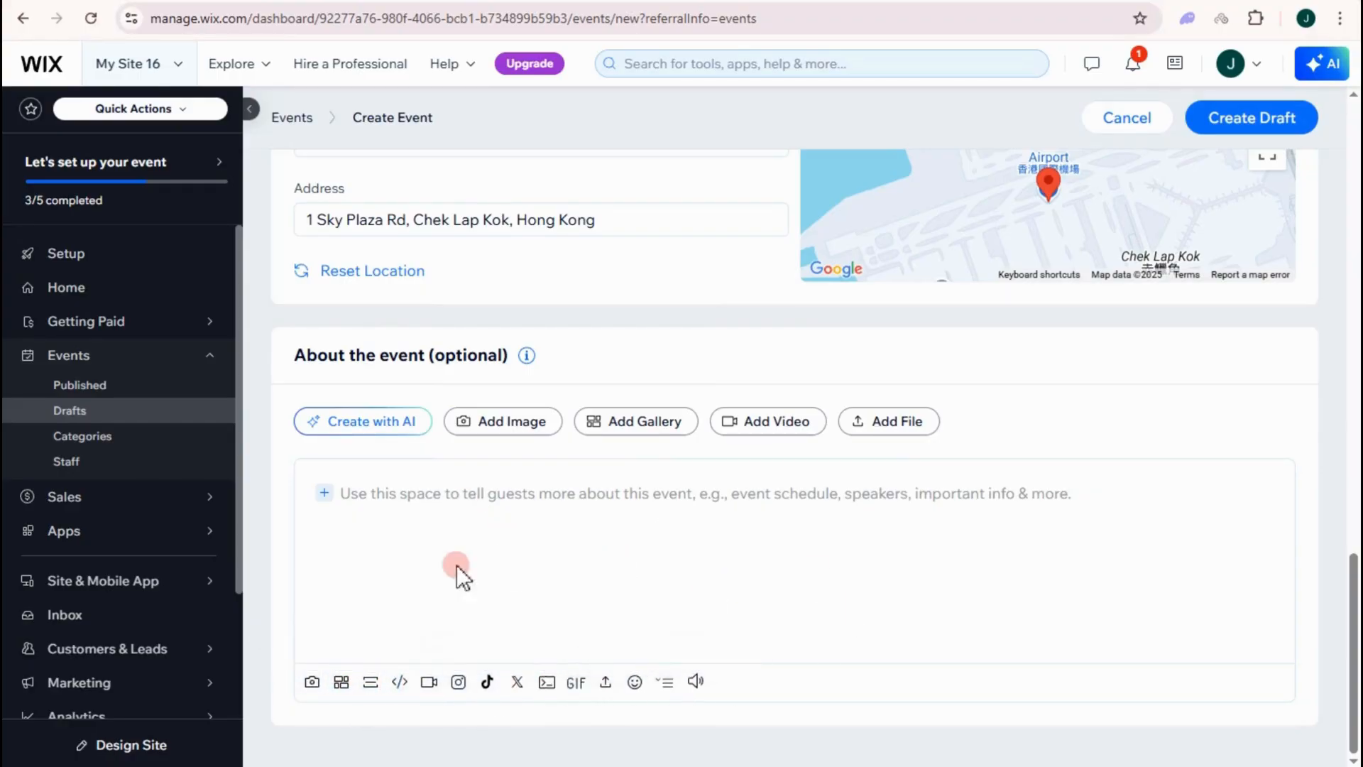
# - Paste the prepared engagement invitation text into the About the event description
pyautogui.click(487, 531)
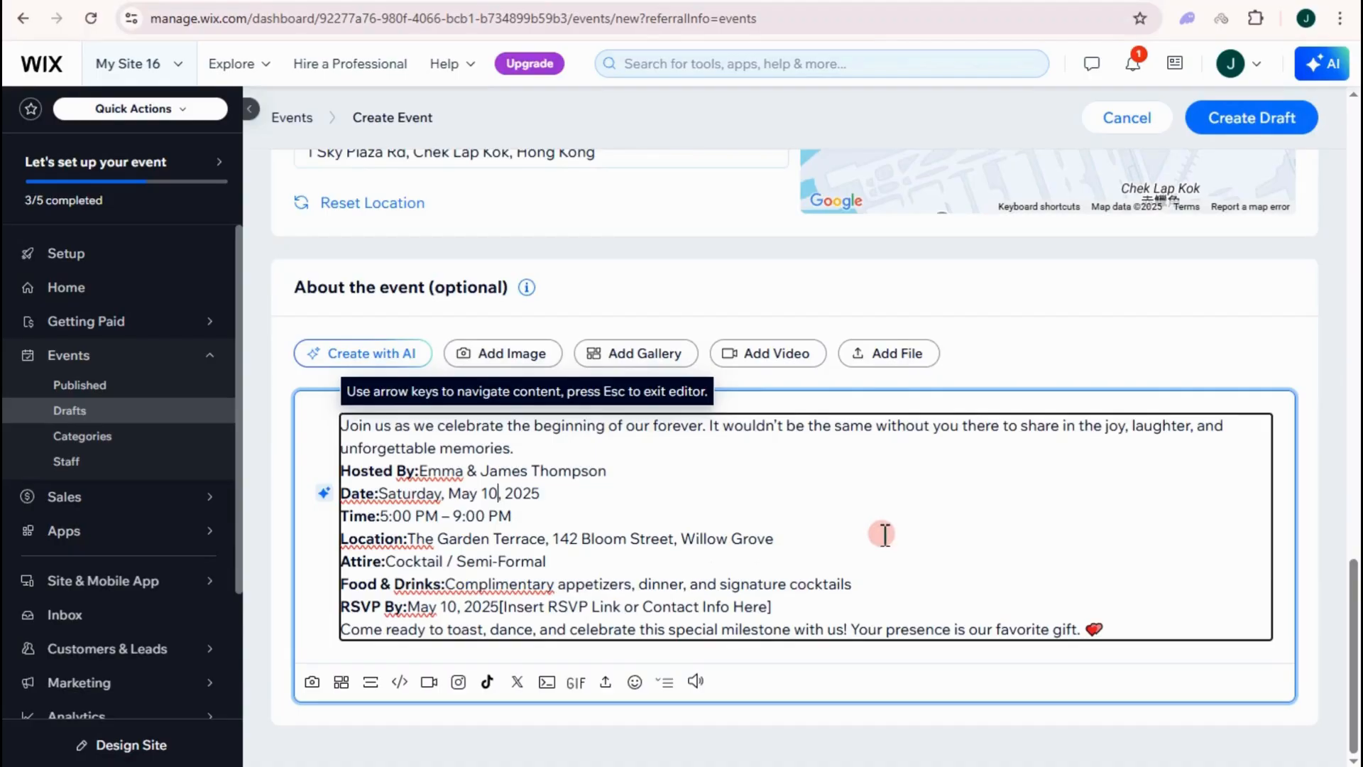
pyautogui.scroll(20, 885, 534)
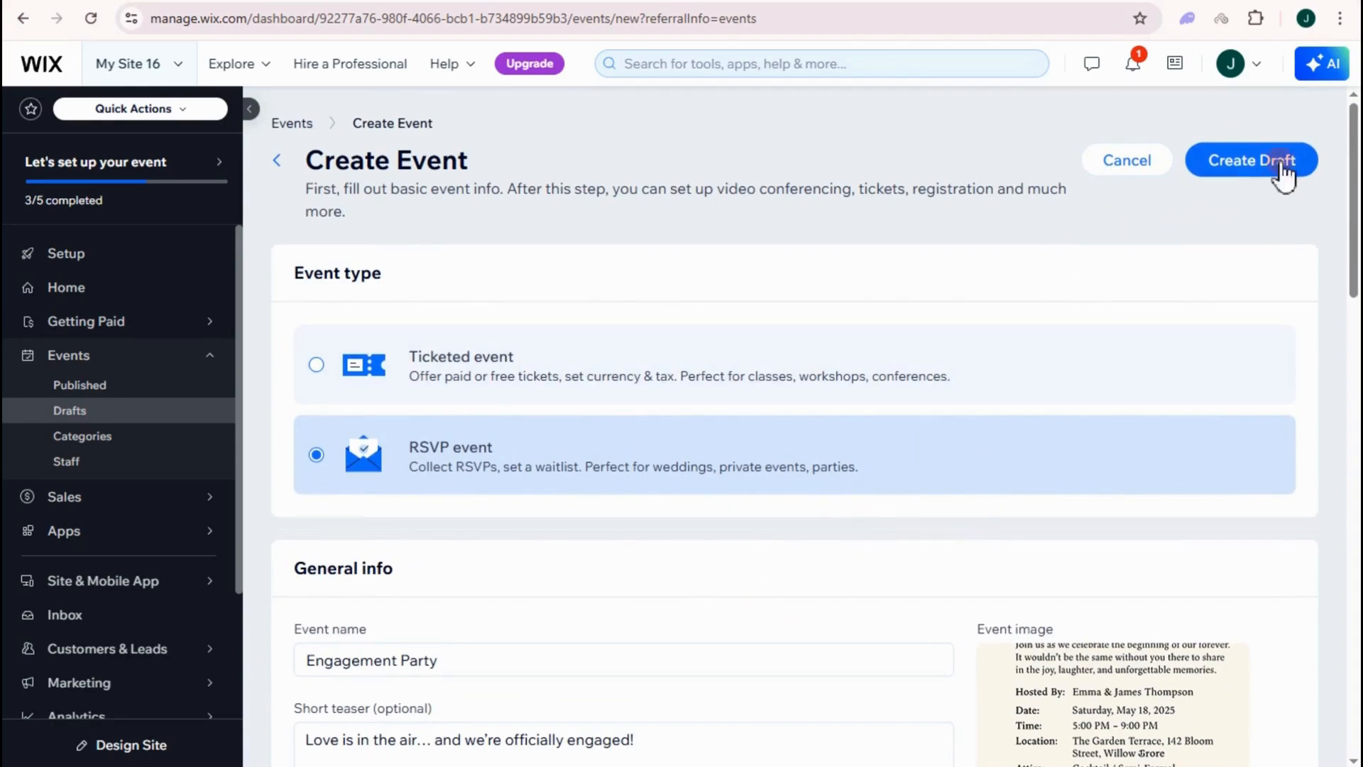
# - Create the Engagement Party draft, then publish it live from its overview page
pyautogui.click(1247, 176)
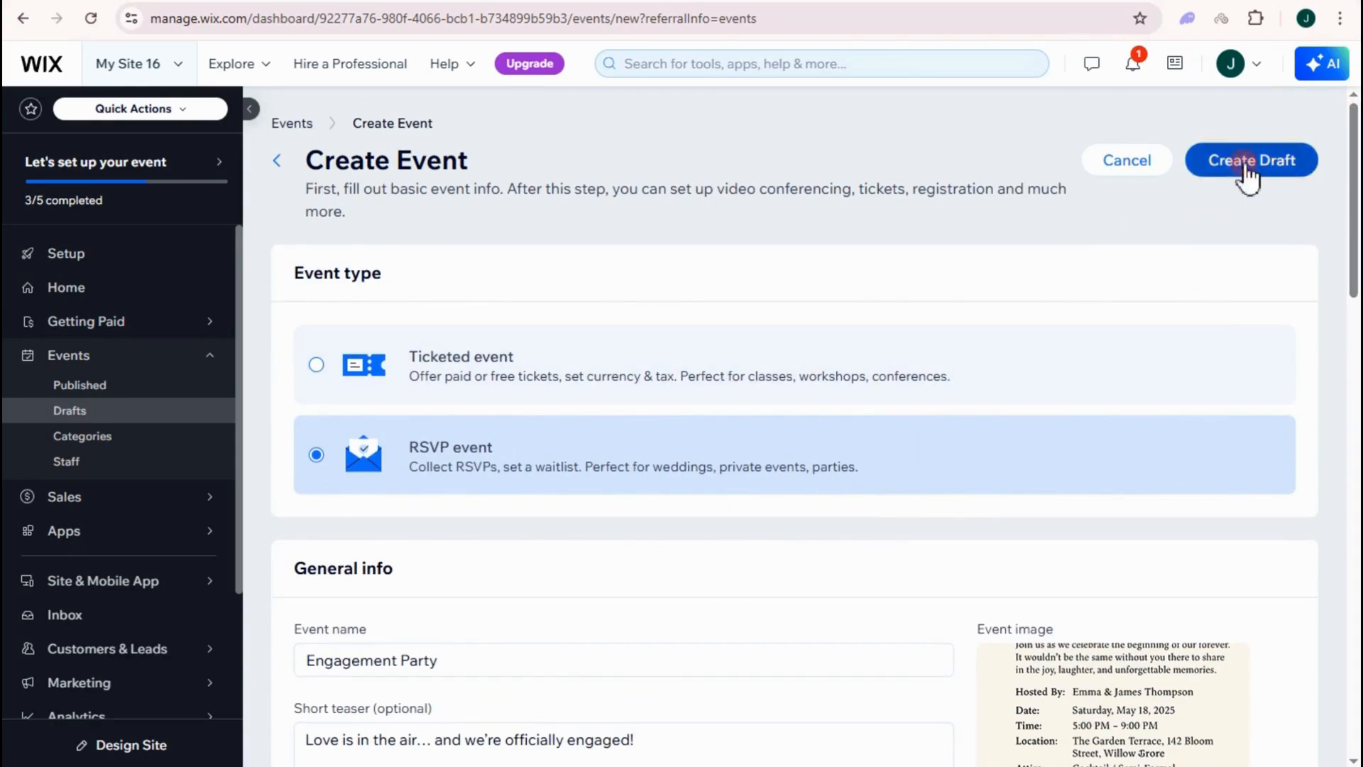
pyautogui.scroll(-1, 616, 397)
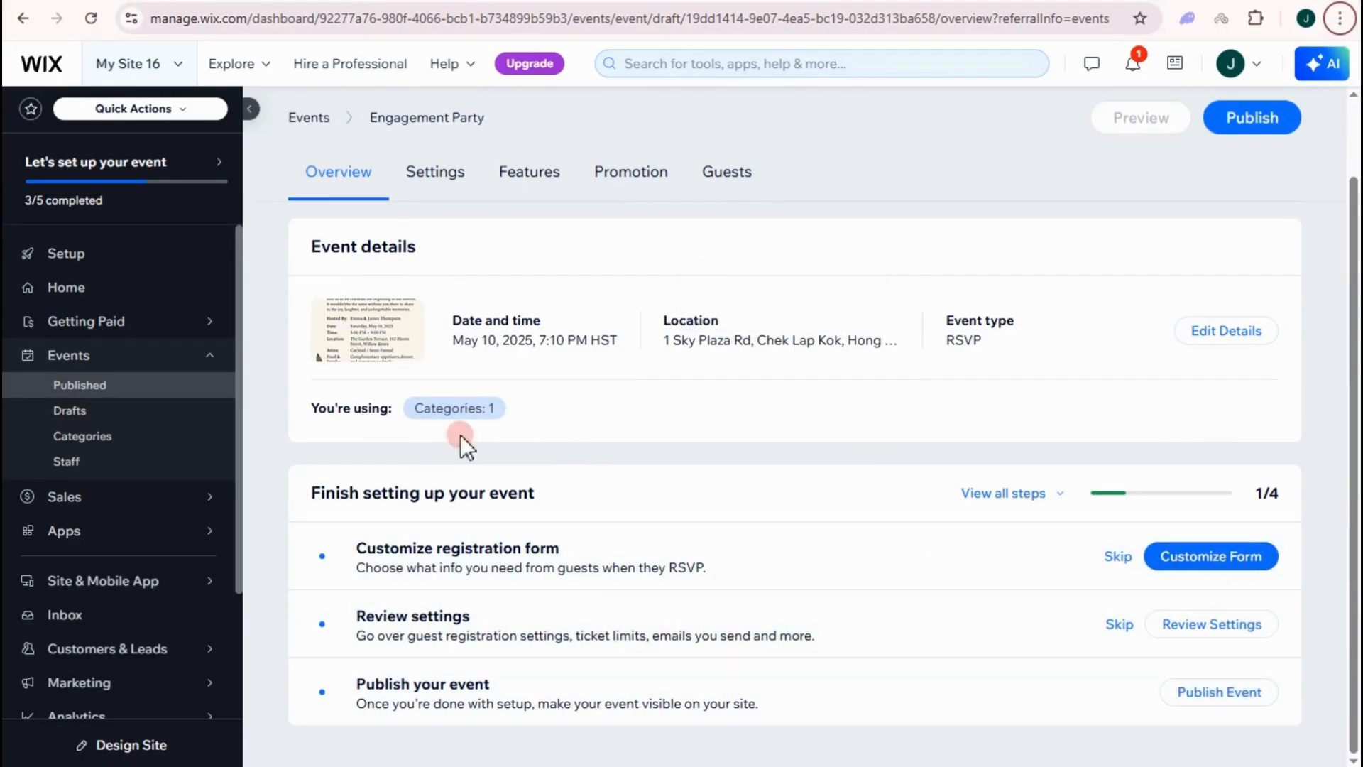
pyautogui.click(1237, 126)
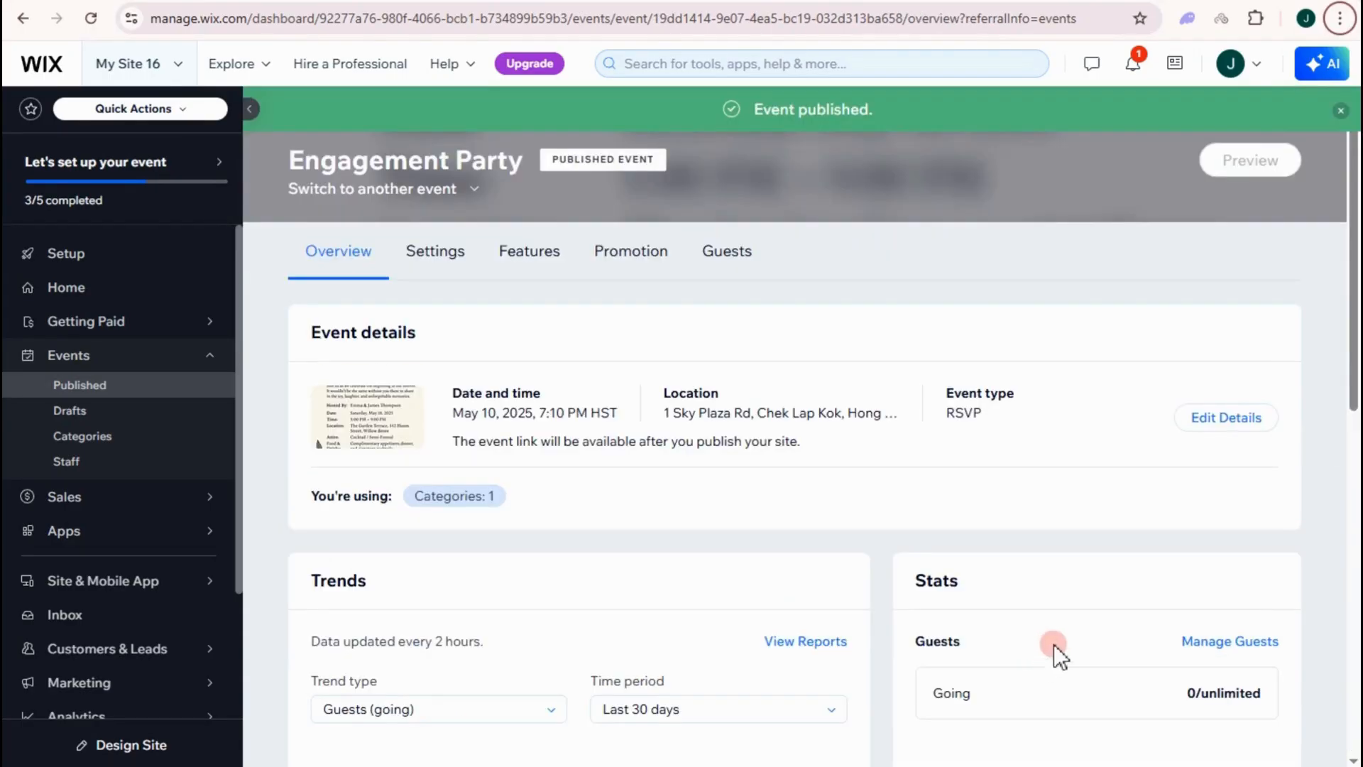
pyautogui.scroll(-2, 686, 283)
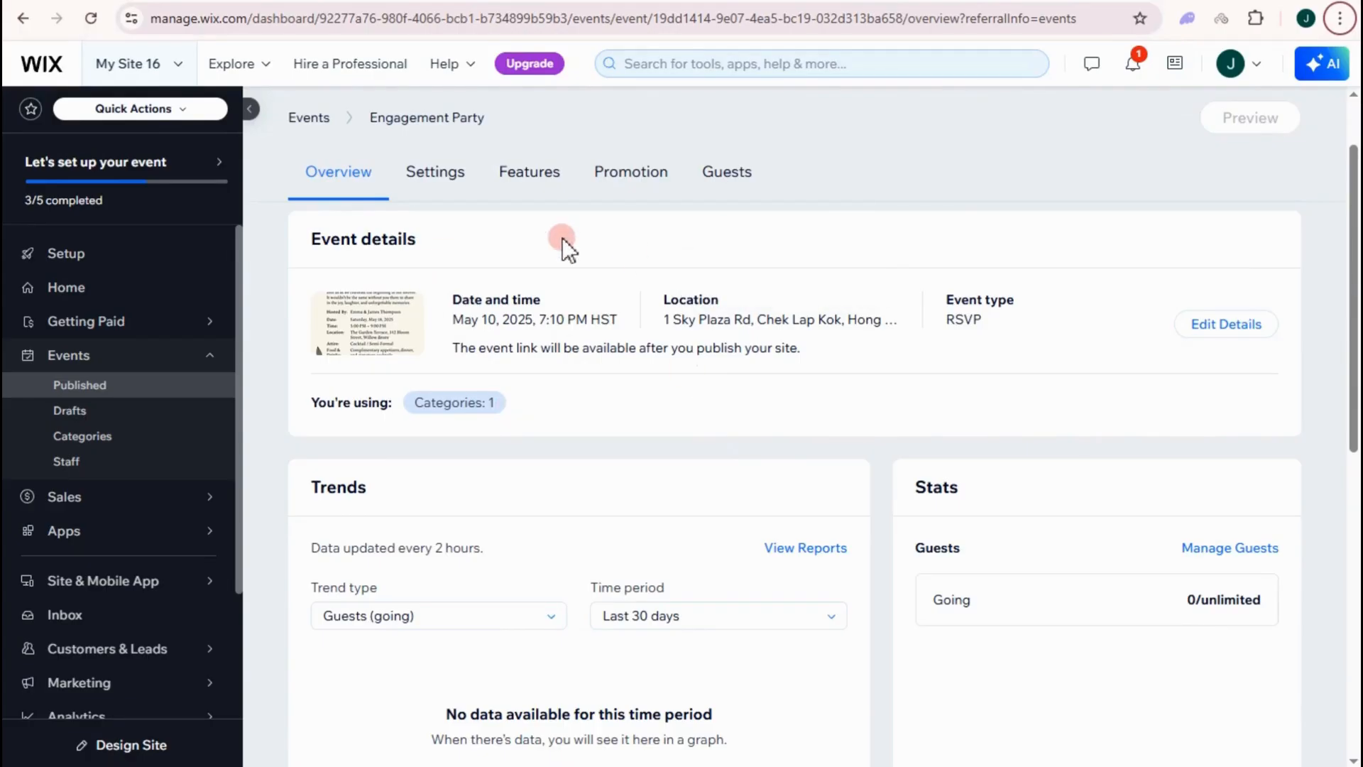
# - From the Guests tab, start an invitation email using the Wedding template
pyautogui.click(1228, 550)
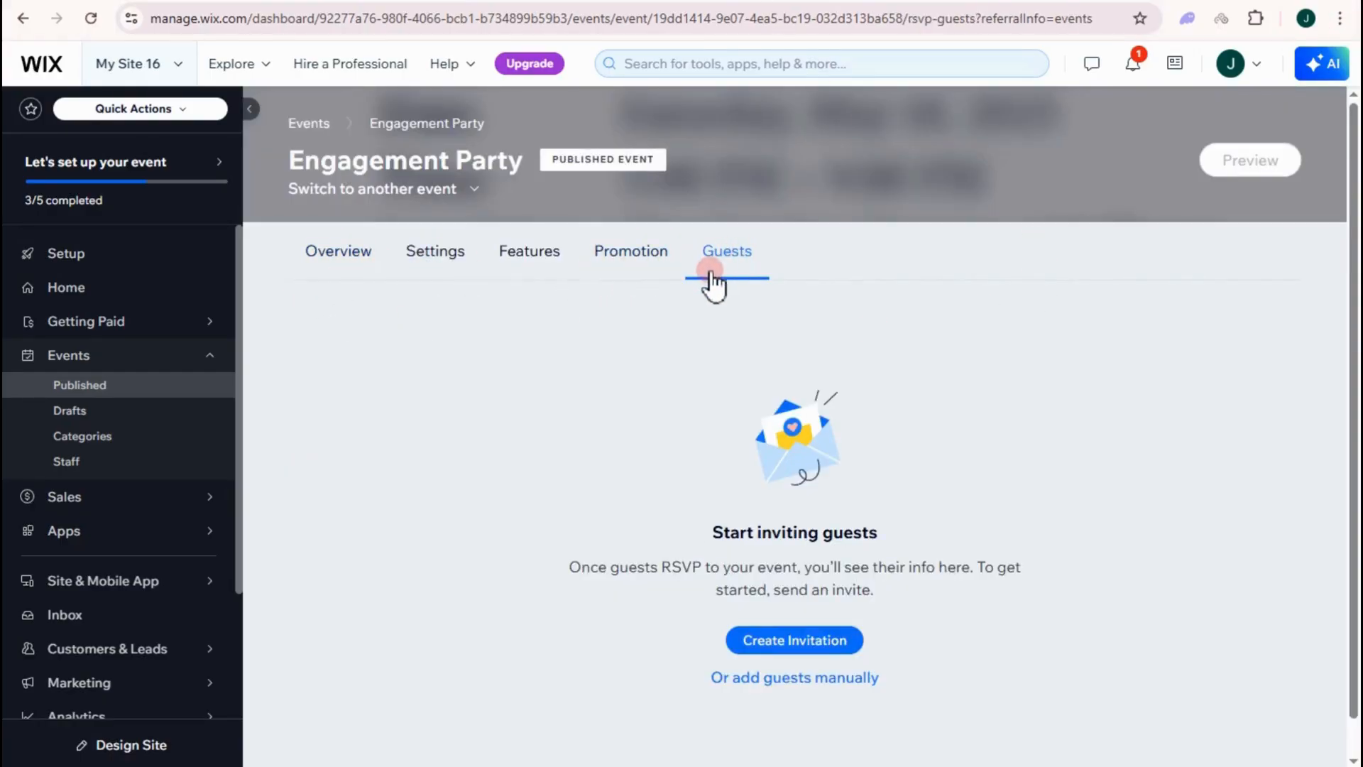
pyautogui.scroll(-1, 804, 458)
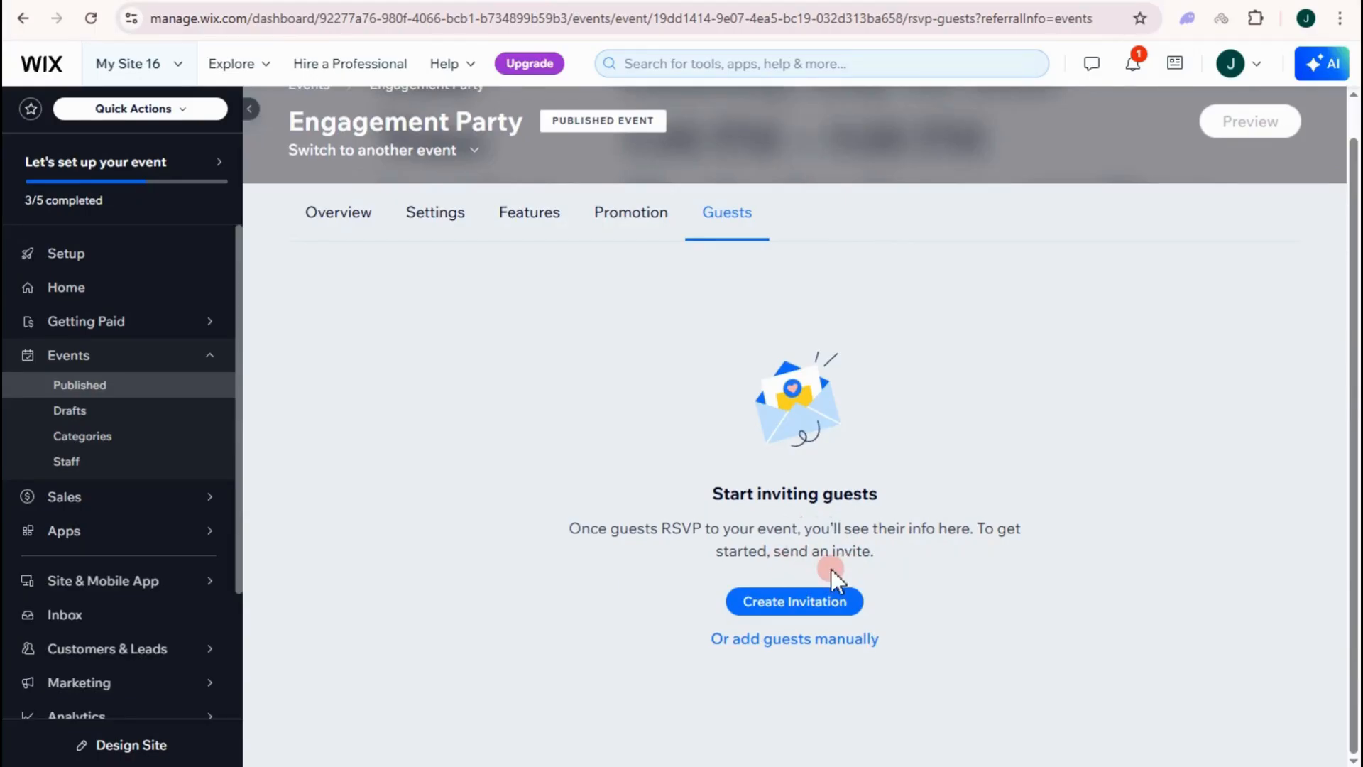
pyautogui.click(804, 603)
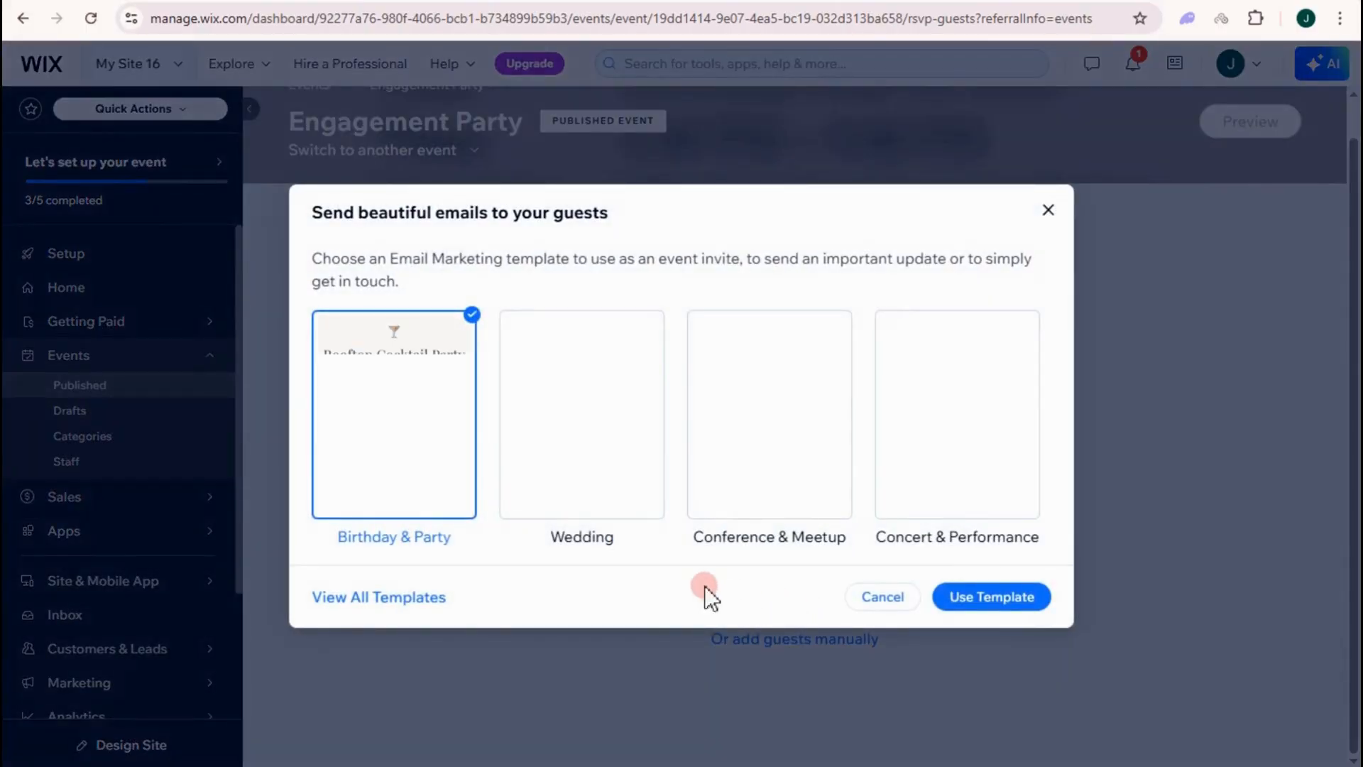
pyautogui.click(568, 465)
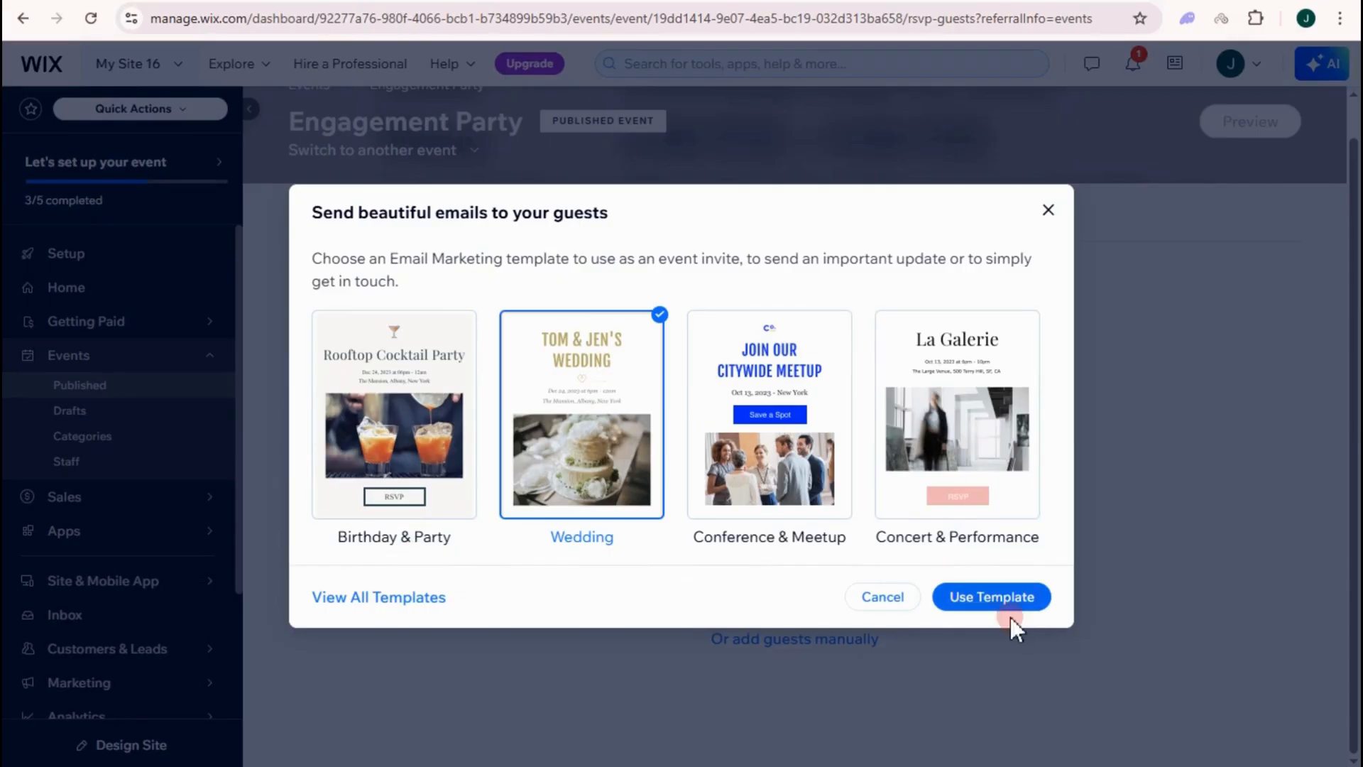
pyautogui.click(997, 597)
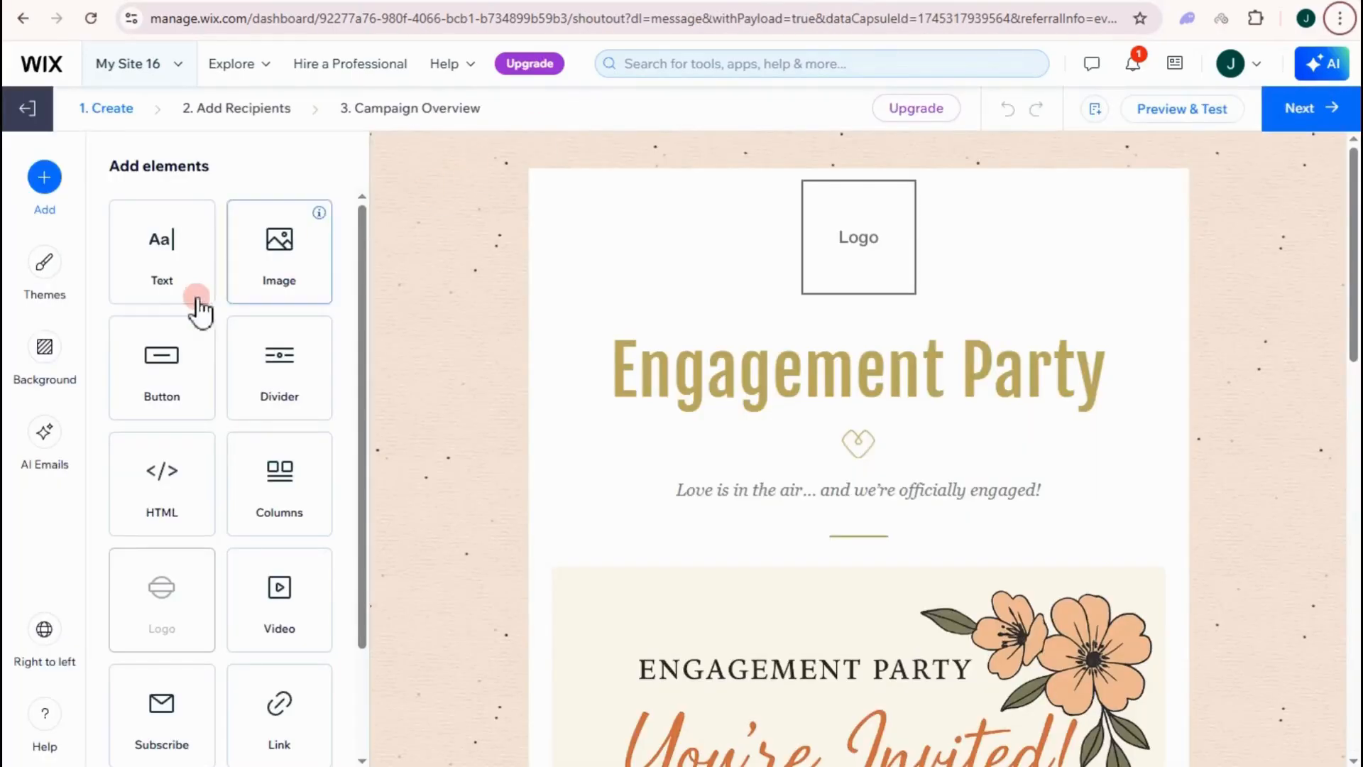
pyautogui.scroll(-15, 776, 561)
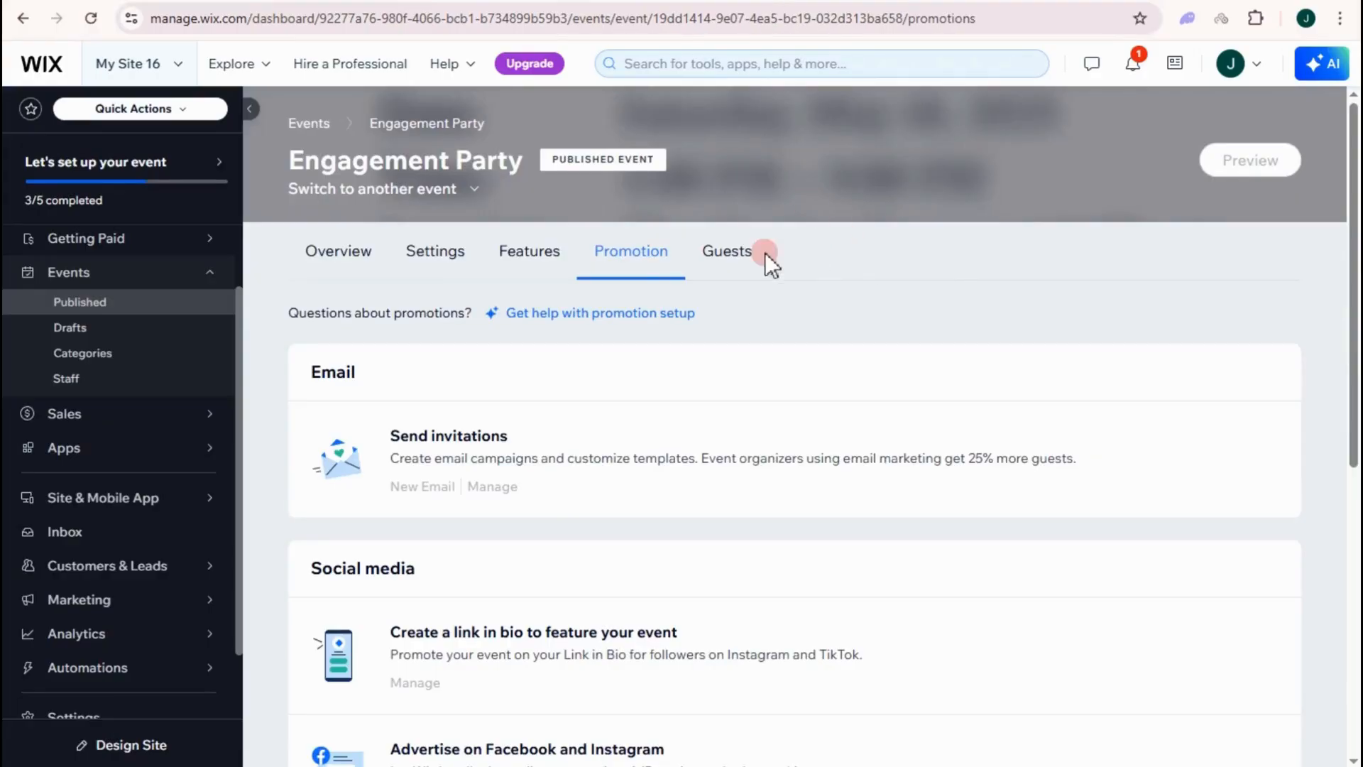
# - Open the event's Settings and start editing its Registration settings
pyautogui.click(440, 255)
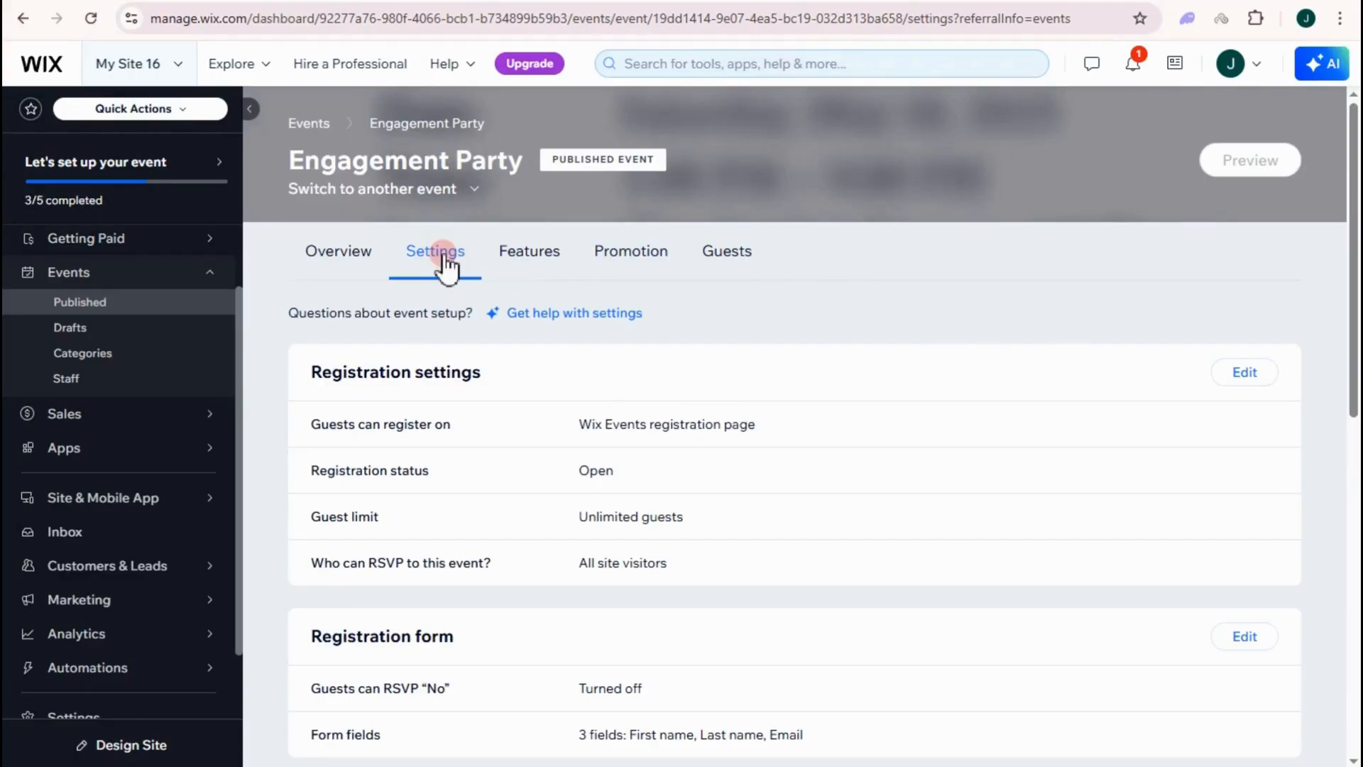
pyautogui.scroll(-3, 446, 266)
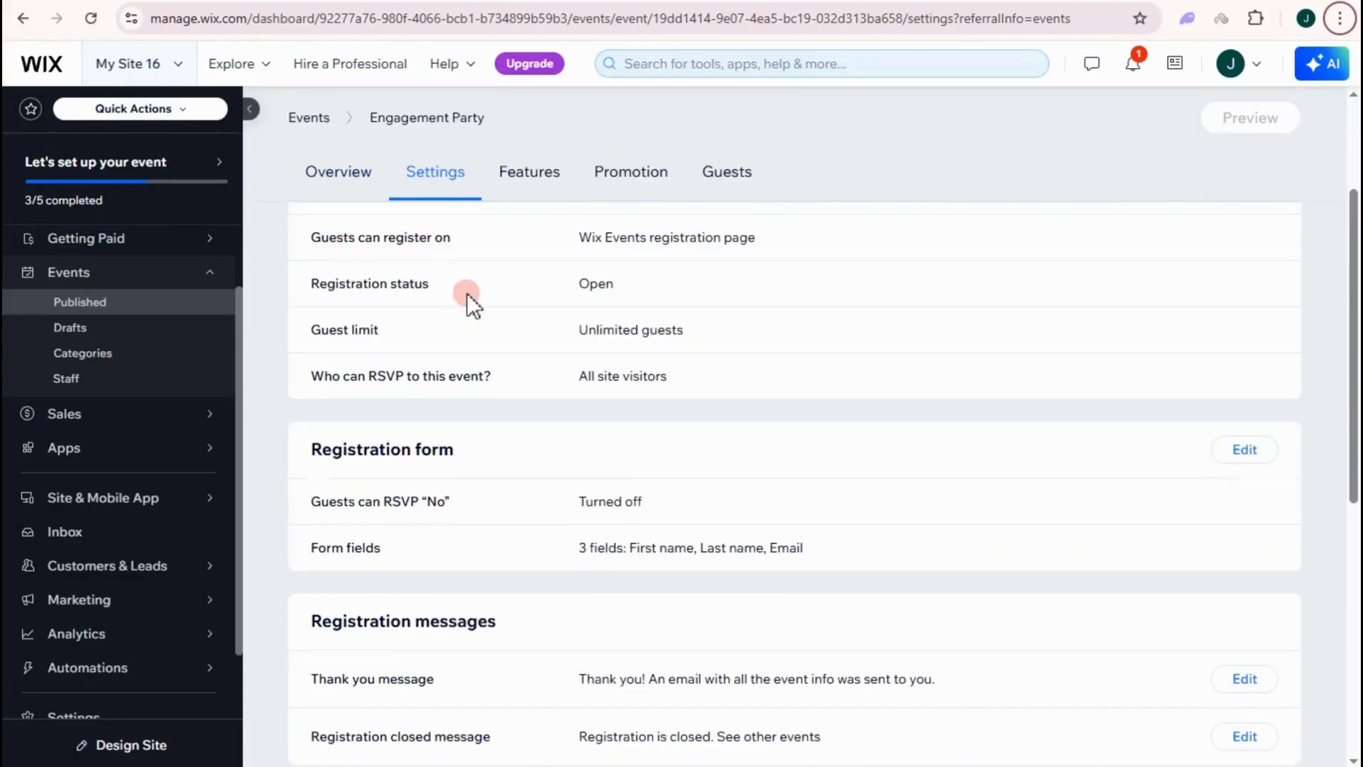
pyautogui.scroll(3, 466, 293)
pyautogui.scroll(-1, 426, 417)
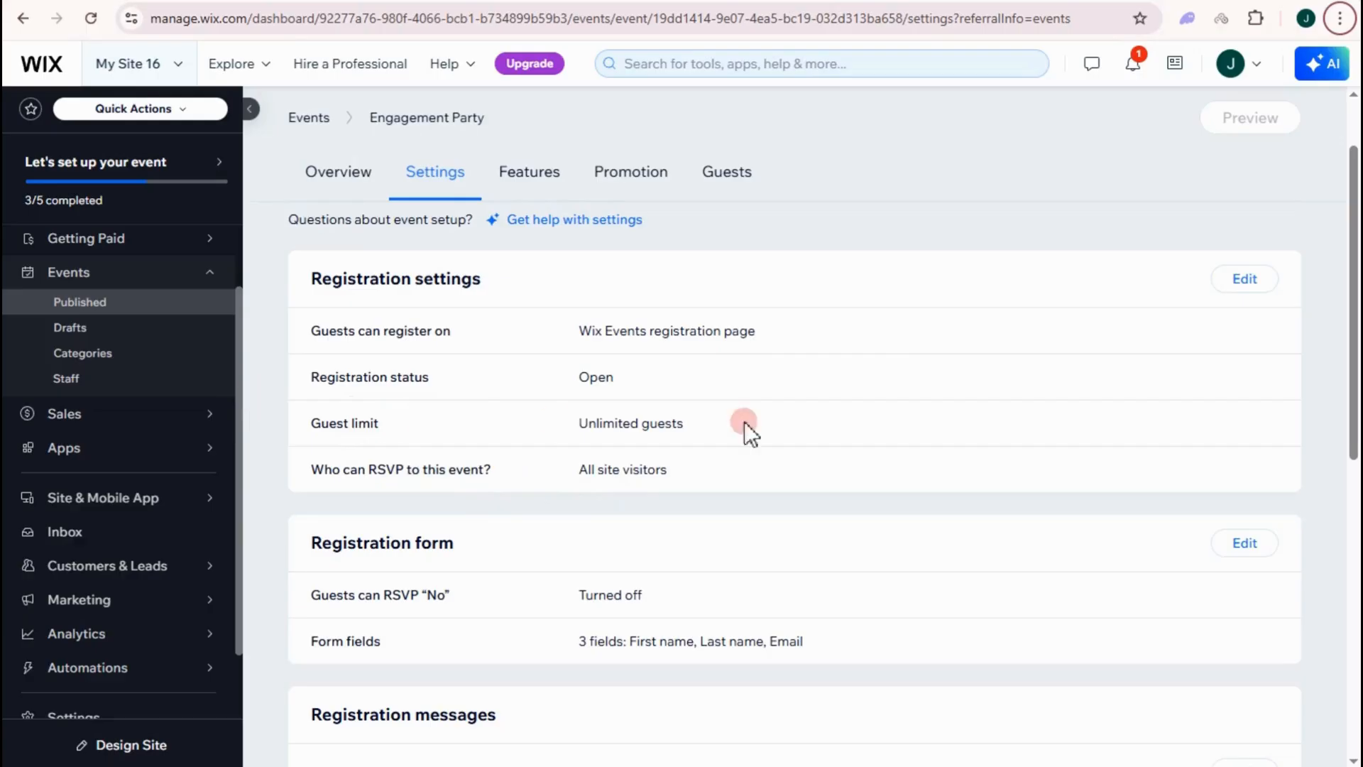
pyautogui.click(1242, 285)
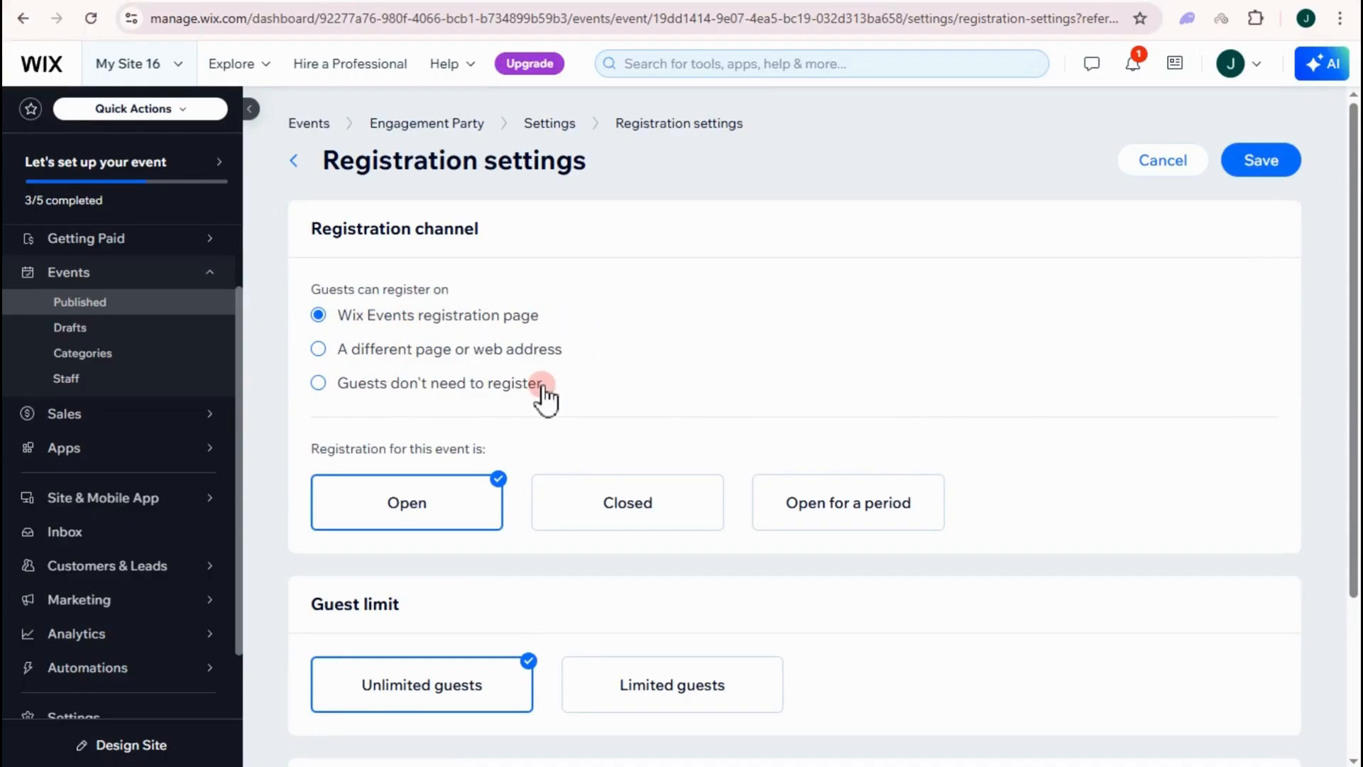
pyautogui.scroll(-1, 477, 313)
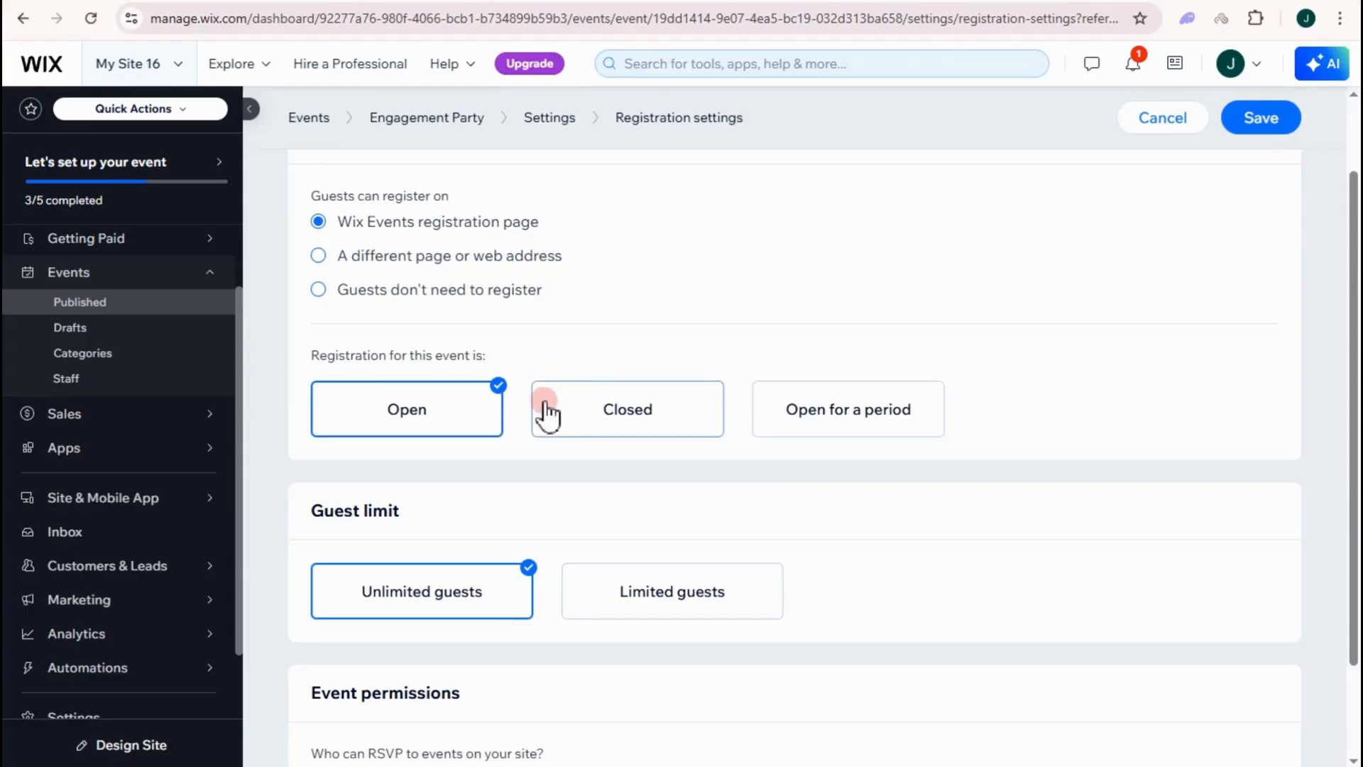
pyautogui.scroll(-1, 312, 412)
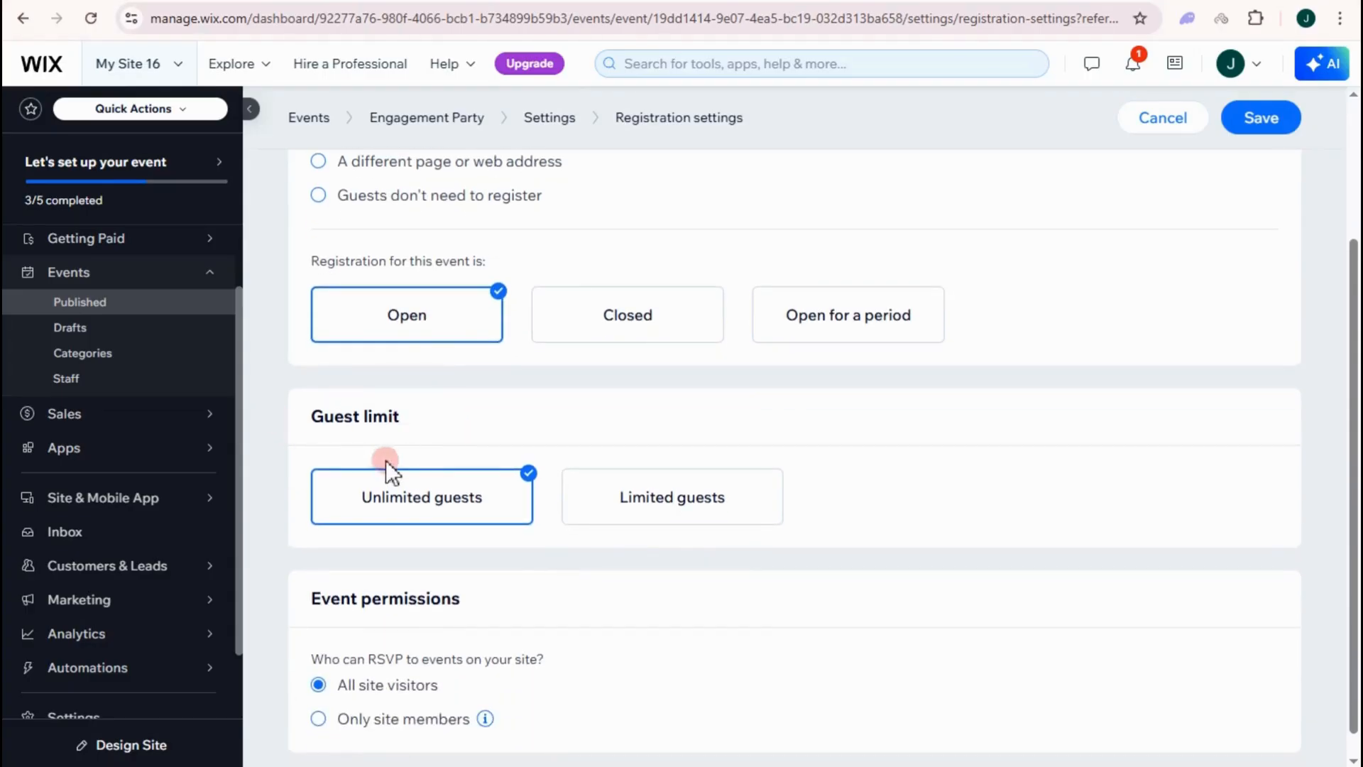
# - Limit guests to 50, waitlist extra guests, and allow only site members to RSVP
pyautogui.click(700, 503)
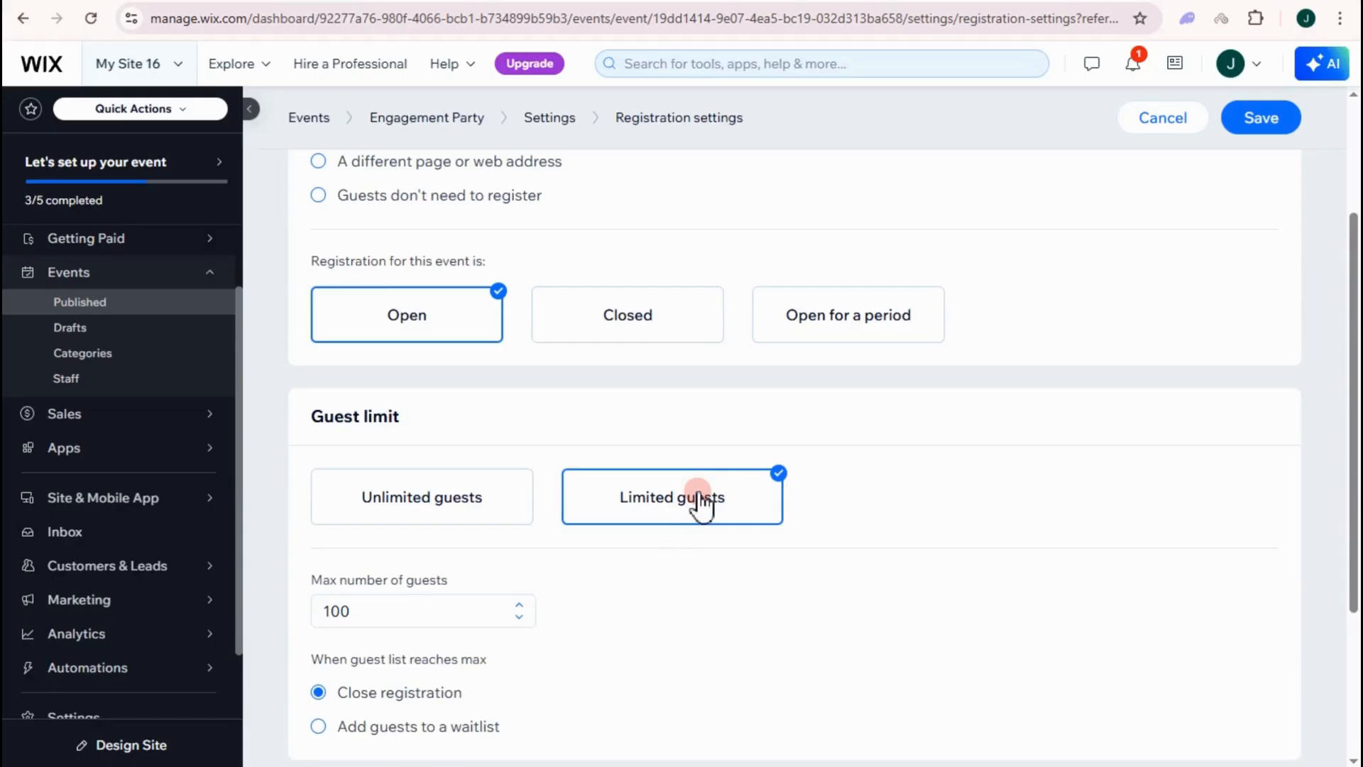
pyautogui.scroll(-2, 636, 478)
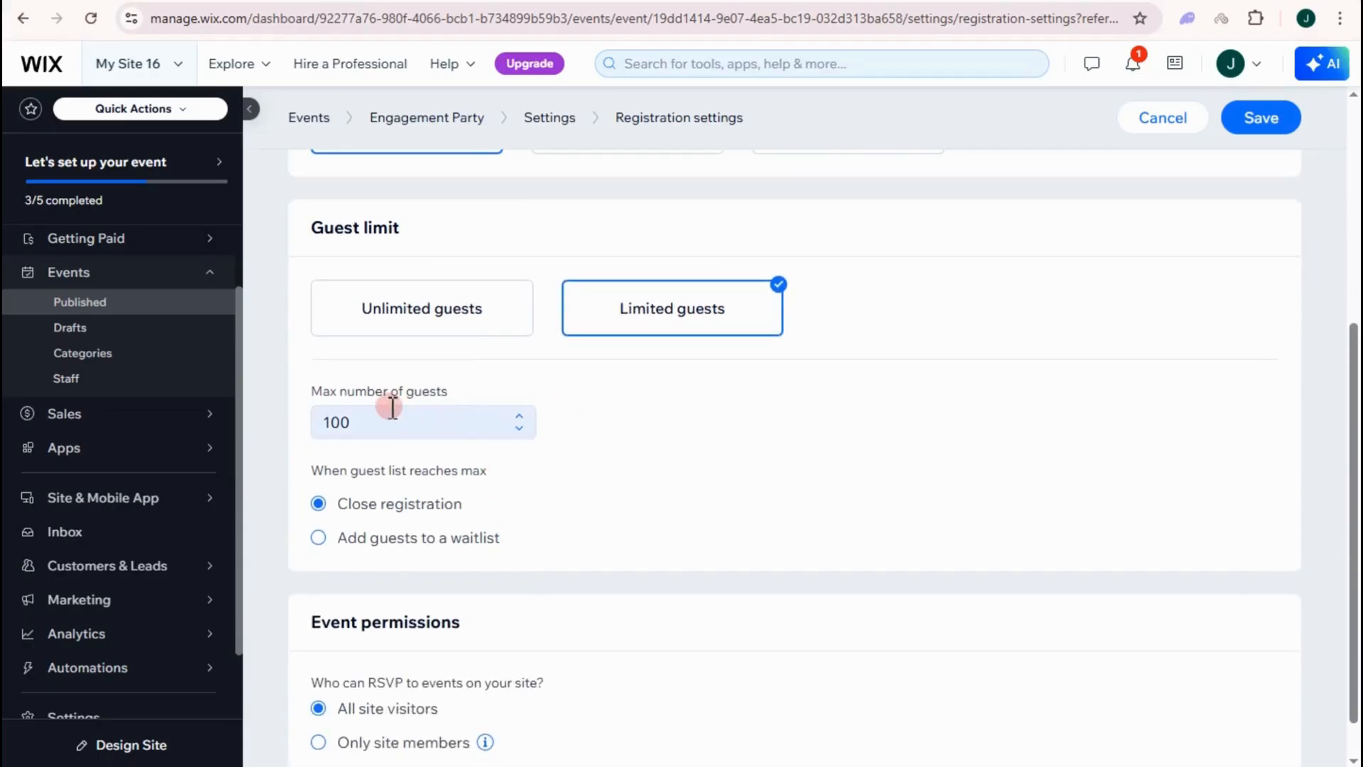
pyautogui.click(466, 424)
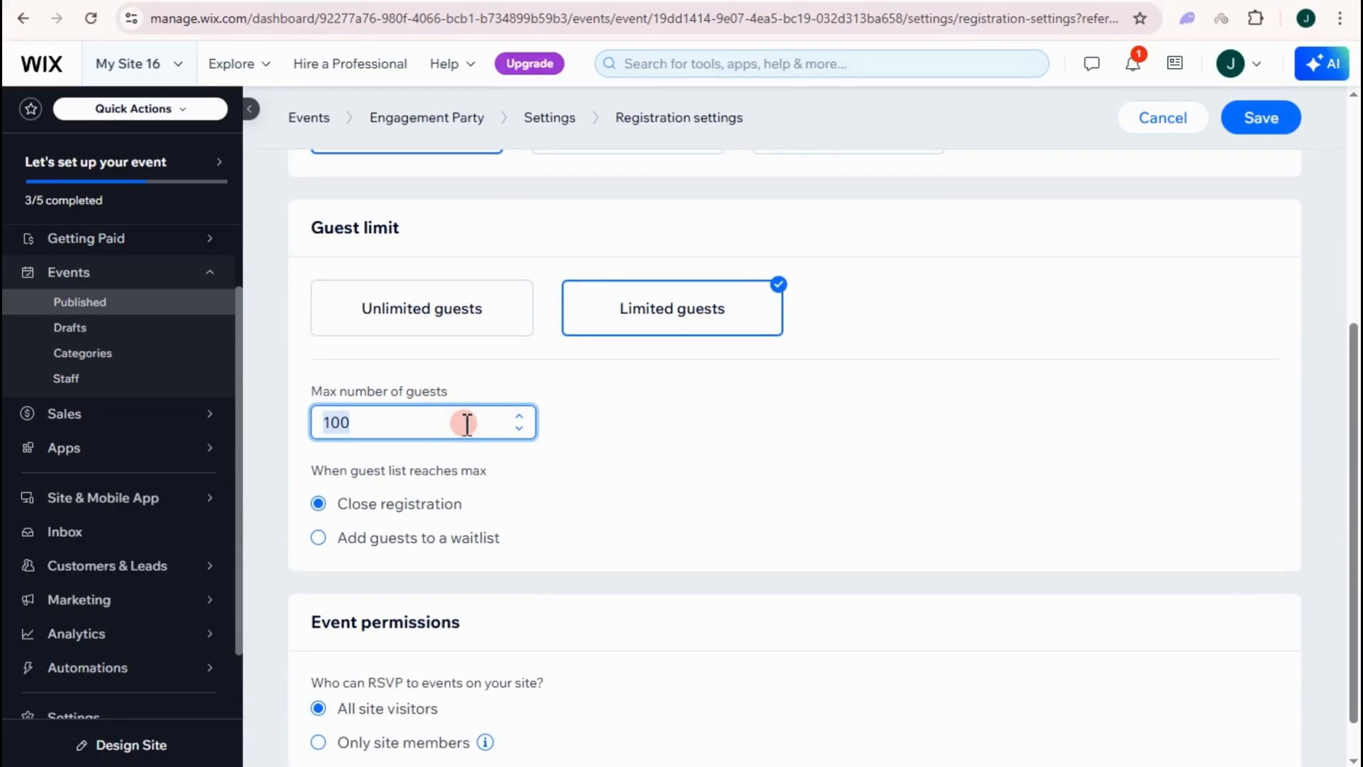
pyautogui.write('50')
pyautogui.click(322, 475)
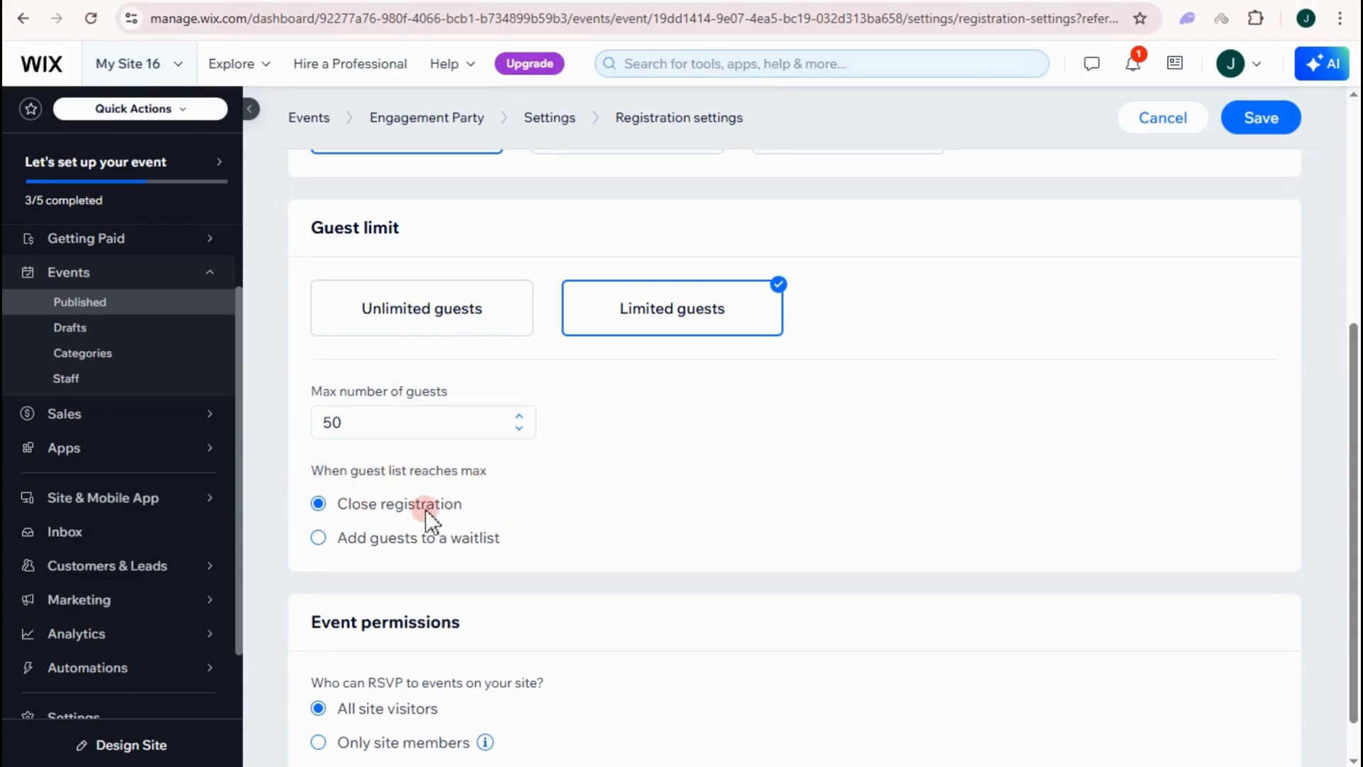
pyautogui.click(320, 542)
pyautogui.scroll(-1, 470, 550)
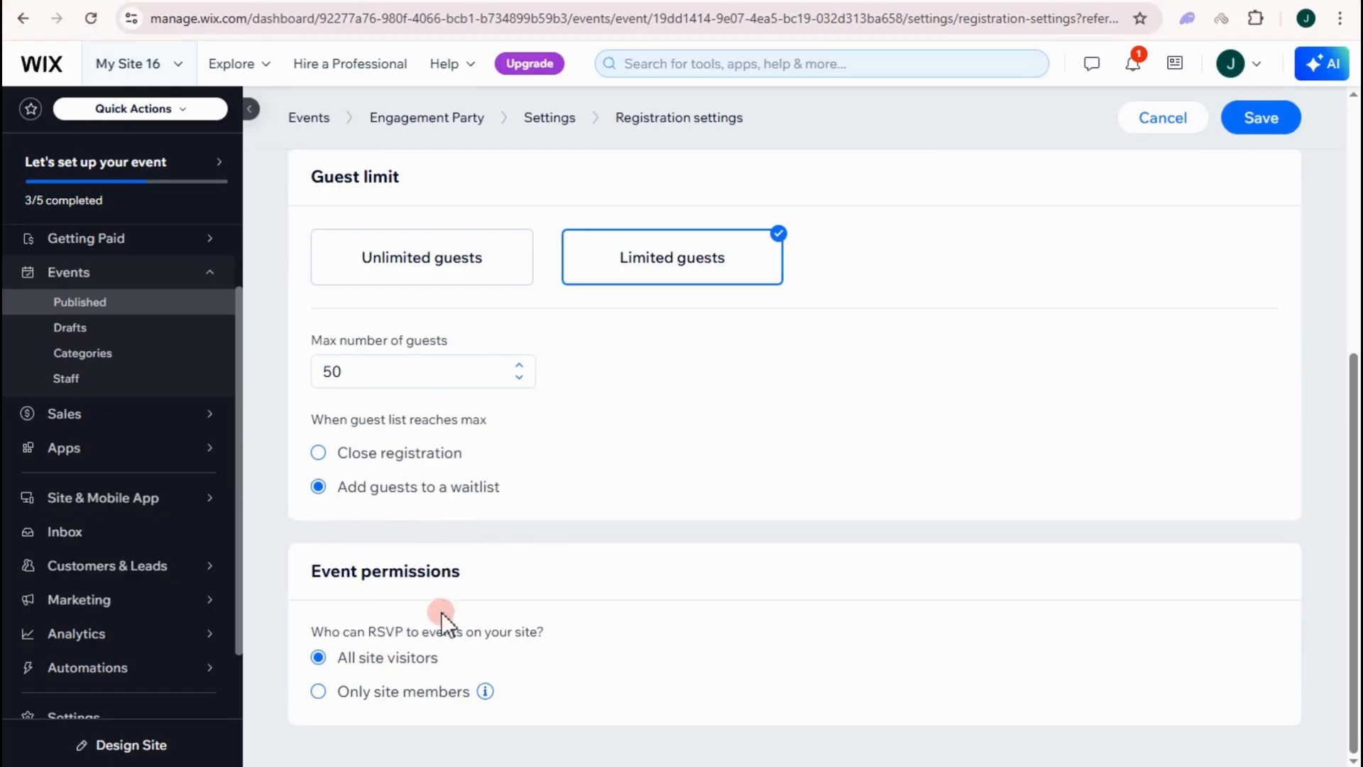
pyautogui.click(321, 695)
pyautogui.scroll(4, 457, 570)
pyautogui.scroll(-3, 456, 569)
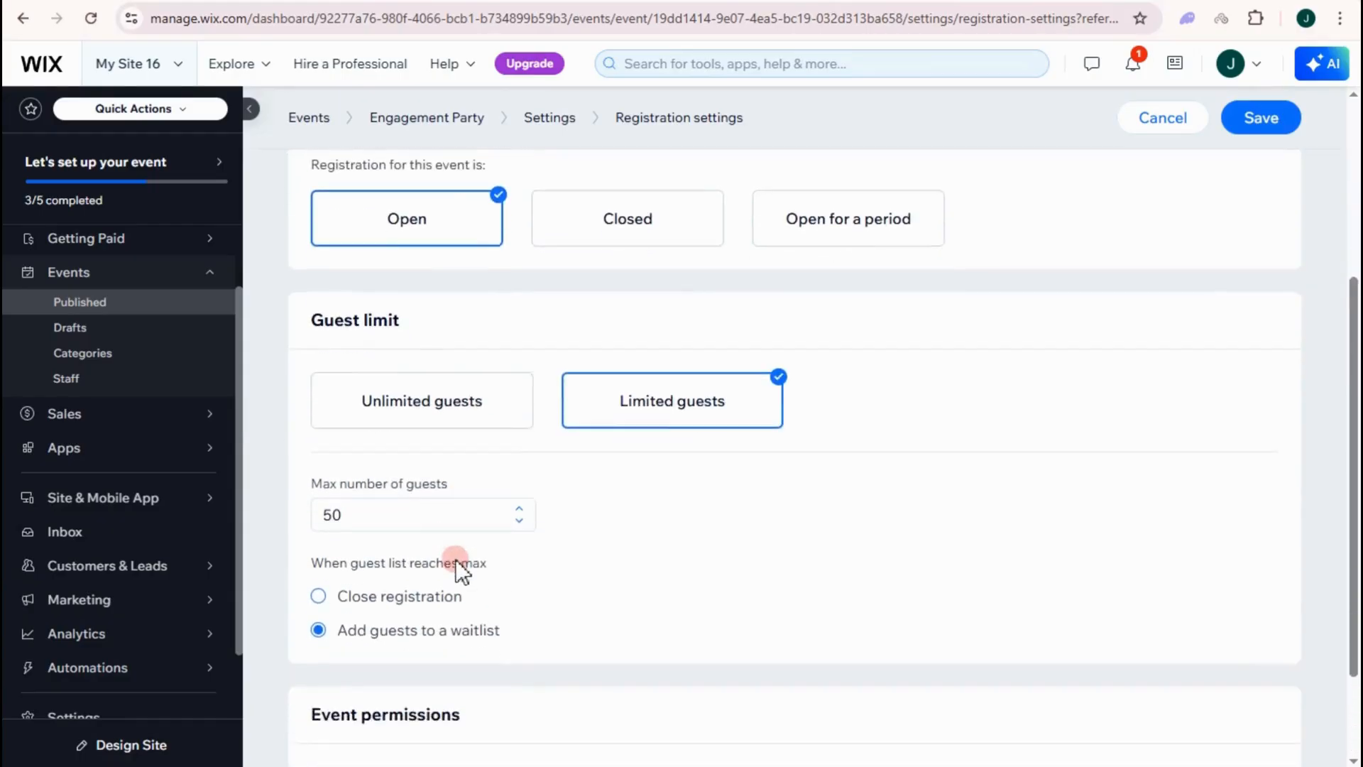
pyautogui.scroll(5, 504, 554)
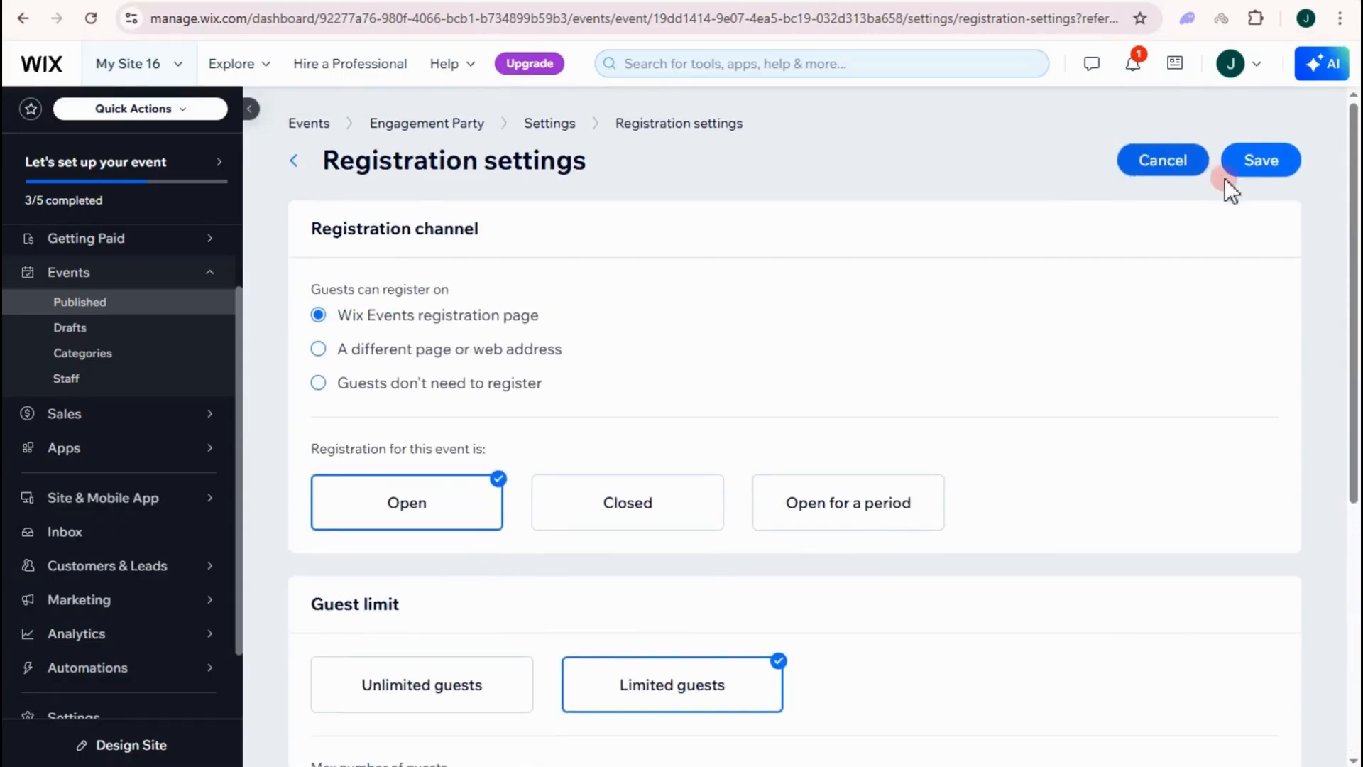
# - Save the registration settings and open the event's registration form editor
pyautogui.click(1261, 163)
pyautogui.scroll(-4, 710, 497)
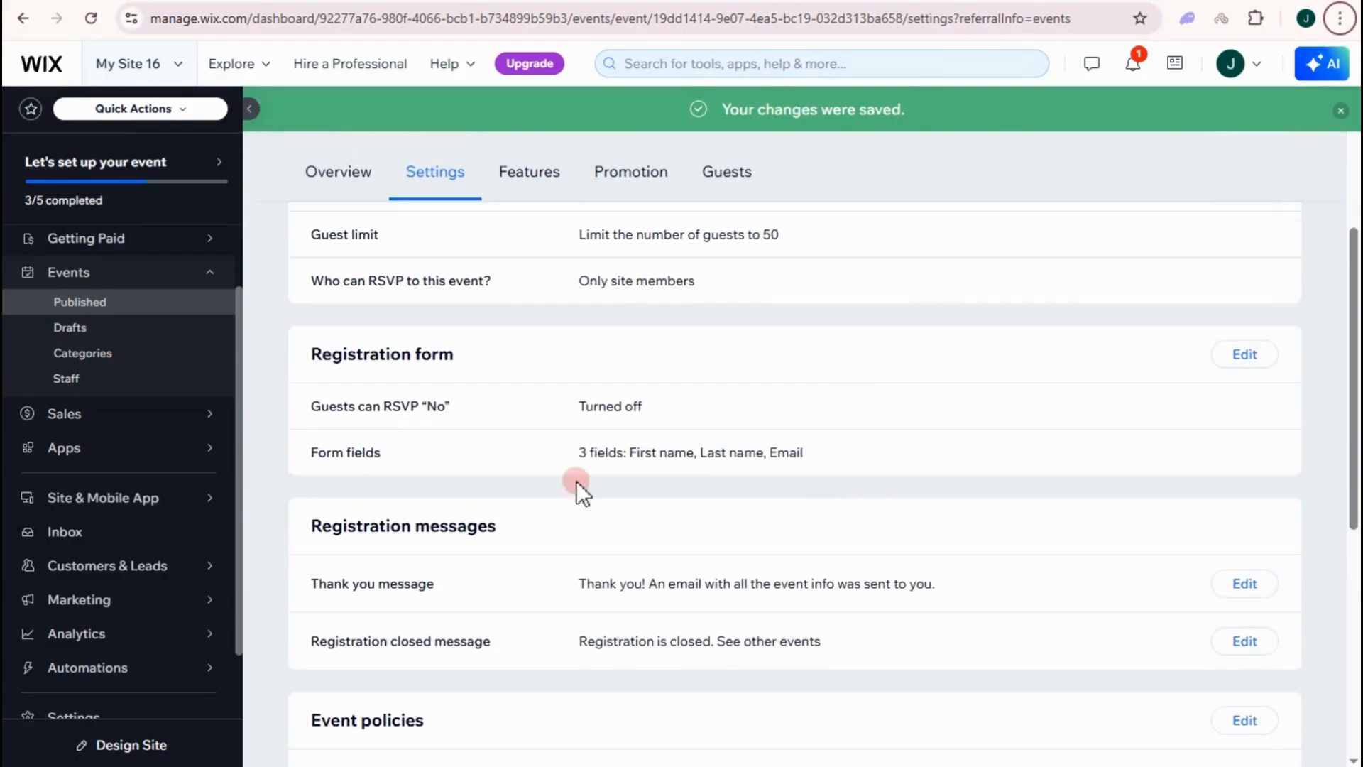
pyautogui.scroll(-1, 501, 363)
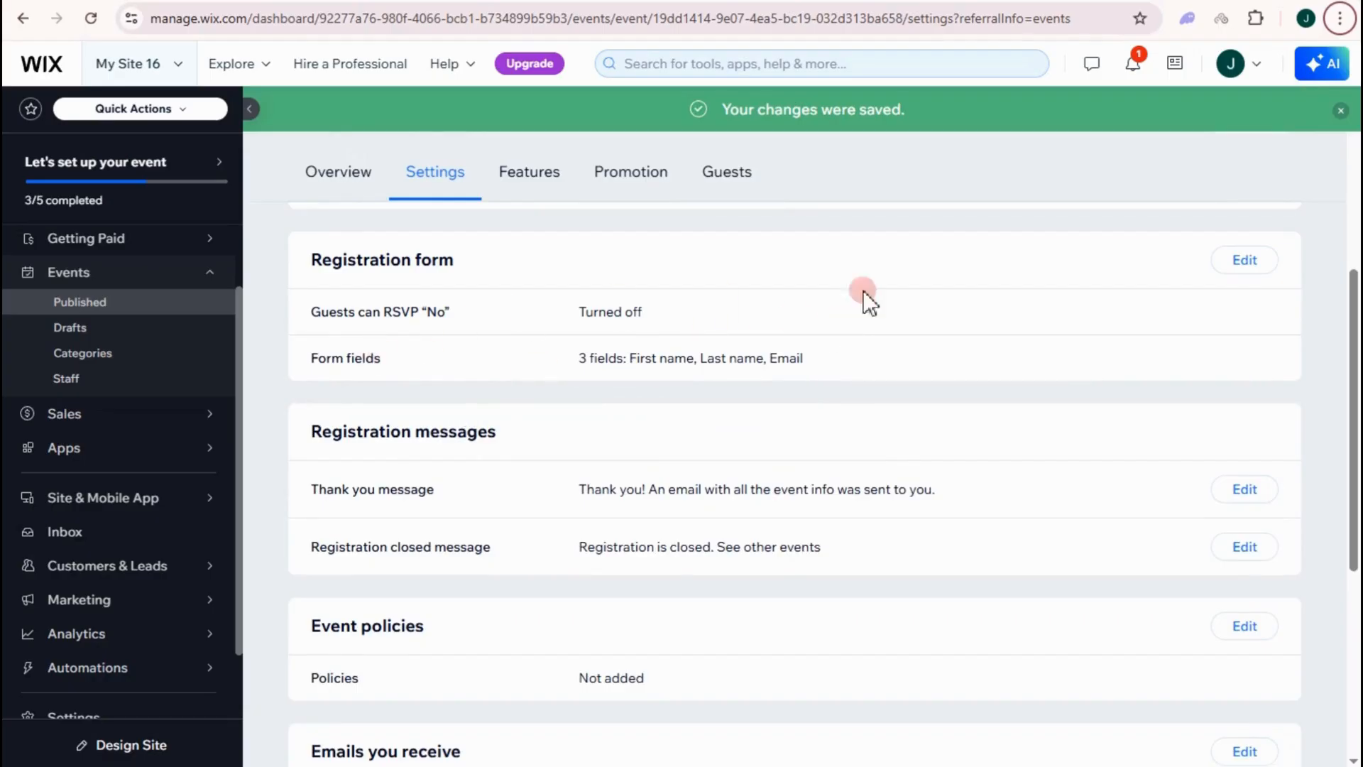
pyautogui.click(1251, 263)
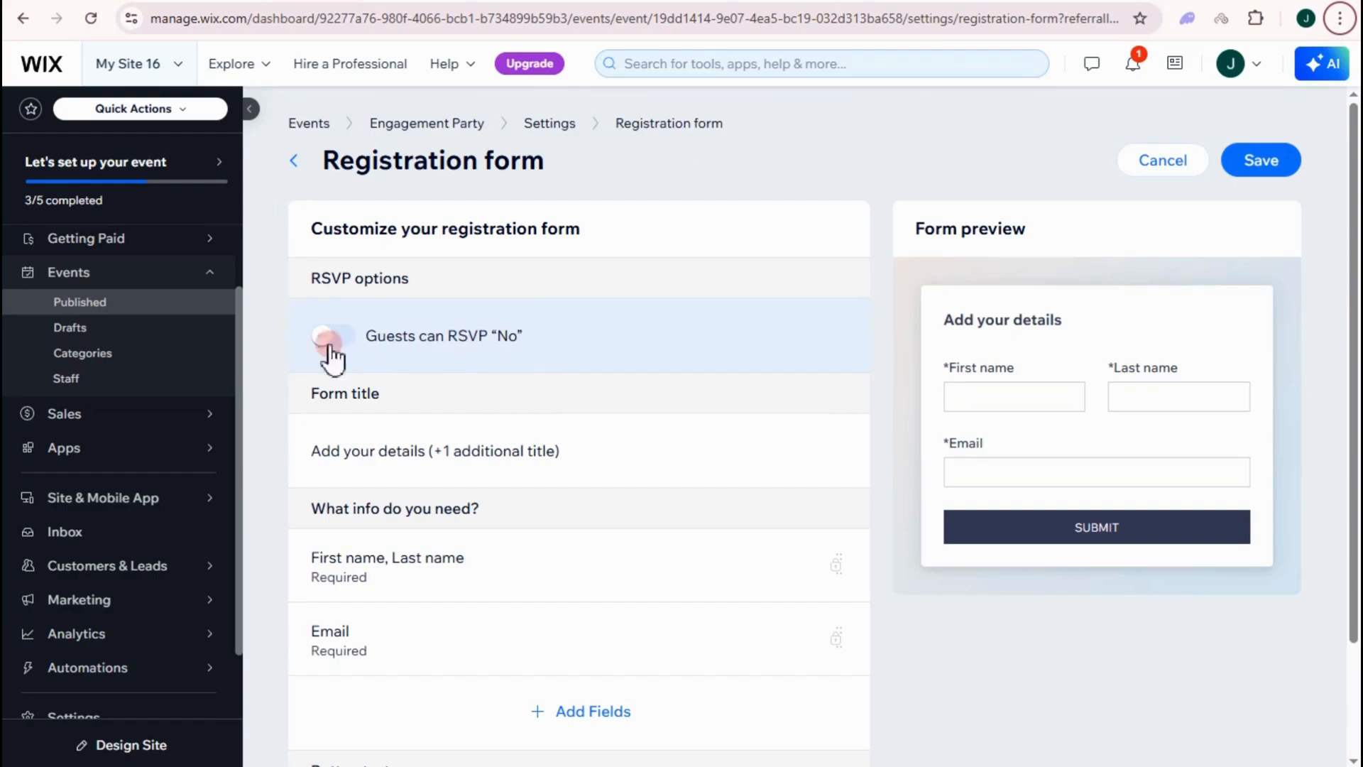
# - Add Phone Number and Address fields to the registration form
pyautogui.scroll(-2, 382, 442)
pyautogui.scroll(2, 992, 329)
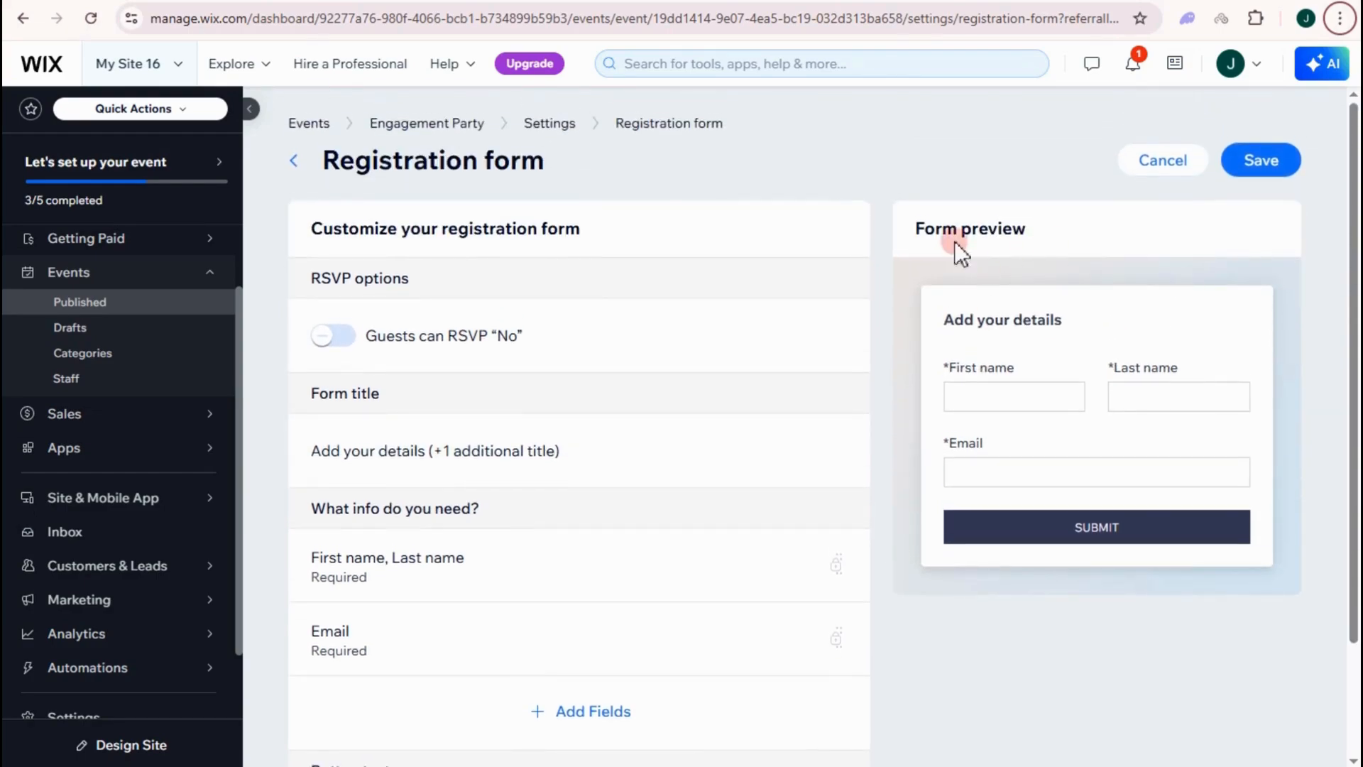
pyautogui.scroll(-2, 457, 475)
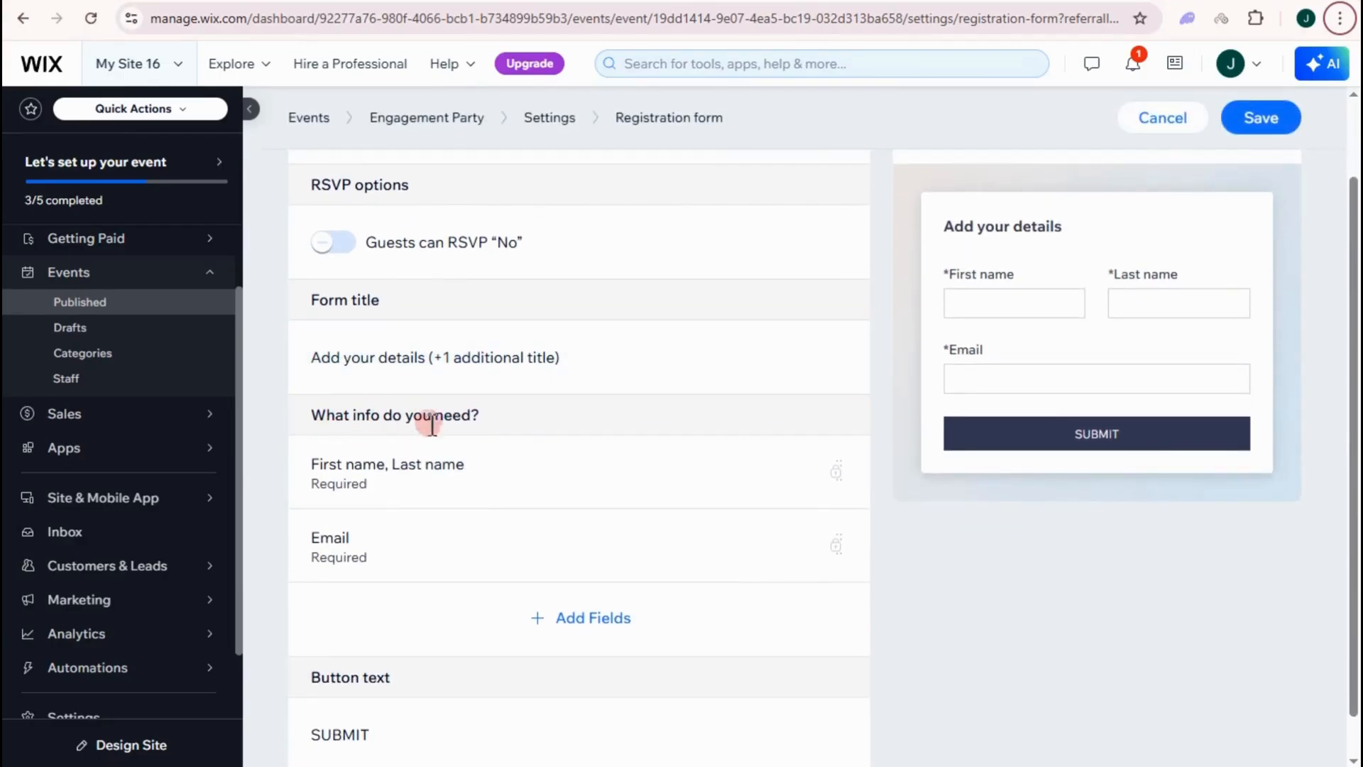
pyautogui.scroll(-1, 426, 455)
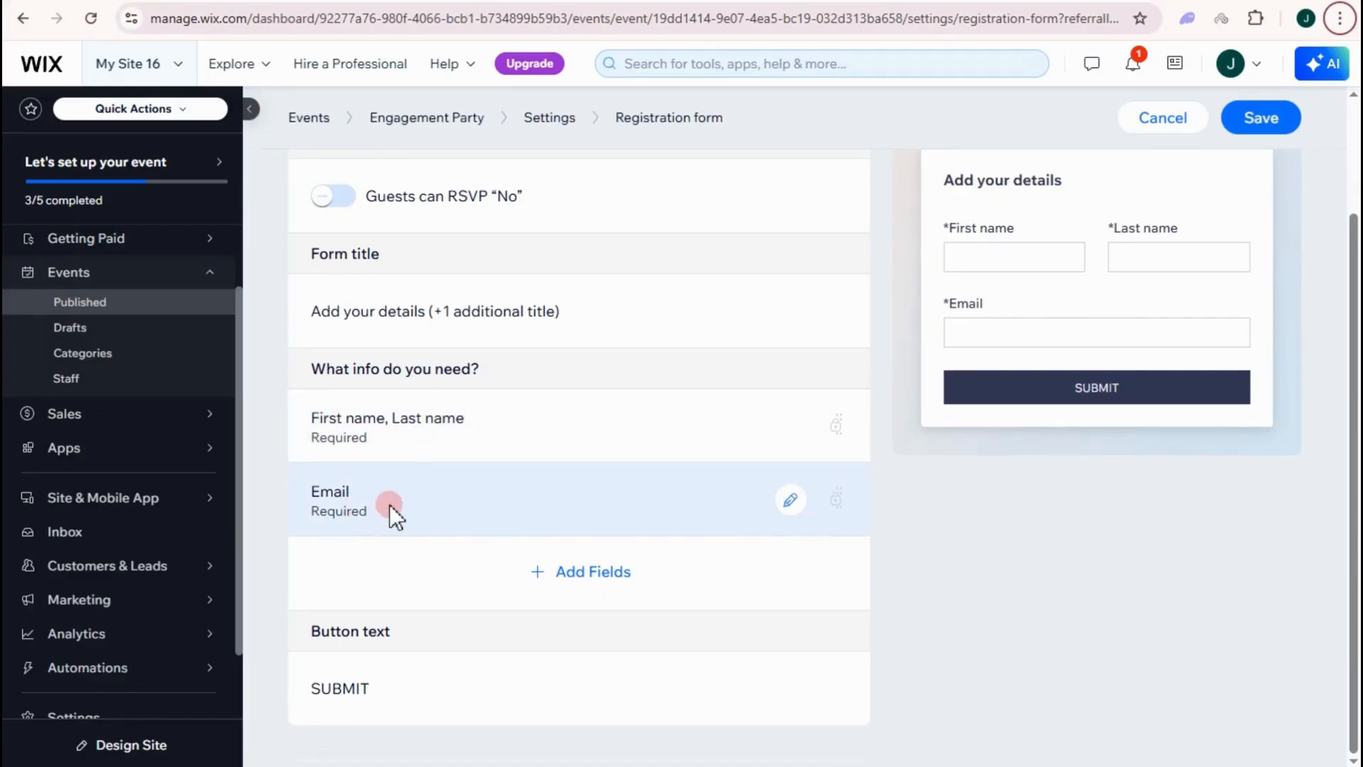
pyautogui.click(591, 571)
pyautogui.click(590, 355)
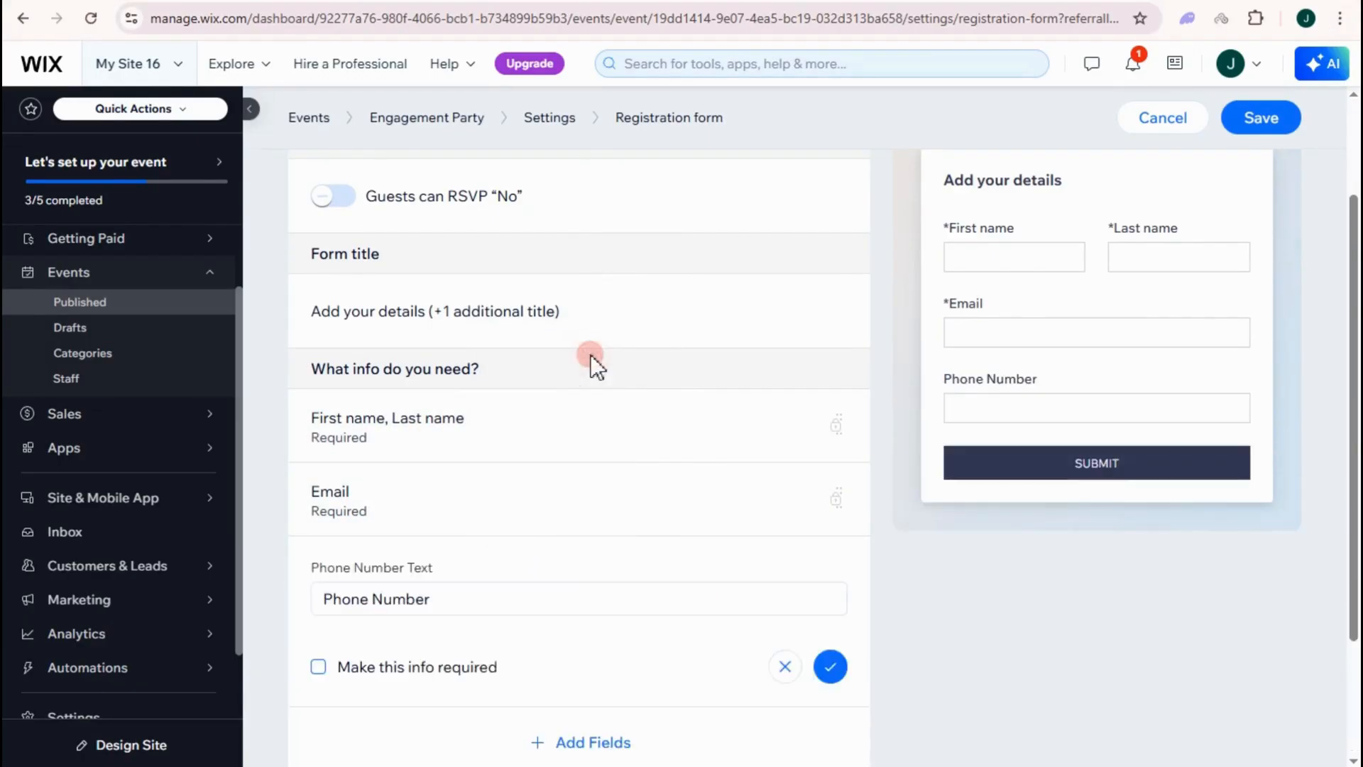
pyautogui.scroll(-1, 593, 571)
pyautogui.click(600, 667)
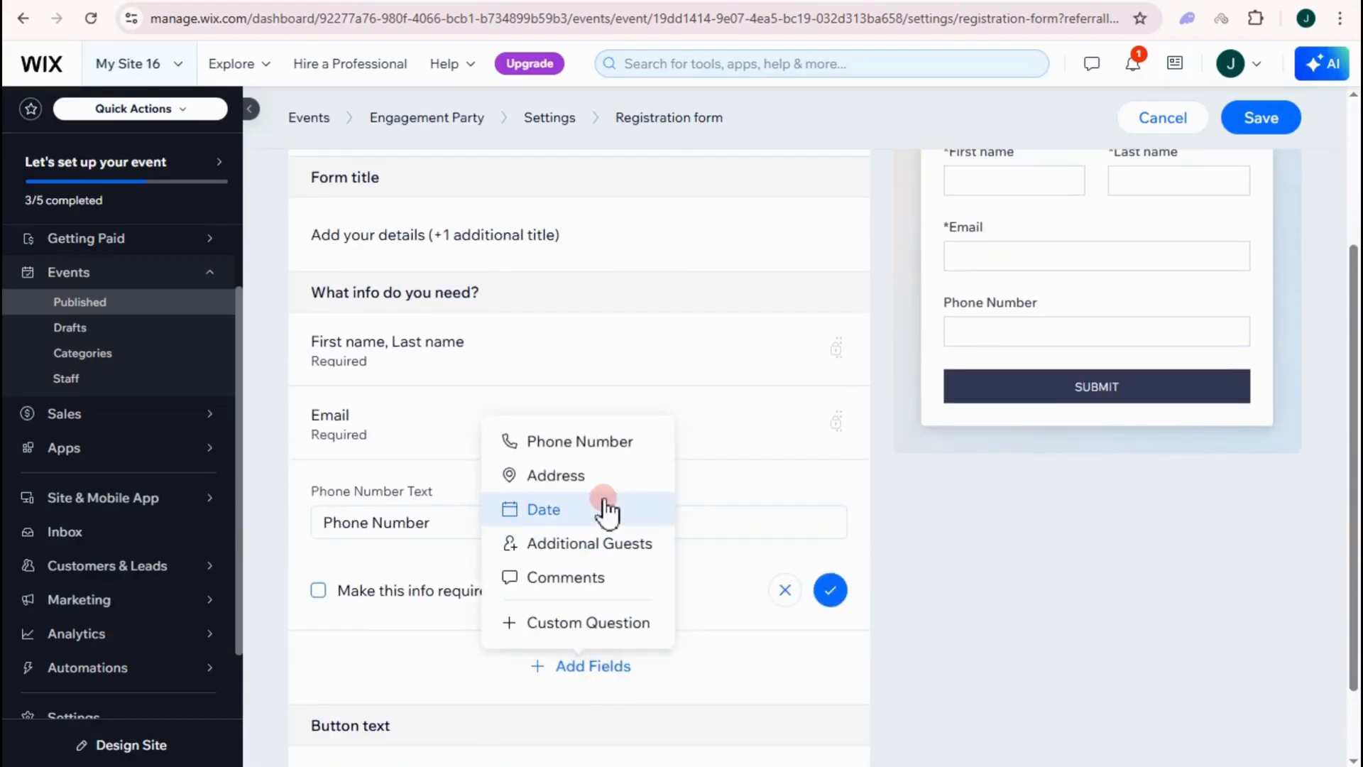
pyautogui.scroll(-1, 608, 497)
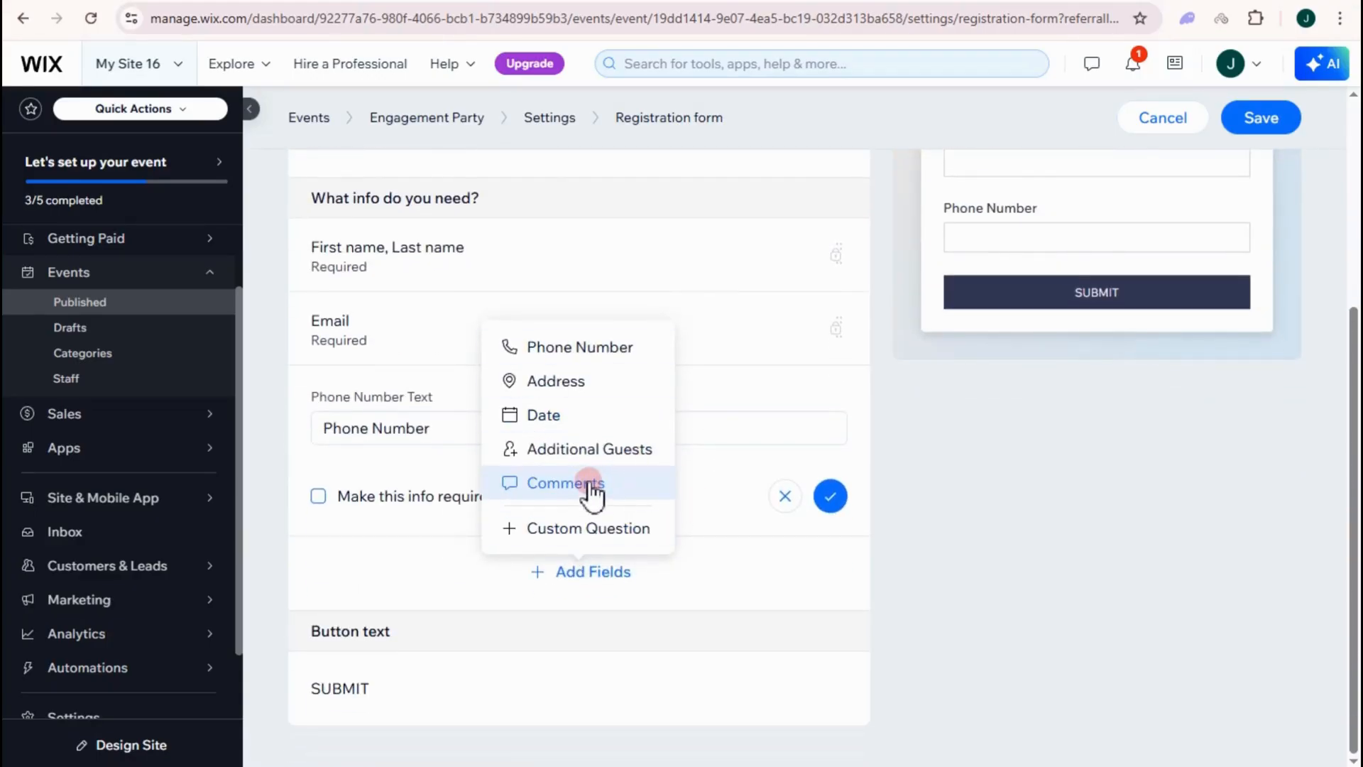
pyautogui.click(575, 383)
pyautogui.scroll(-2, 427, 462)
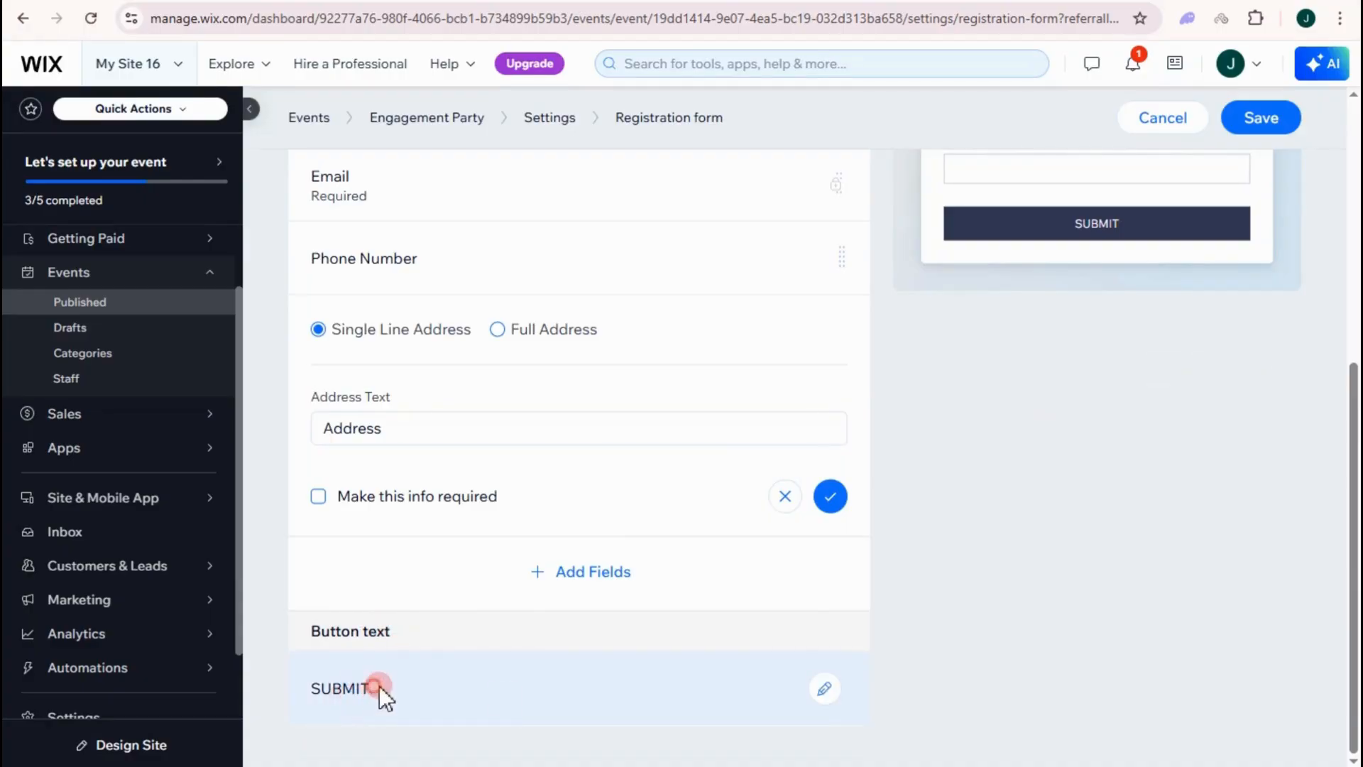
# - Replace the SUBMIT button text with REGISTER ME and save the form
pyautogui.click(824, 688)
pyautogui.doubleClick(396, 615)
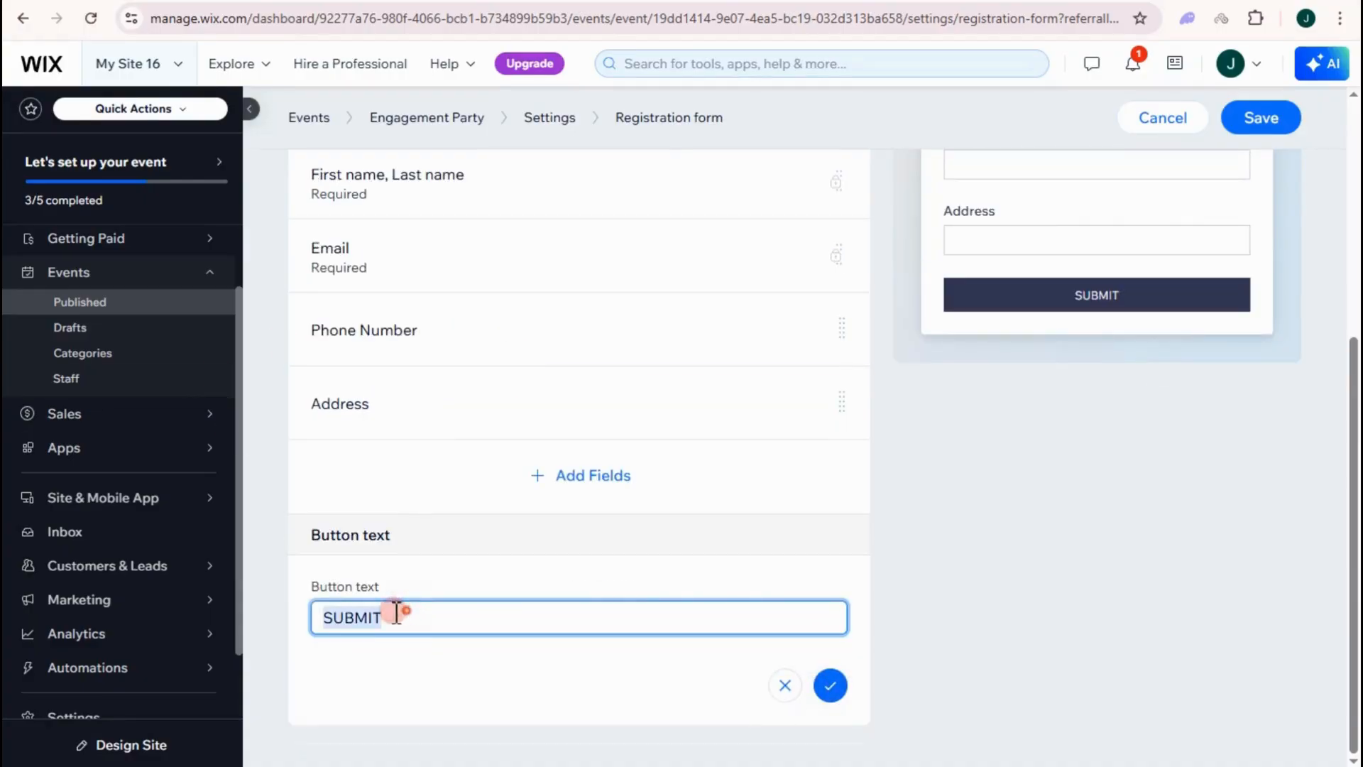
pyautogui.press('BackSpace')
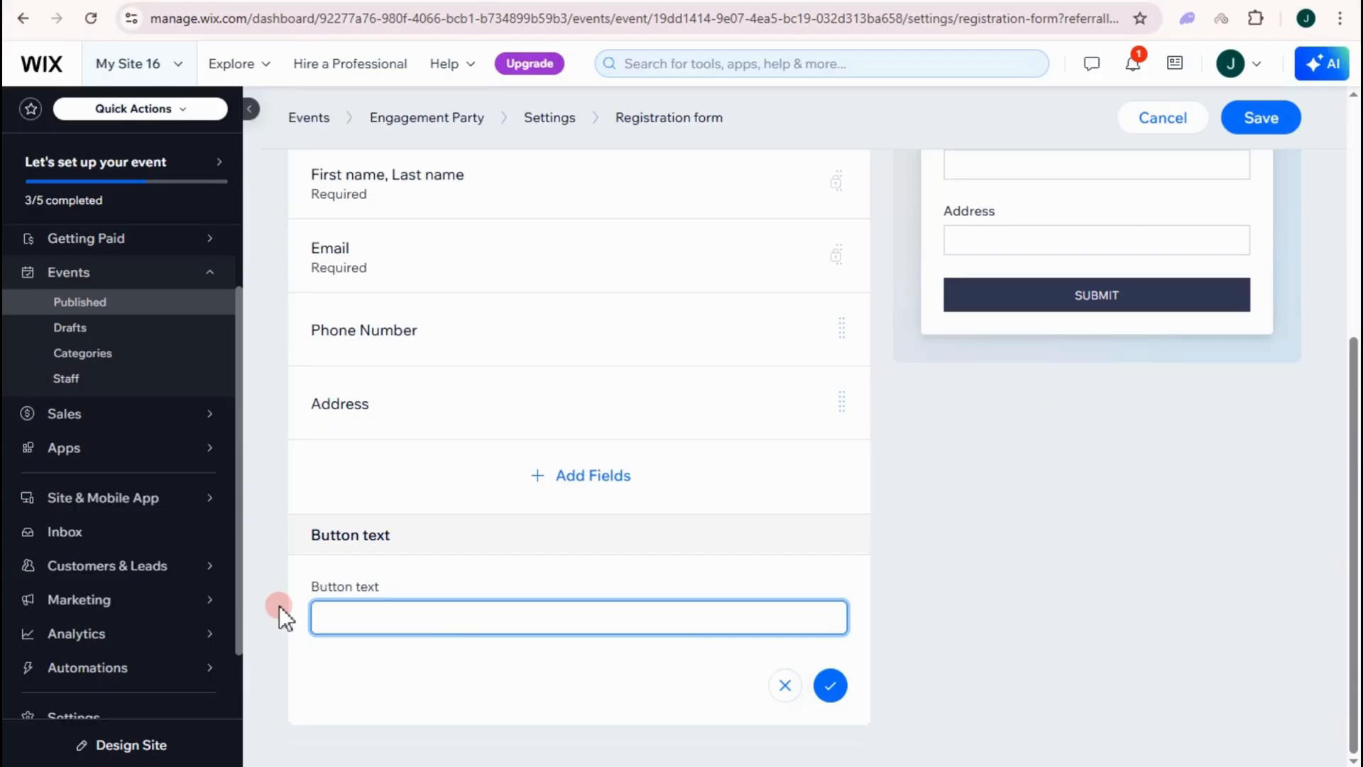
pyautogui.write('REGISTER ME')
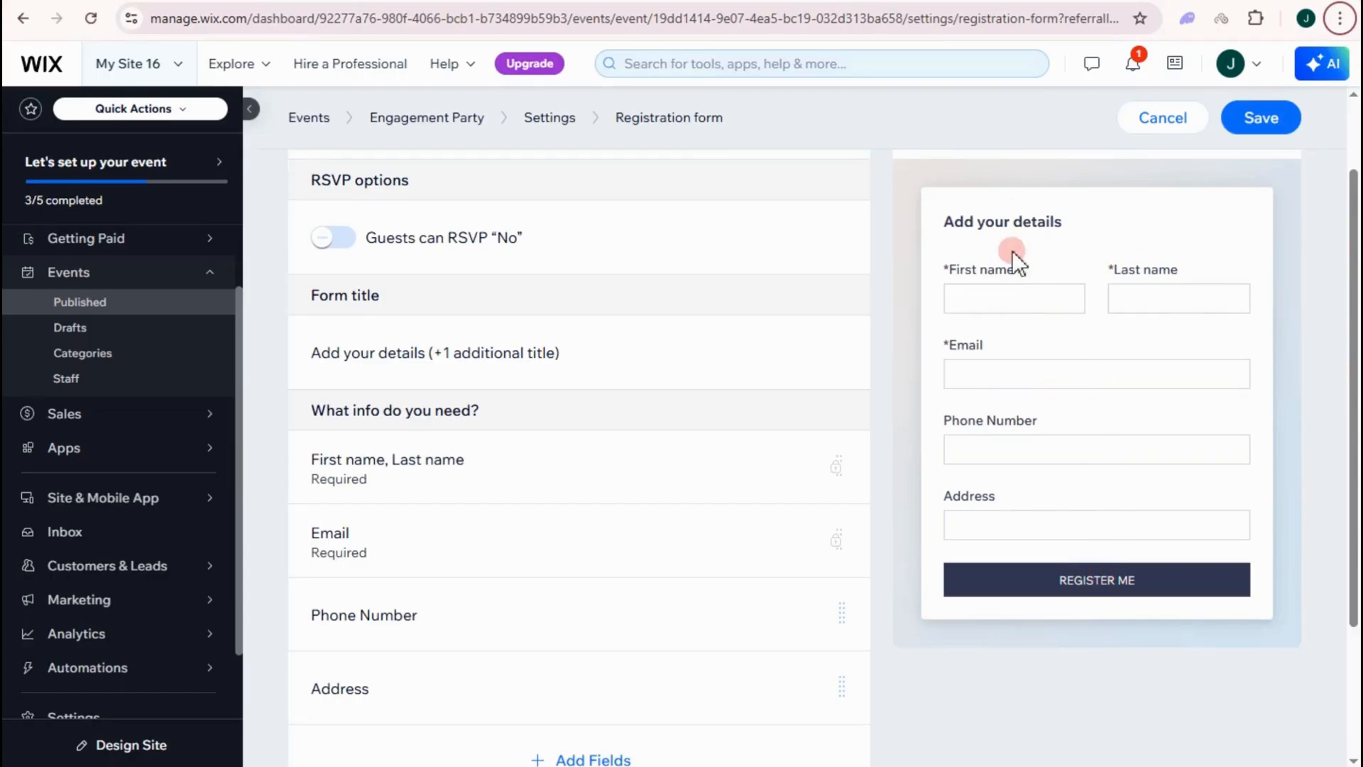
pyautogui.click(1256, 133)
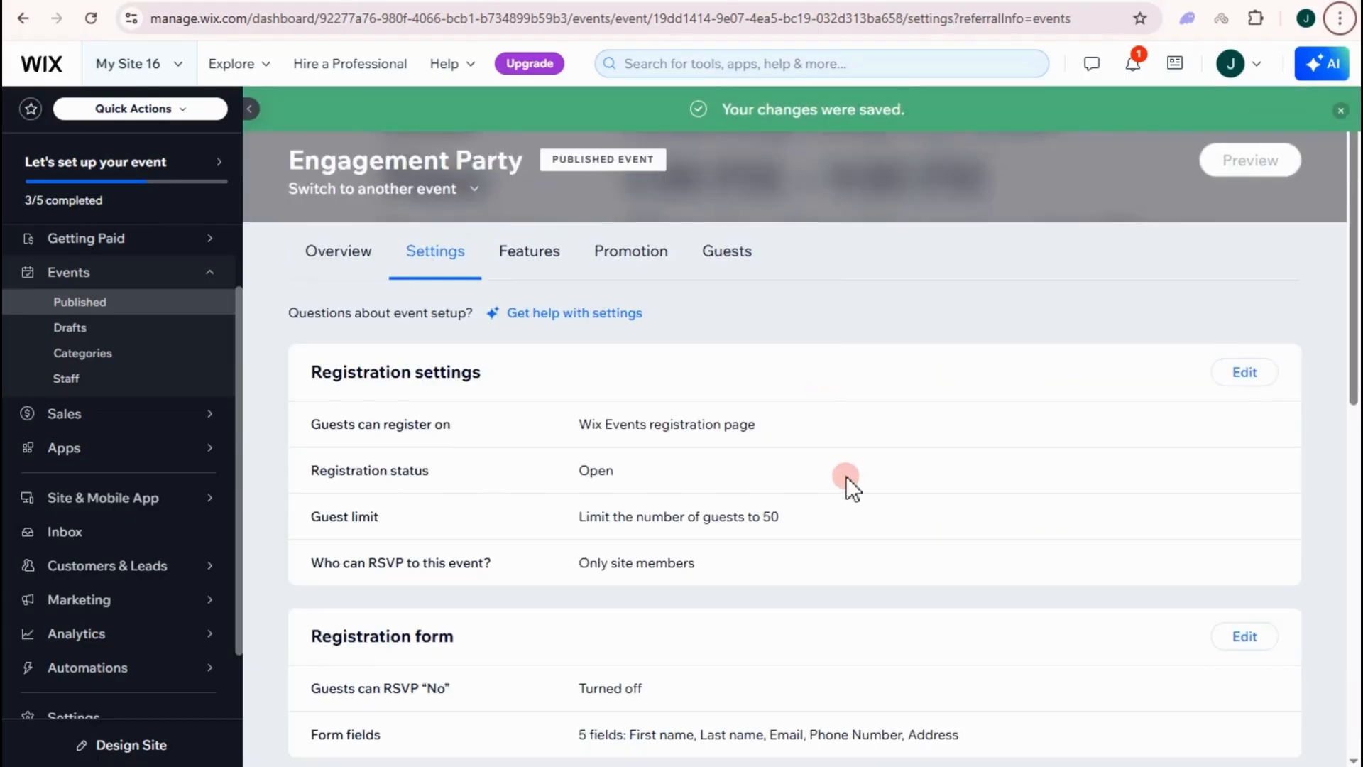
# - Scroll down the Settings tab toward the Registration messages section
pyautogui.scroll(-6, 426, 497)
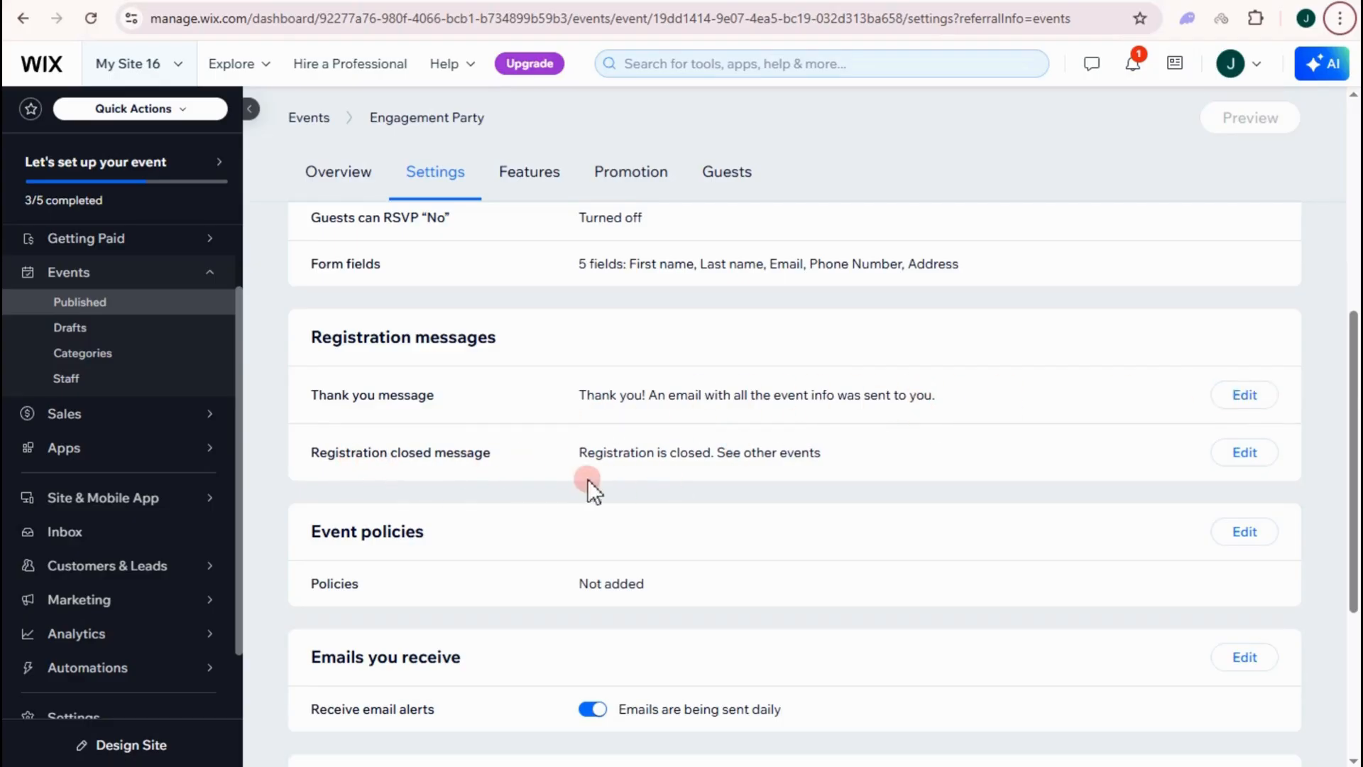
# - Save a closed-registration message saying the event is fully booked, offering the waitlist with an ADD ME button
pyautogui.click(1249, 457)
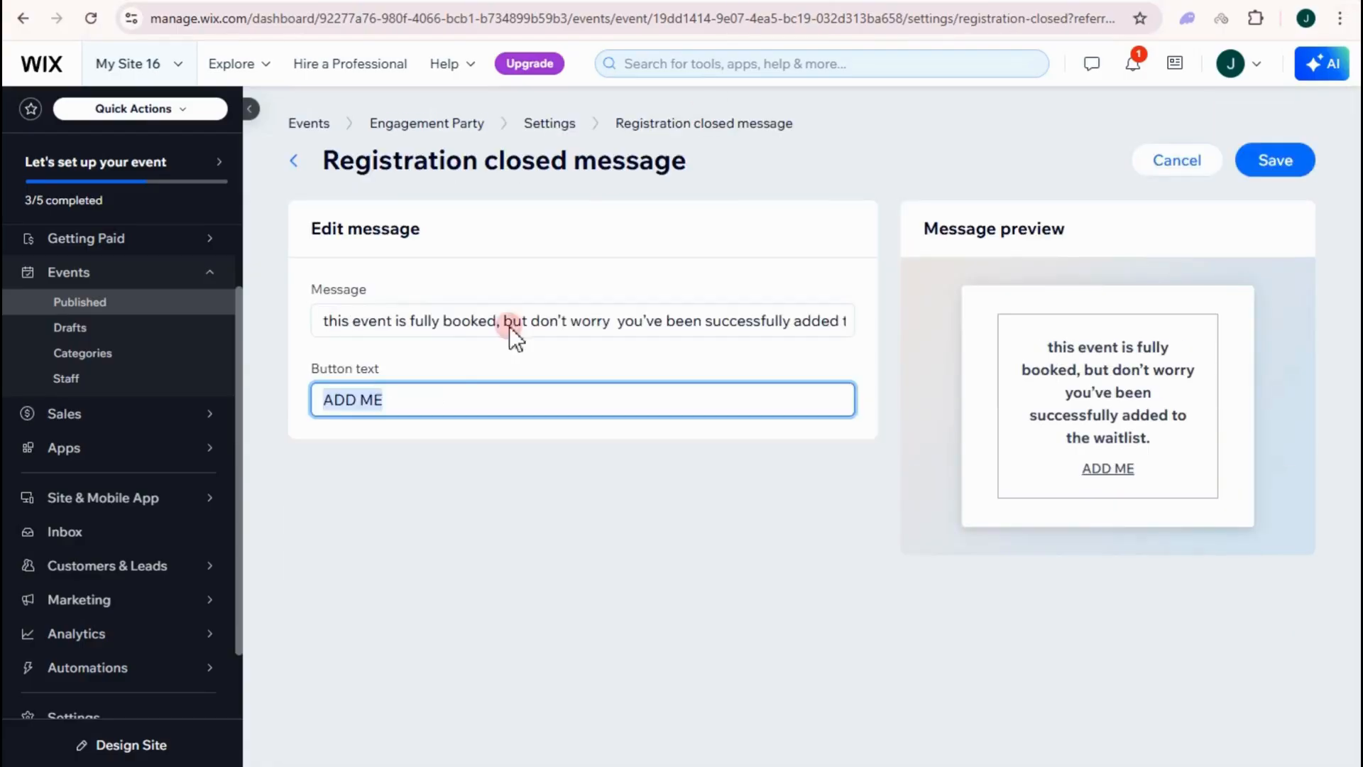
pyautogui.tripleClick(461, 323)
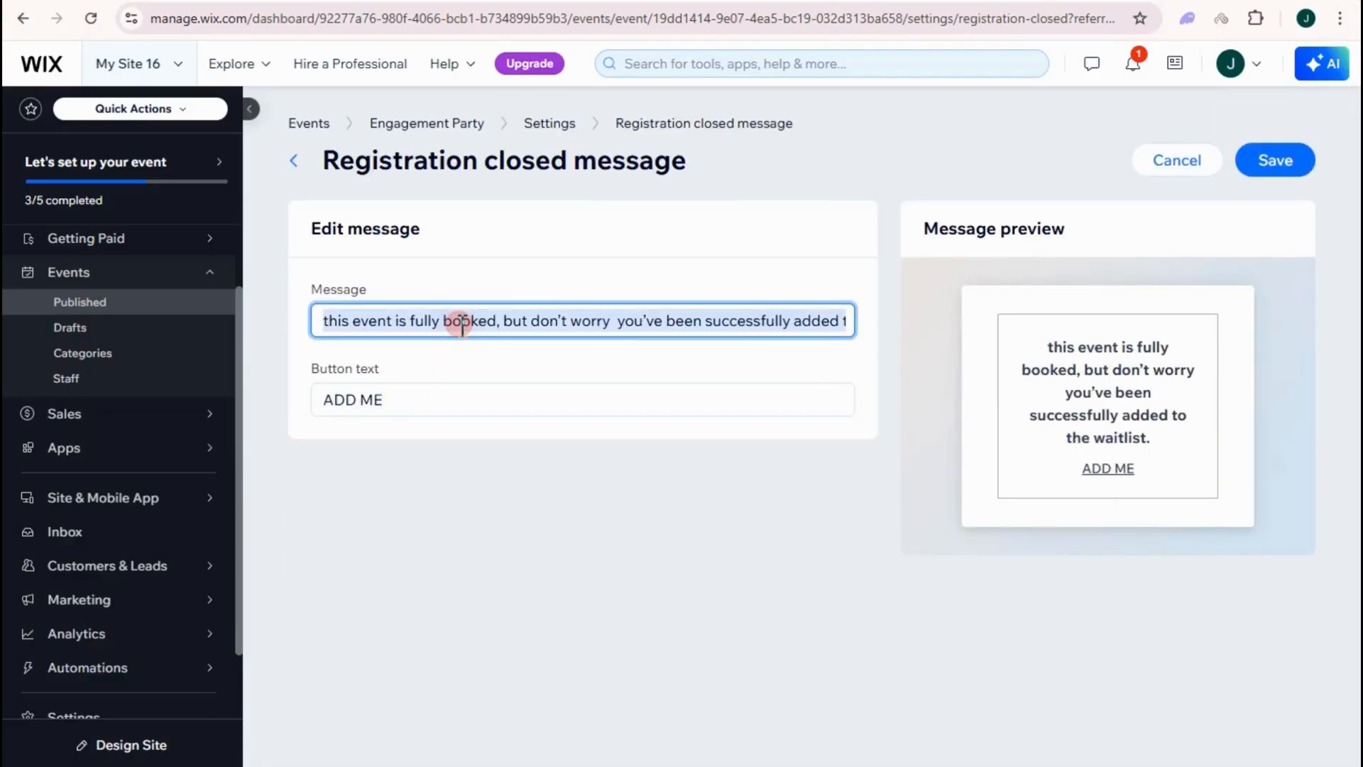
pyautogui.click(463, 321)
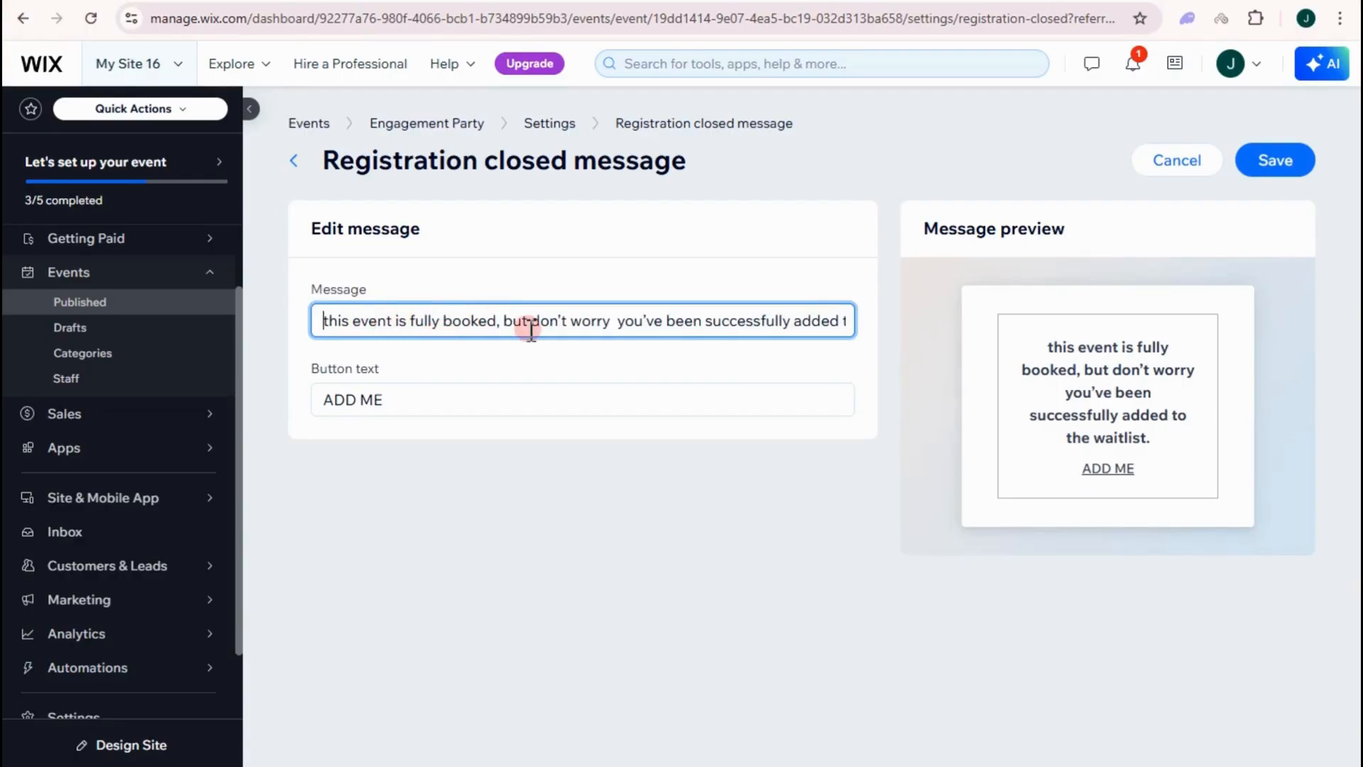
pyautogui.press('Right')
pyautogui.press('Right')
pyautogui.press('Right')
pyautogui.press('Right')
pyautogui.press('Right')
pyautogui.press('Right')
pyautogui.press('Right')
pyautogui.press('Right')
pyautogui.press('Right')
pyautogui.press('Right')
pyautogui.press('Right')
pyautogui.press('Right')
pyautogui.press('Right')
pyautogui.press('Right')
pyautogui.click(731, 323)
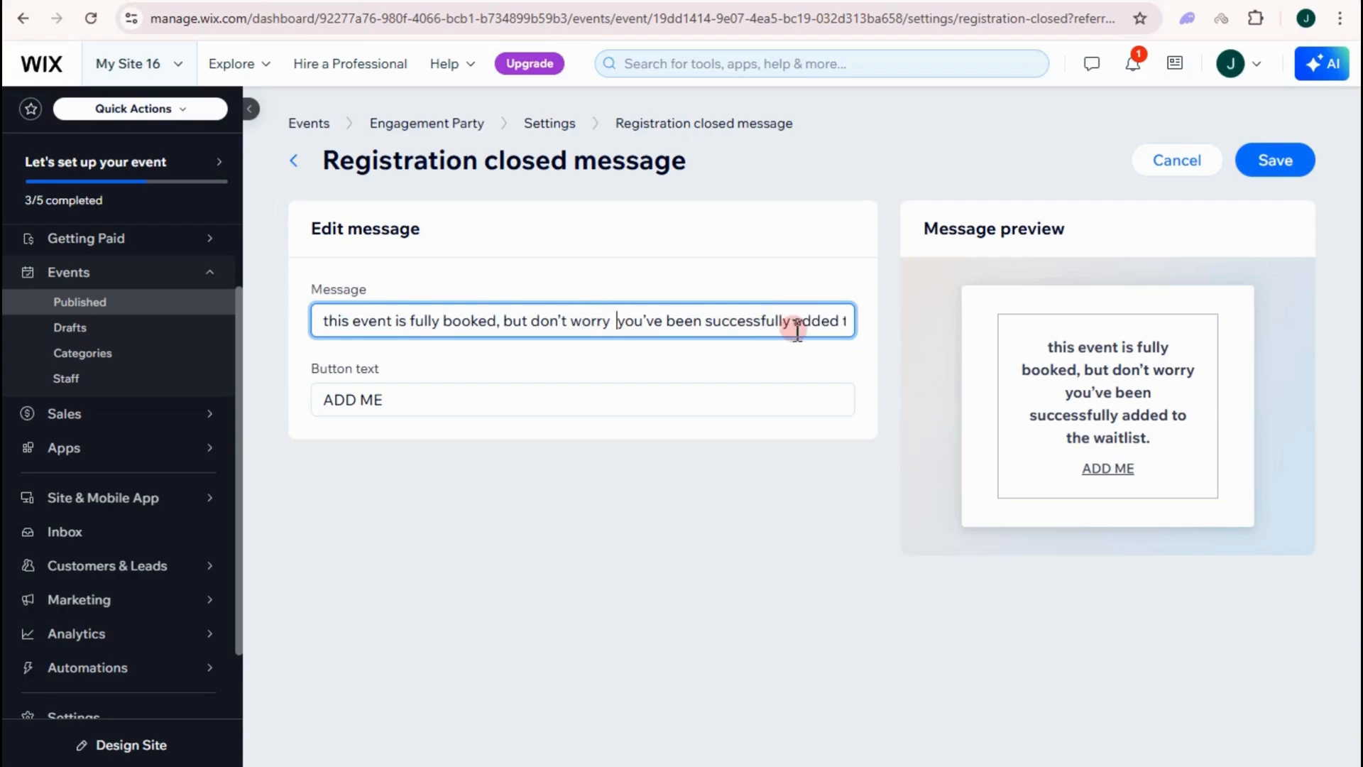
pyautogui.press('Right')
pyautogui.press('Right')
pyautogui.press('Right')
pyautogui.press('Right')
pyautogui.press('Right')
pyautogui.press('Right')
pyautogui.press('Right')
pyautogui.press('Right')
pyautogui.press('Right')
pyautogui.press('Right')
pyautogui.press('Right')
pyautogui.press('Right')
pyautogui.press('Right')
pyautogui.press('Right')
pyautogui.press('Right')
pyautogui.press('Right')
pyautogui.press('Right')
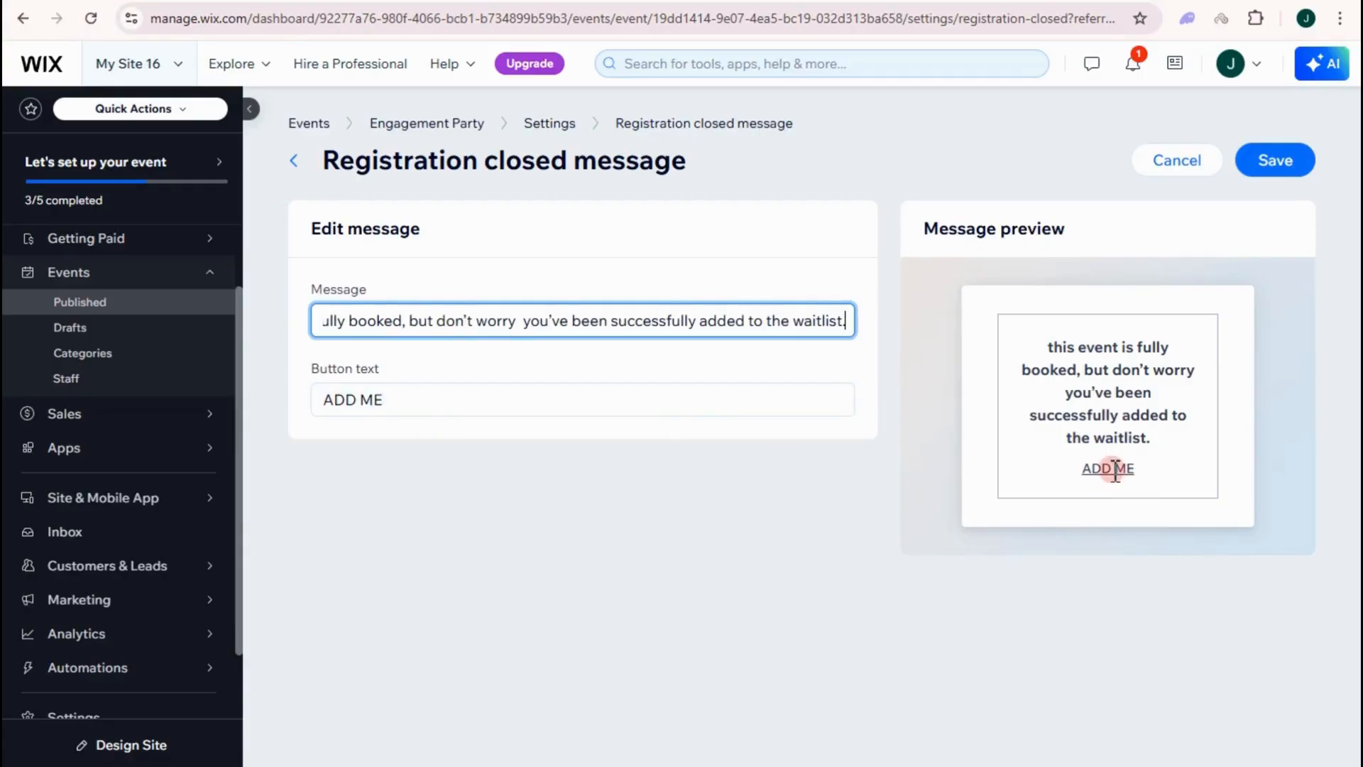
pyautogui.click(1281, 170)
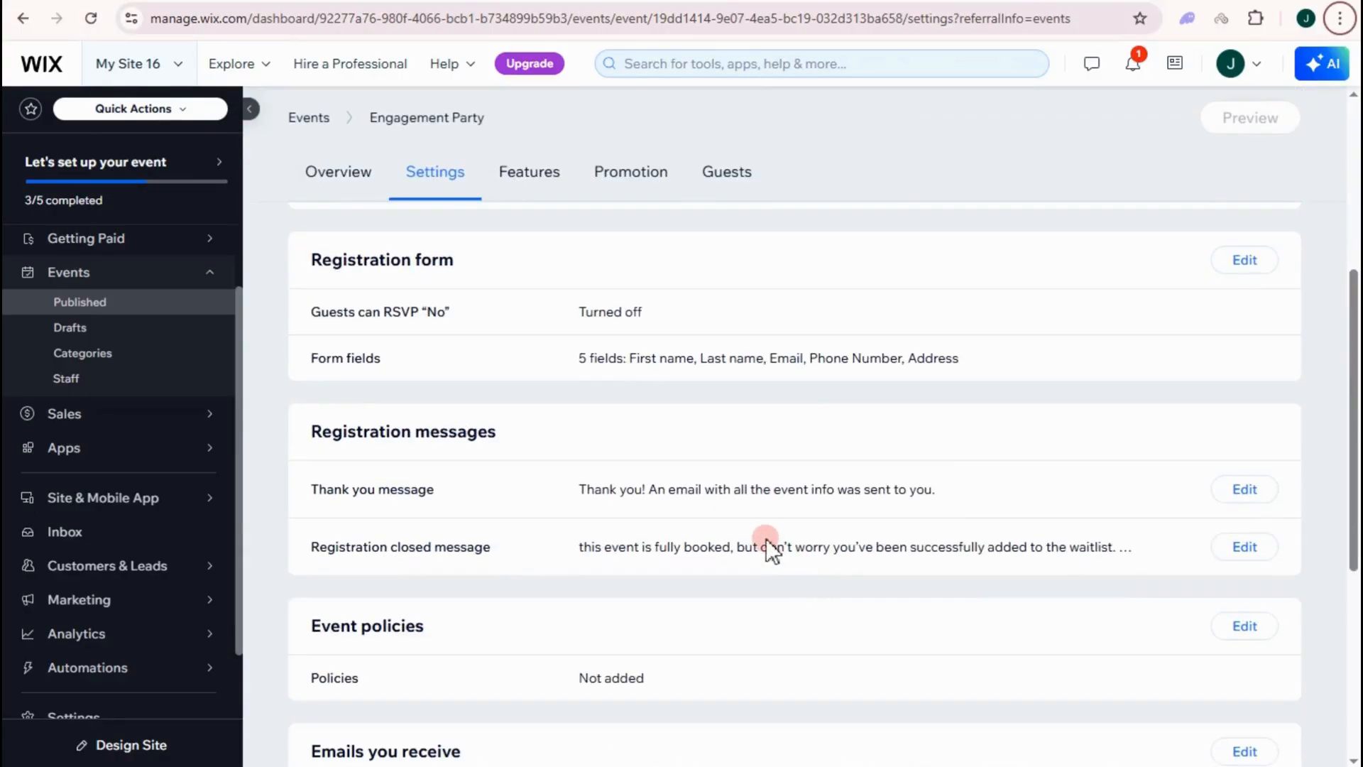
# - Start a new event policy and enter the name ENGAGEMENT PARTY
pyautogui.scroll(-3, 639, 586)
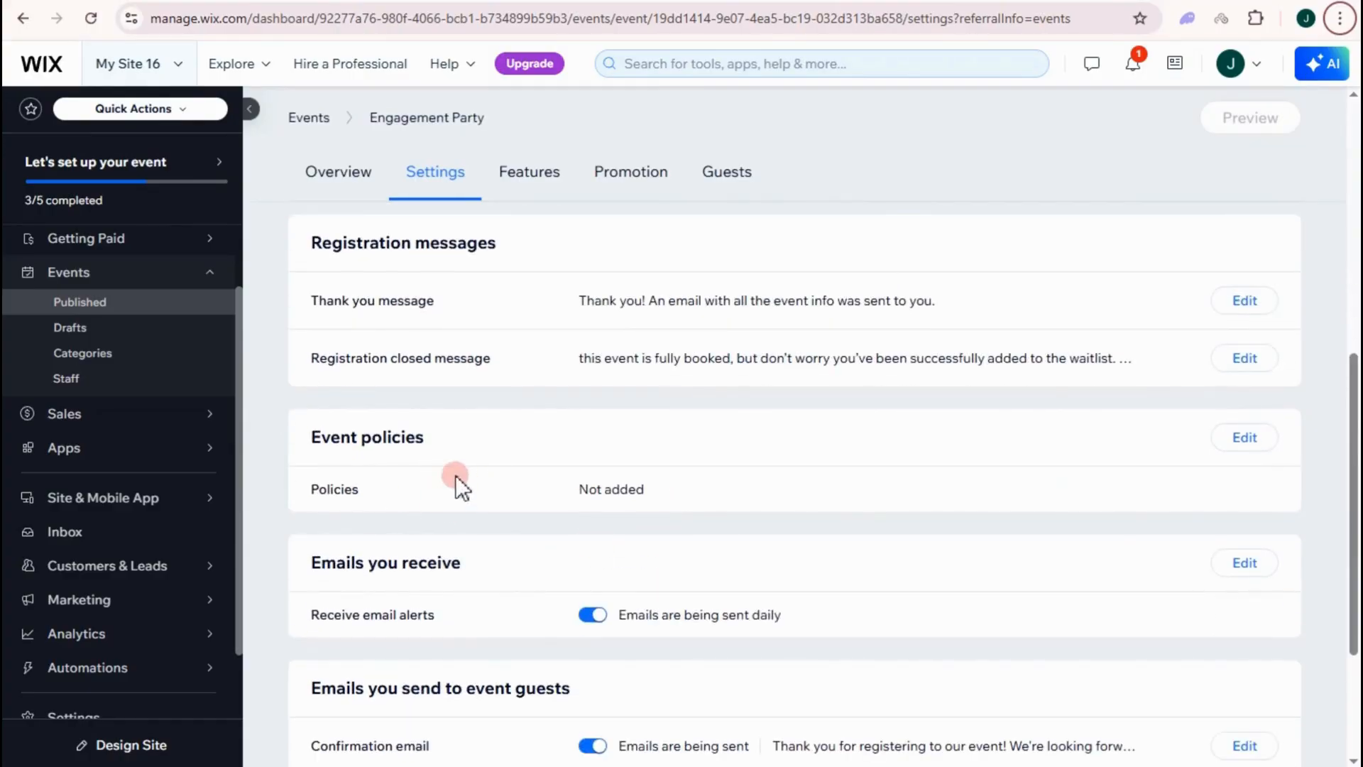
pyautogui.click(1246, 439)
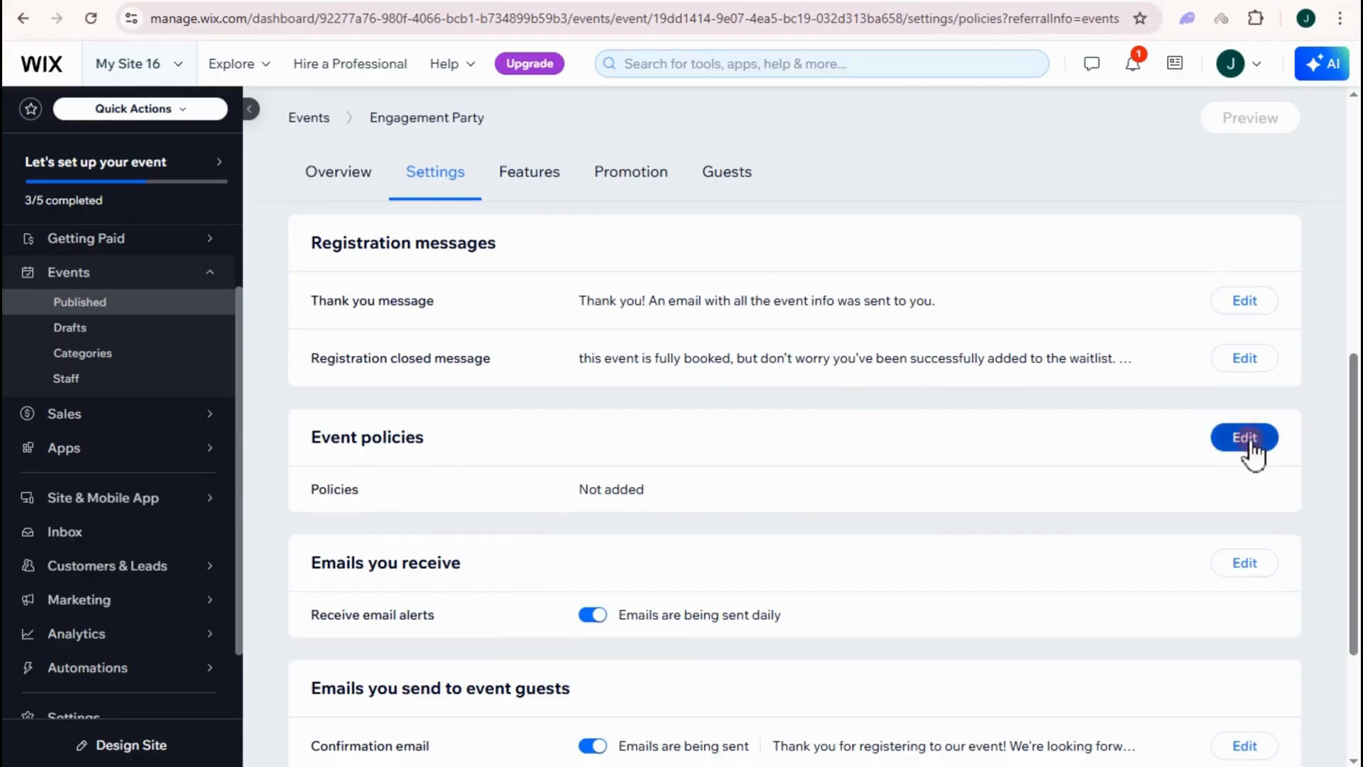
pyautogui.click(783, 547)
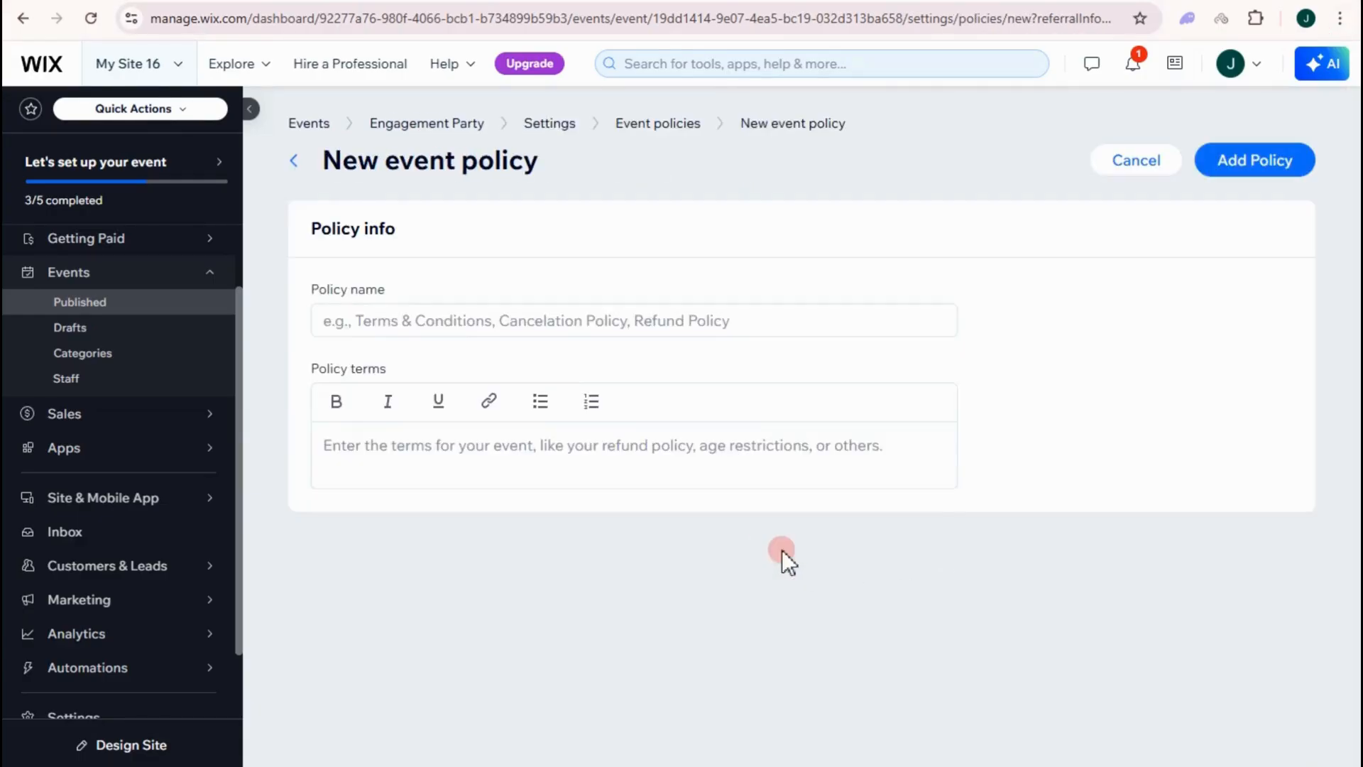
pyautogui.click(430, 321)
pyautogui.moveTo(325, 321); pyautogui.dragTo(482, 323)
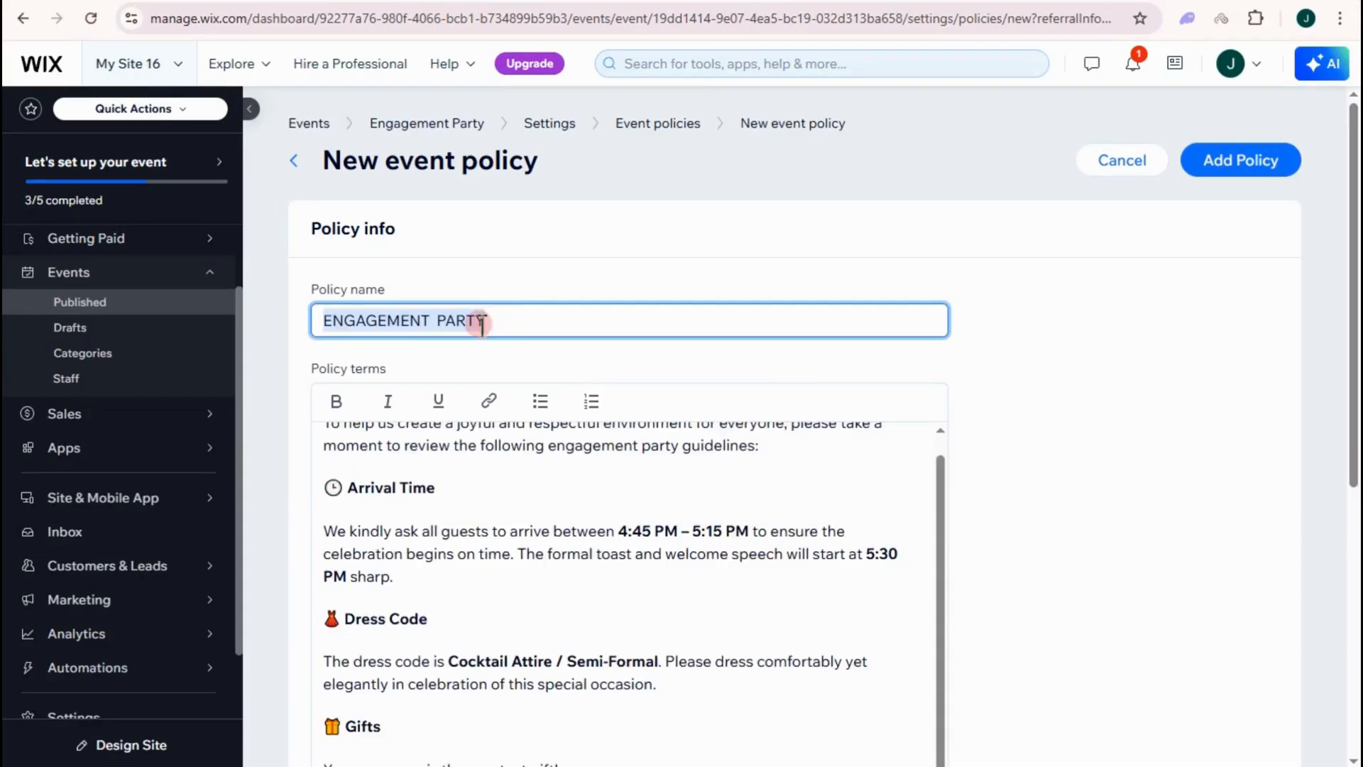
# - Add the dress code, gifts, photography, alcohol, parking and conduct terms, create the policy, and return to Settings
pyautogui.scroll(1, 517, 466)
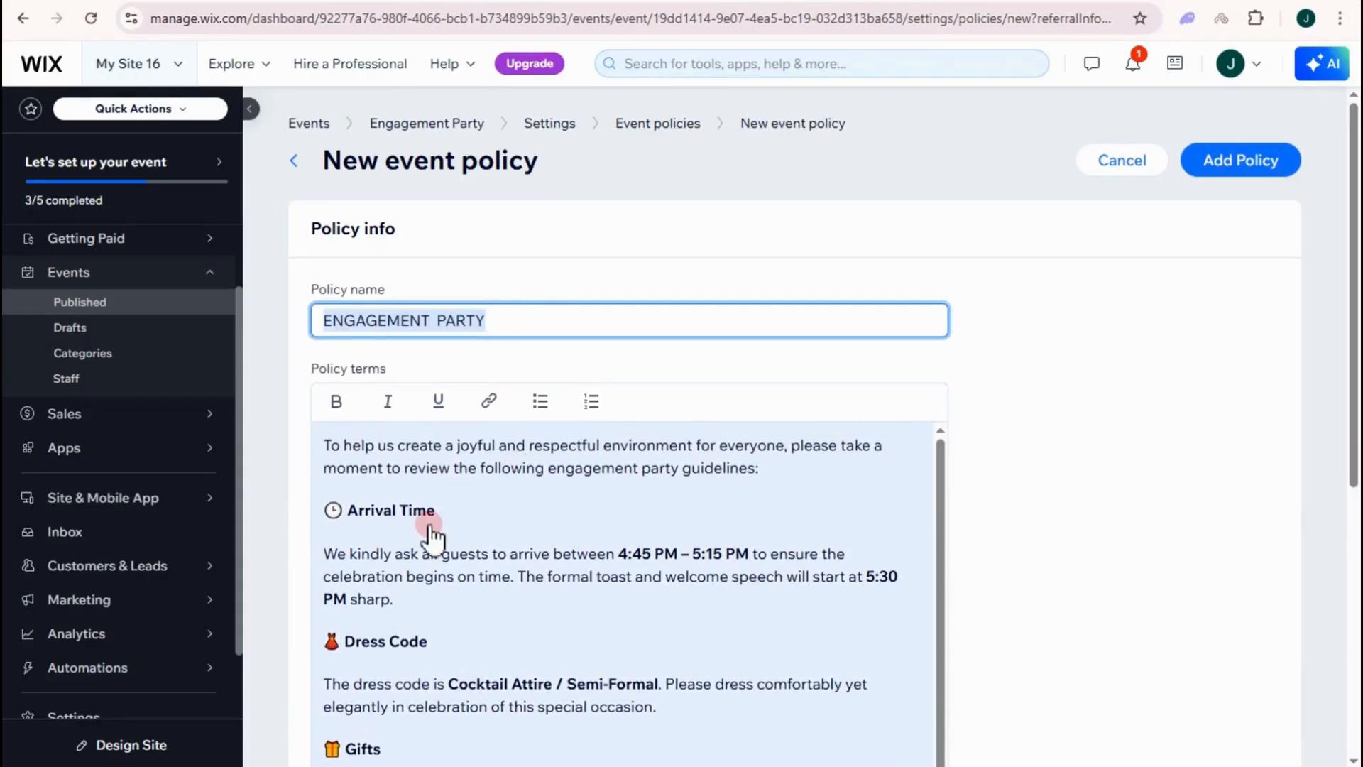
pyautogui.scroll(-1, 428, 537)
pyautogui.scroll(-1, 418, 582)
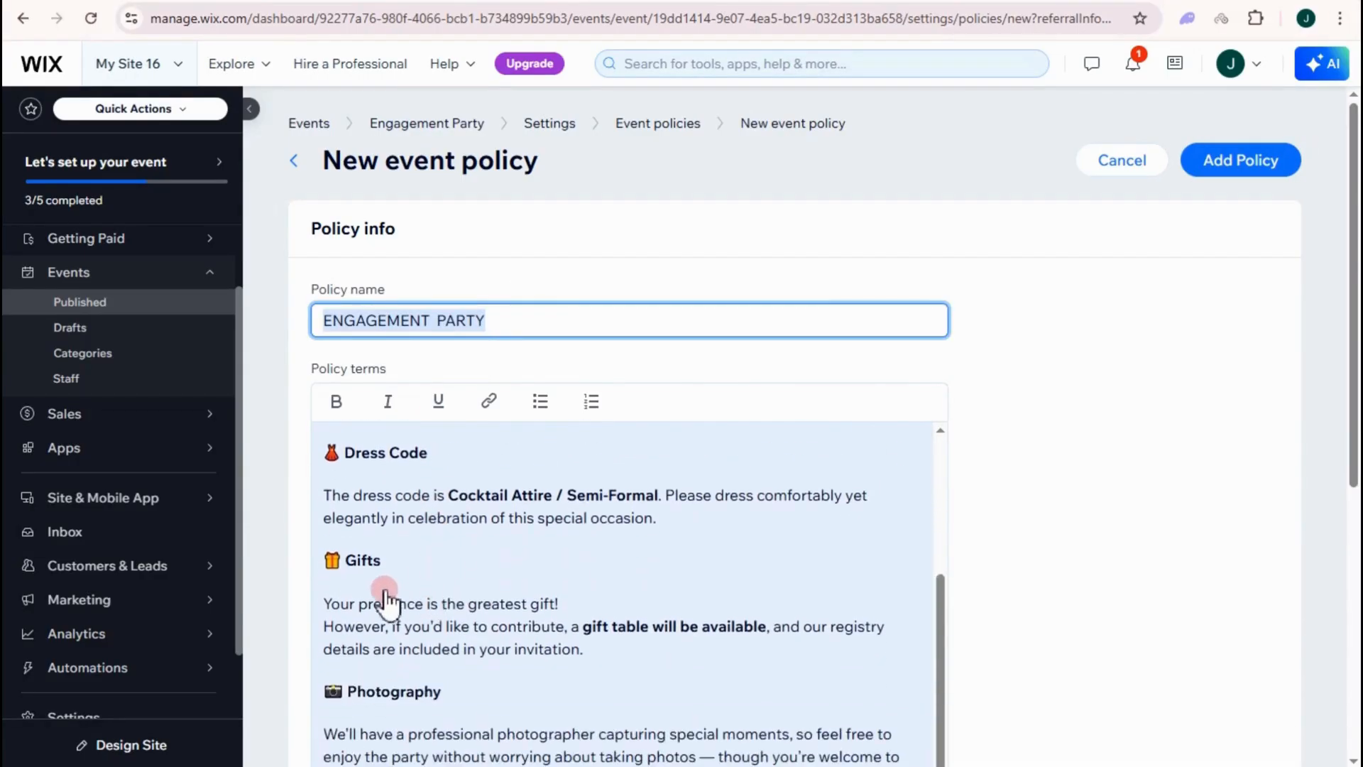
pyautogui.scroll(-5, 402, 579)
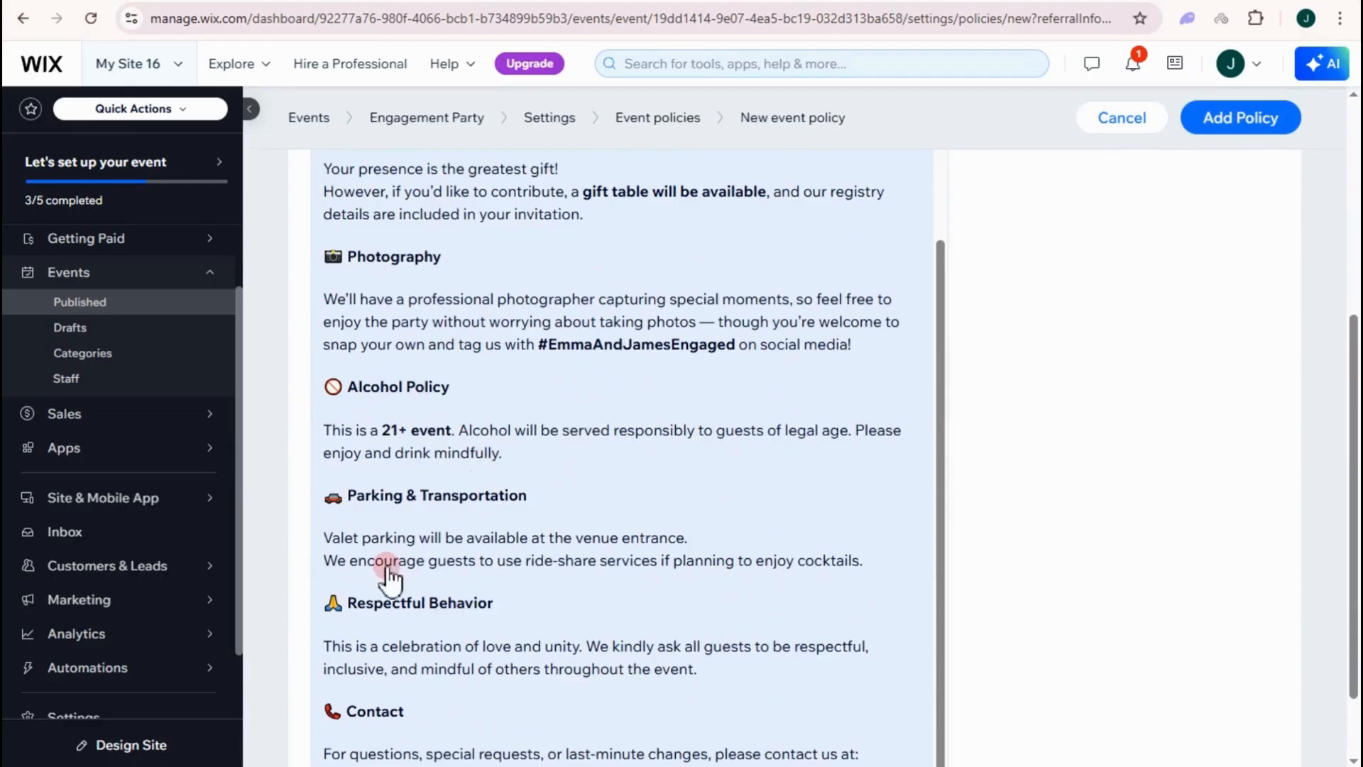
pyautogui.scroll(-1, 435, 615)
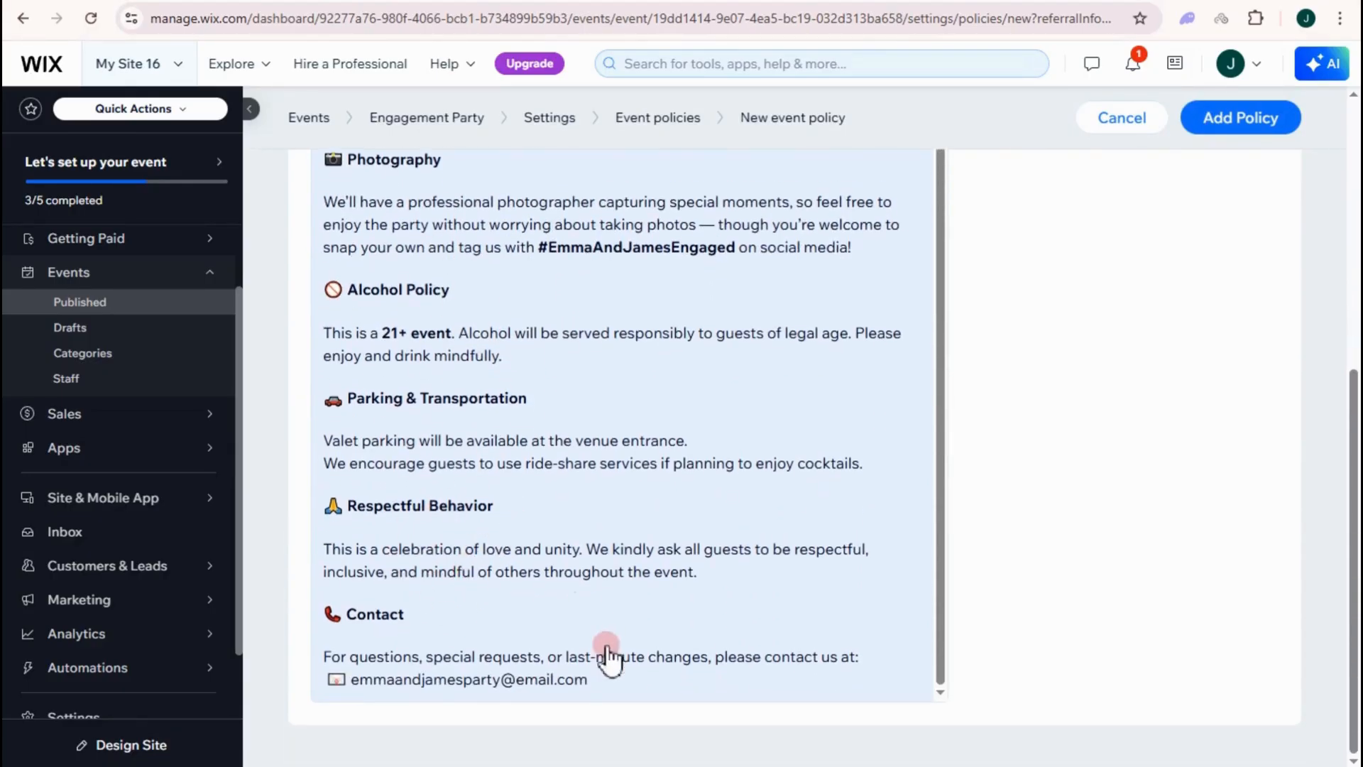
pyautogui.scroll(2, 508, 678)
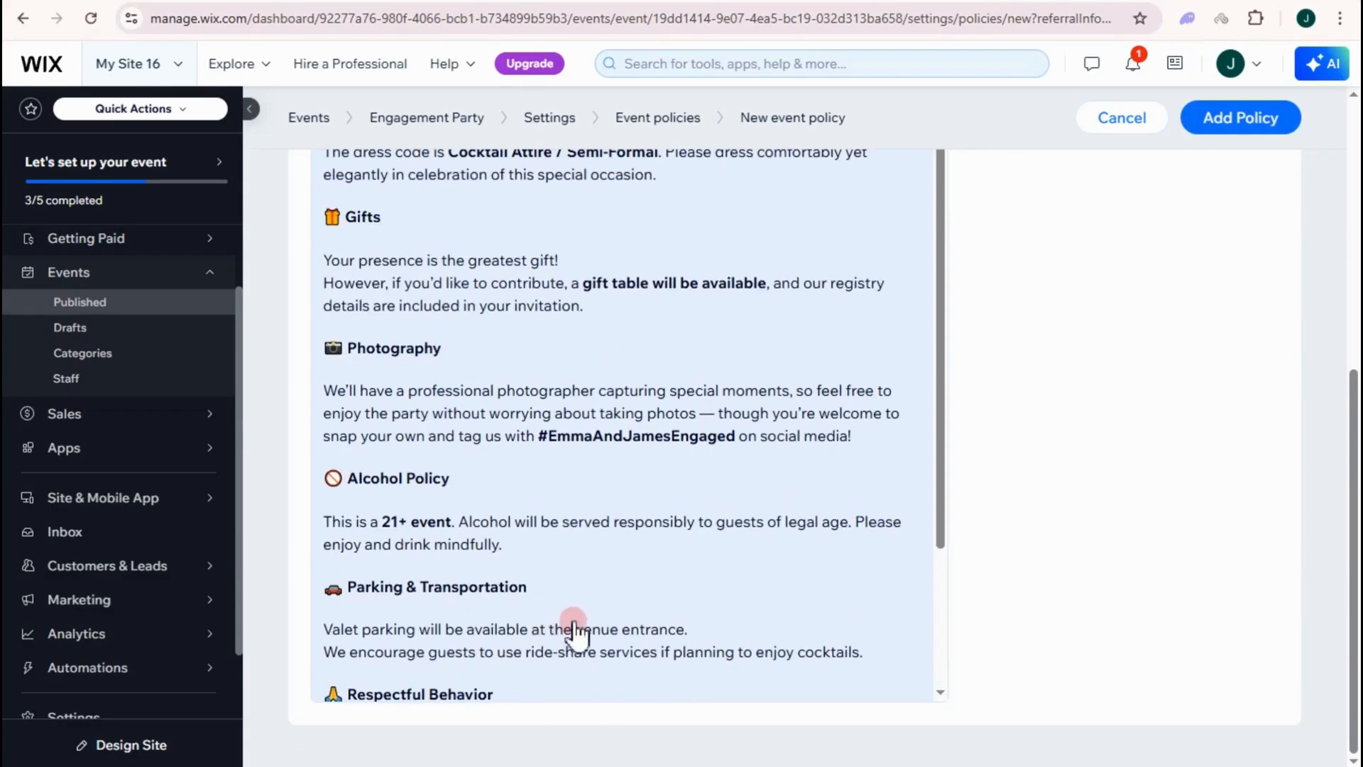
pyautogui.scroll(-2, 578, 624)
pyautogui.scroll(3, 648, 524)
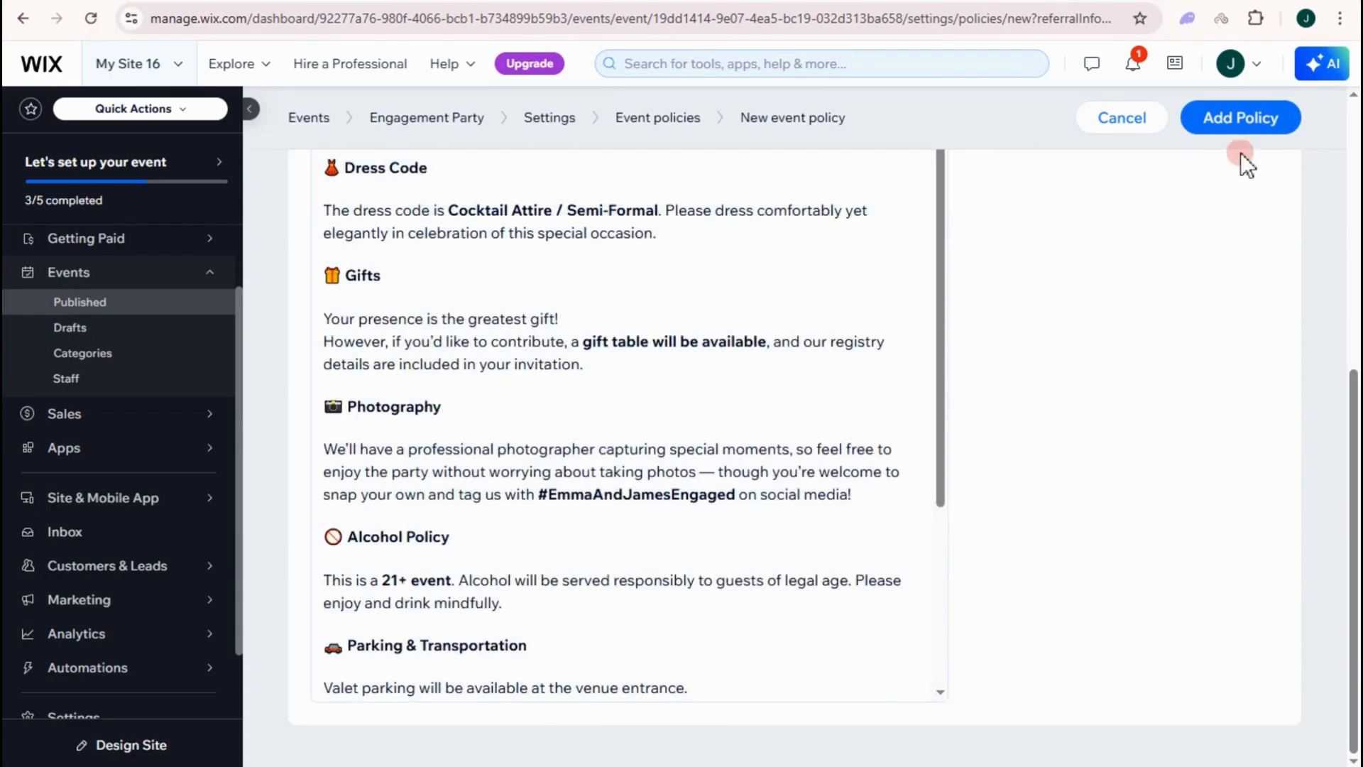
pyautogui.click(1246, 131)
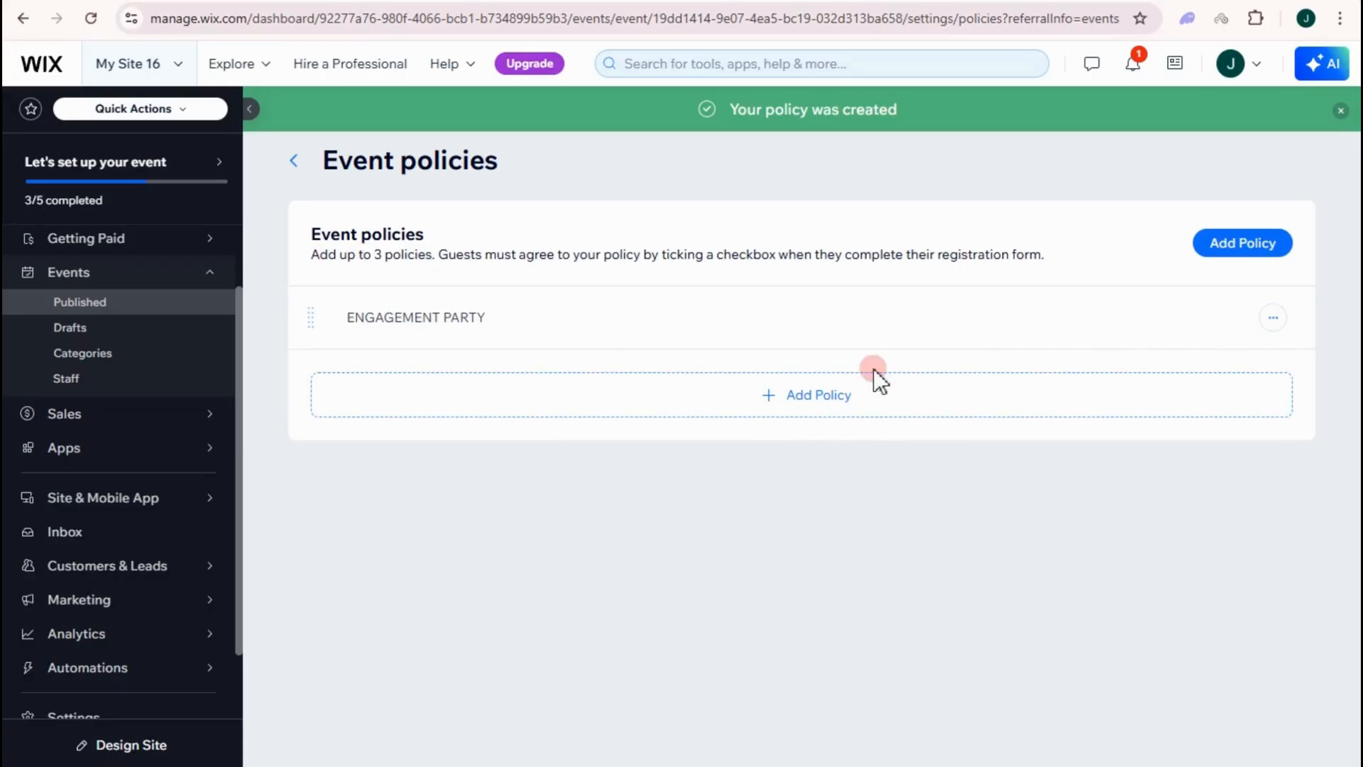
pyautogui.click(293, 161)
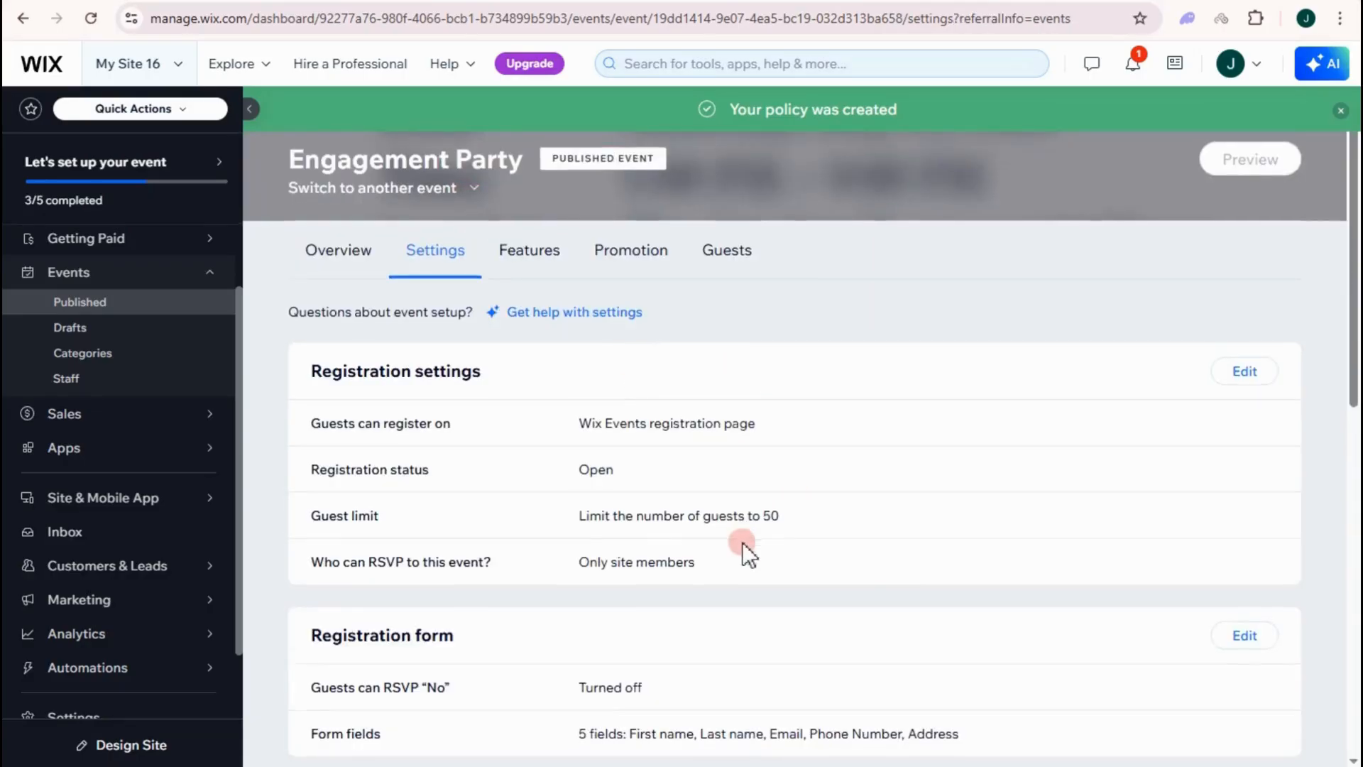
# - Toggle the Reminder, Cancelation and Waitlist guest emails, keeping all four on, then view the event overview
pyautogui.scroll(-6, 743, 542)
pyautogui.scroll(-4, 710, 545)
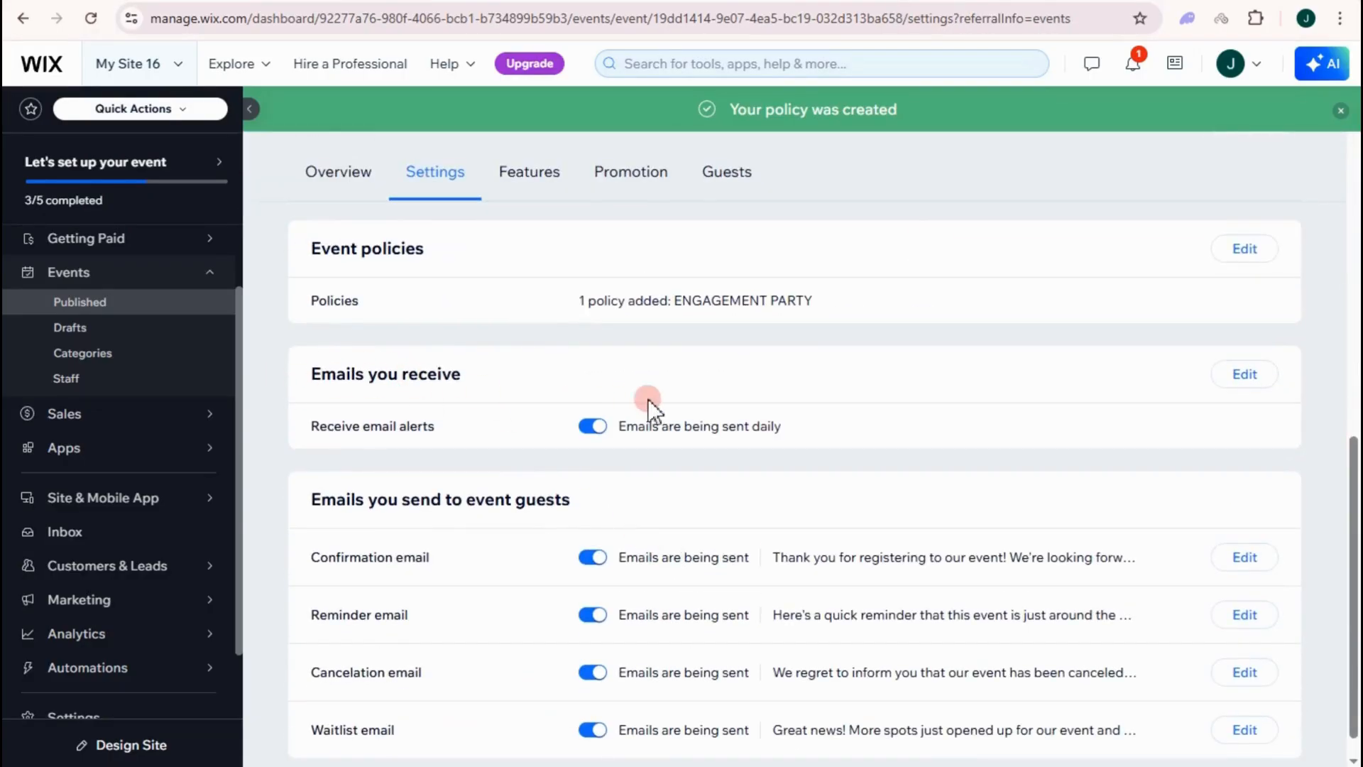
pyautogui.scroll(-1, 568, 518)
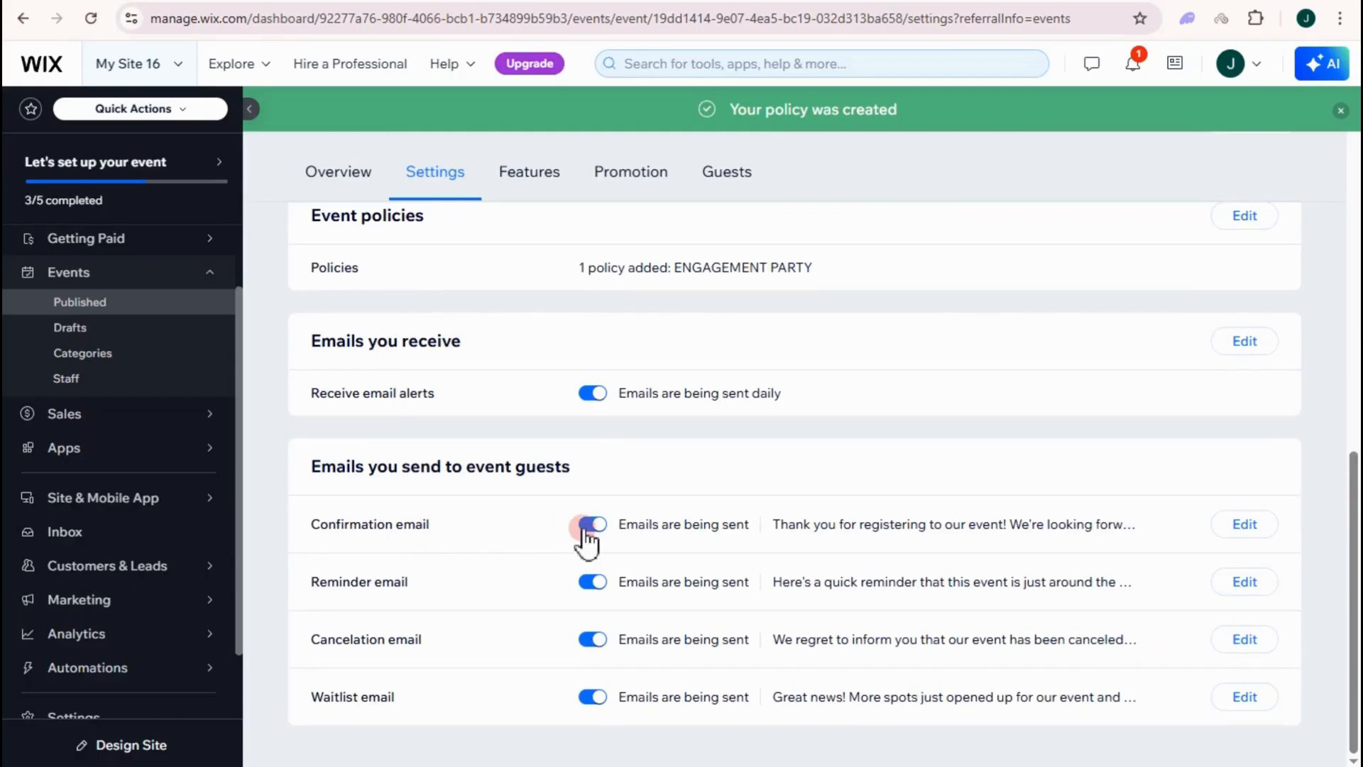
pyautogui.click(592, 582)
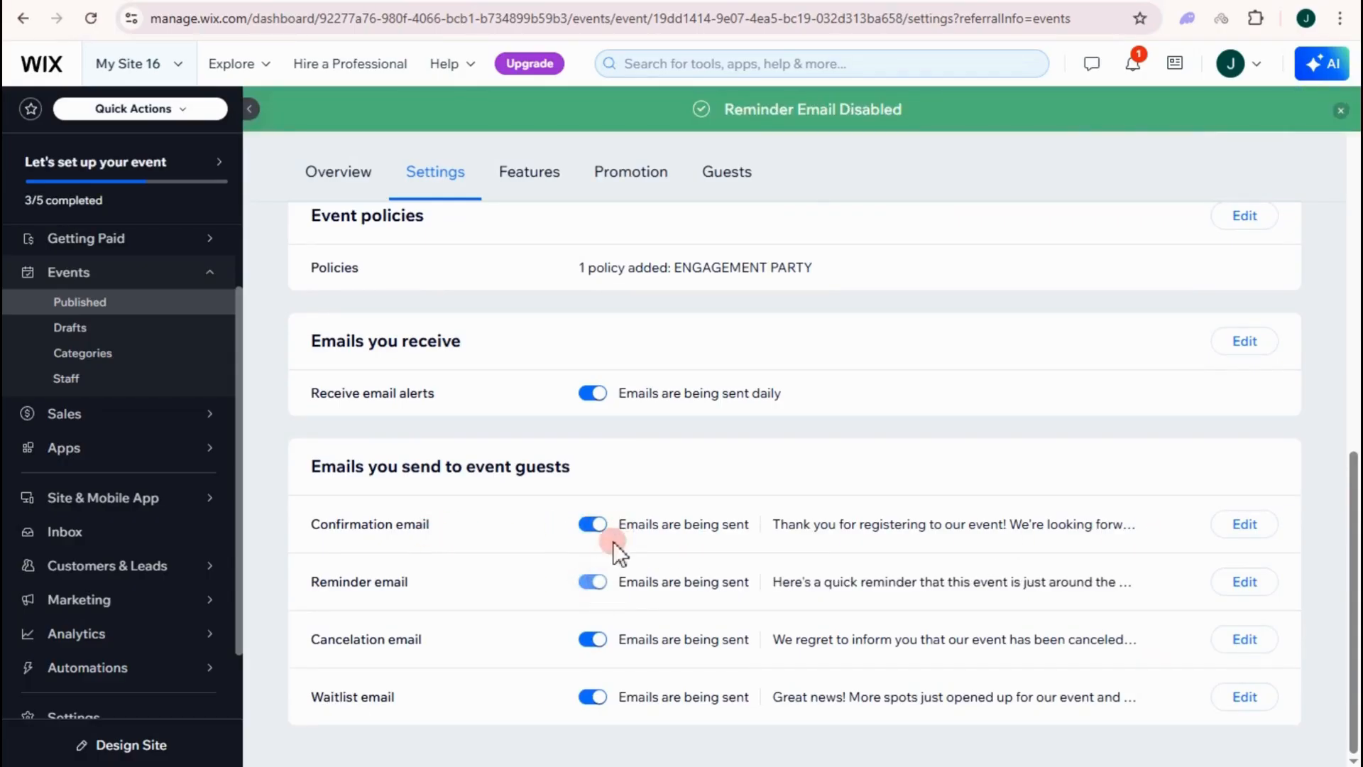
pyautogui.click(600, 642)
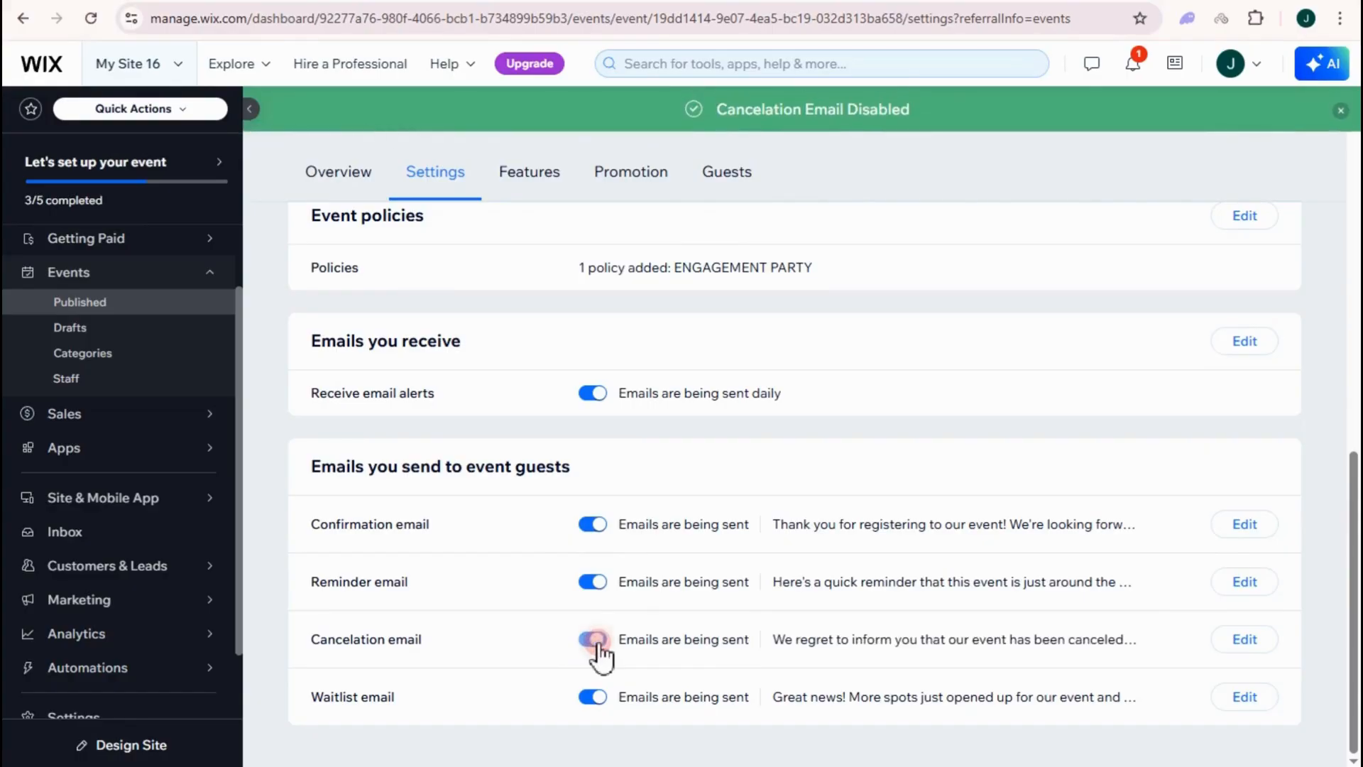
pyautogui.click(592, 697)
pyautogui.click(597, 699)
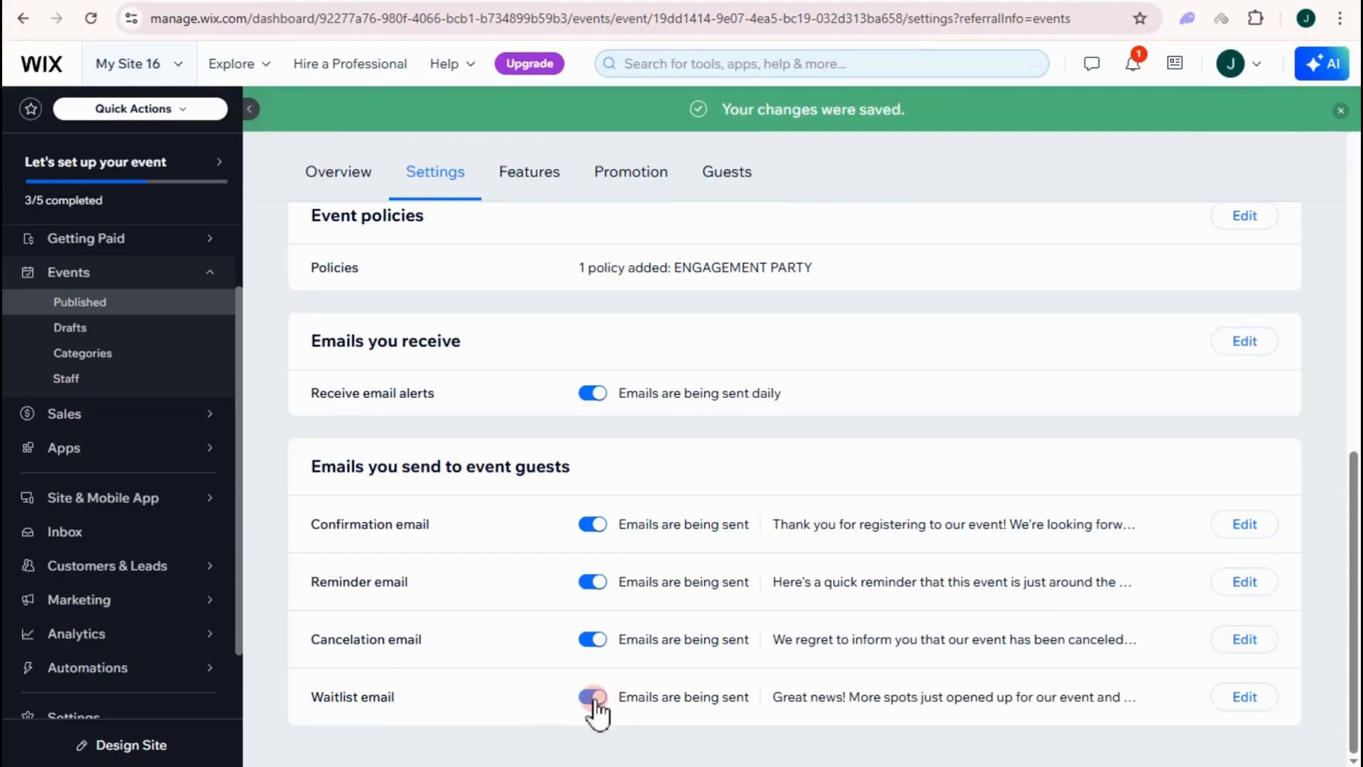
pyautogui.scroll(10, 1169, 478)
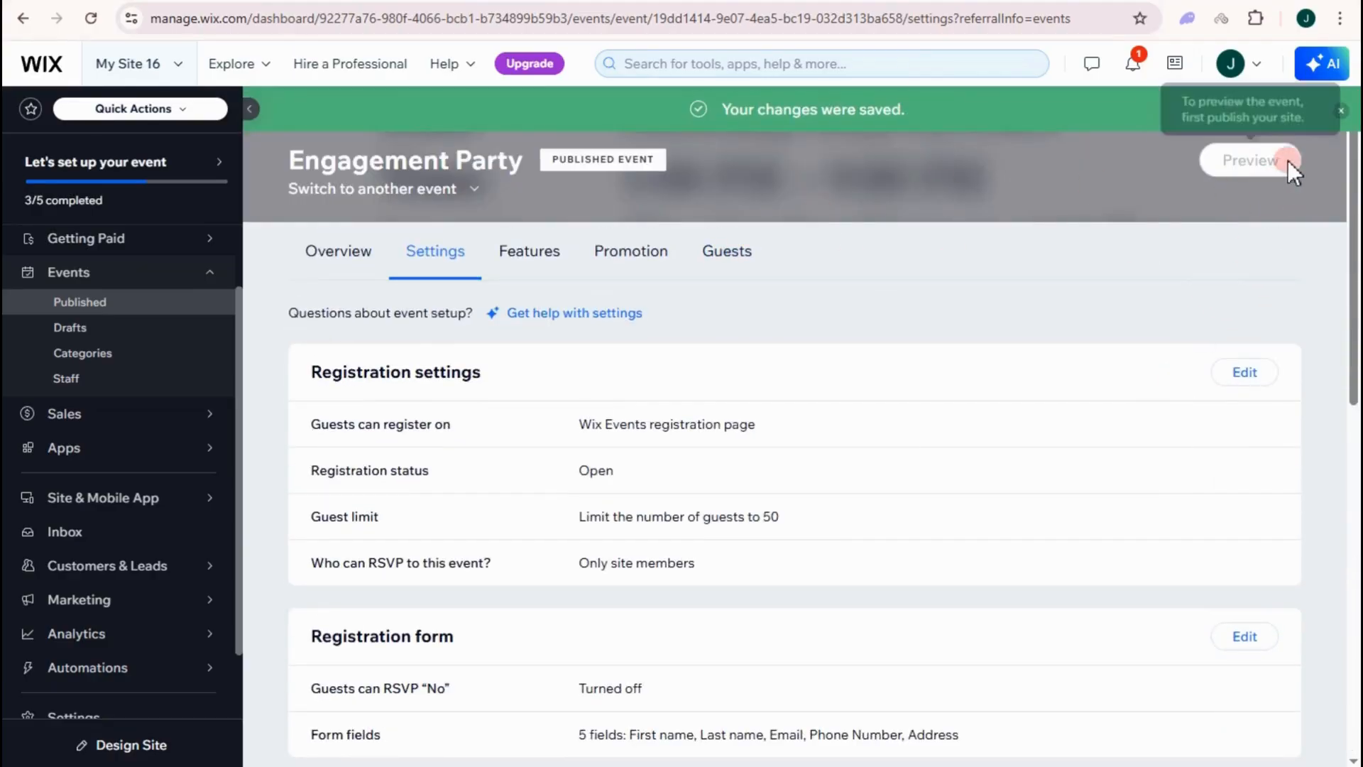
pyautogui.click(331, 270)
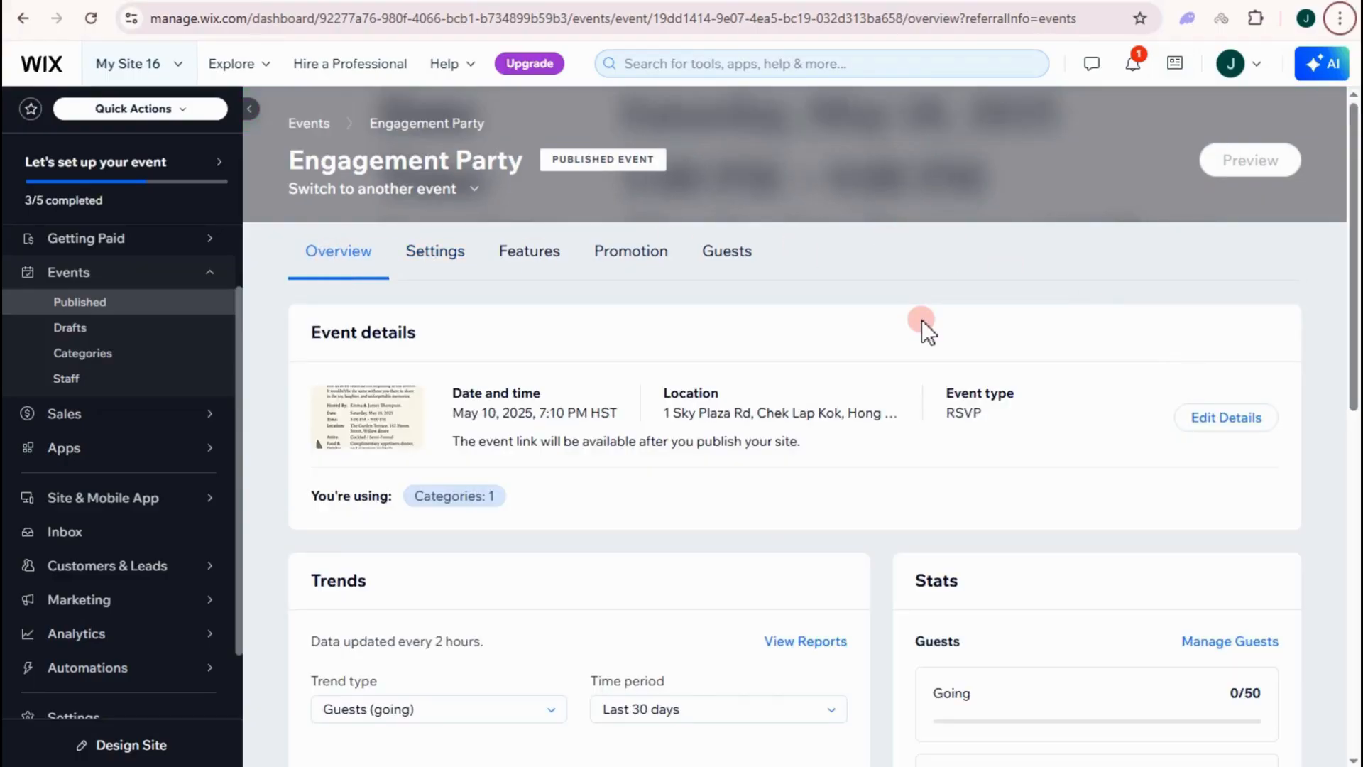